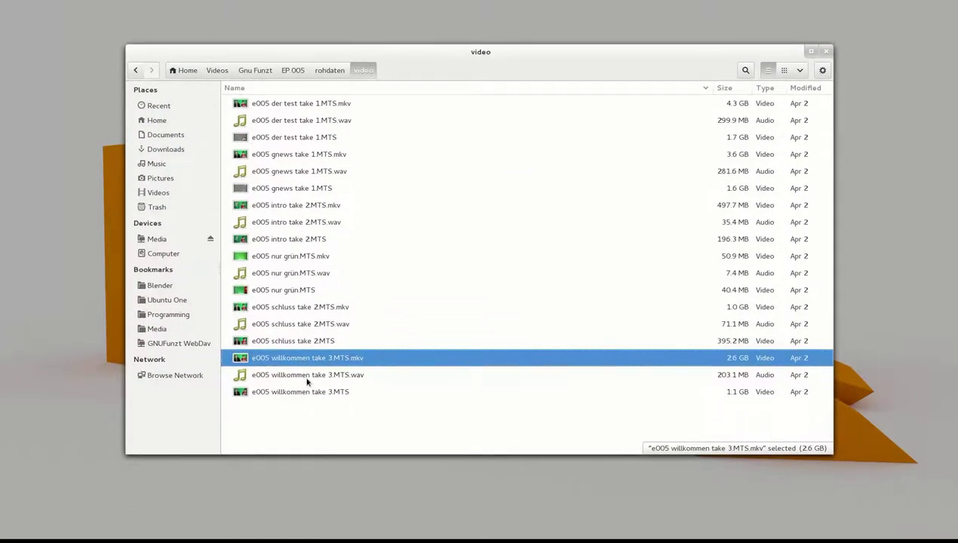
# - Play 'e005 willkommen take 3.MTS.mkv' in GNOME Videos, pause it, then quit the player
pyautogui.doubleClick(323, 357)
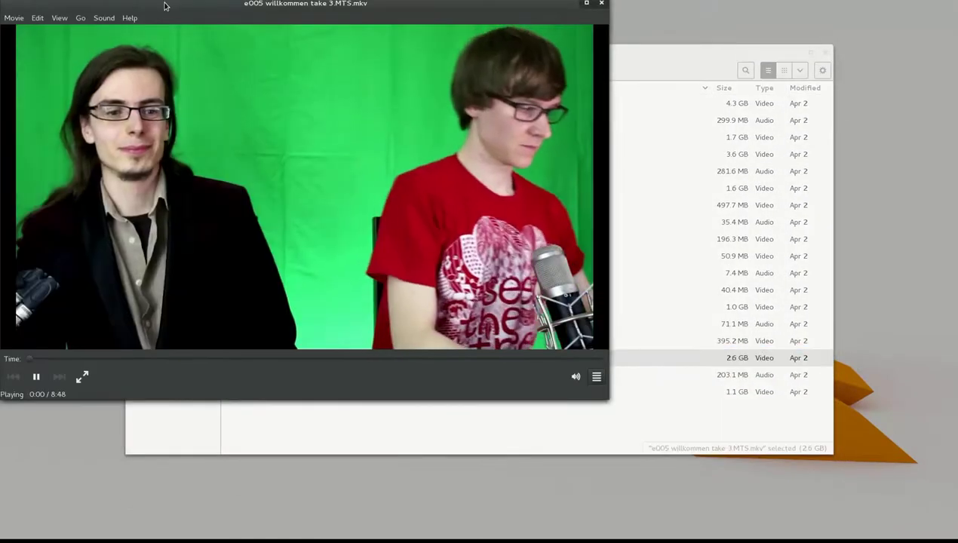
pyautogui.moveTo(165, 5)
pyautogui.mouseDown()
pyautogui.moveTo(314, 59)
pyautogui.moveTo(321, 77)
pyautogui.mouseUp()
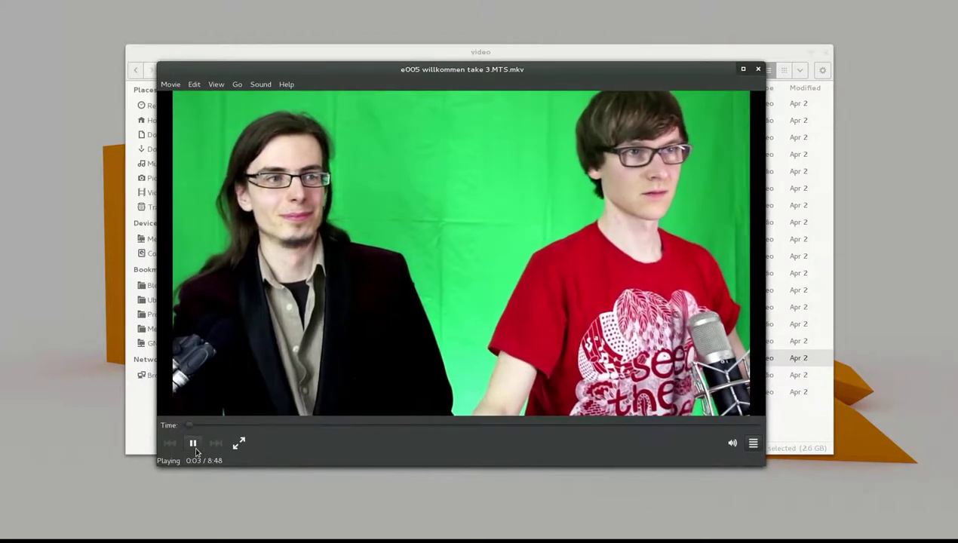
pyautogui.click(194, 445)
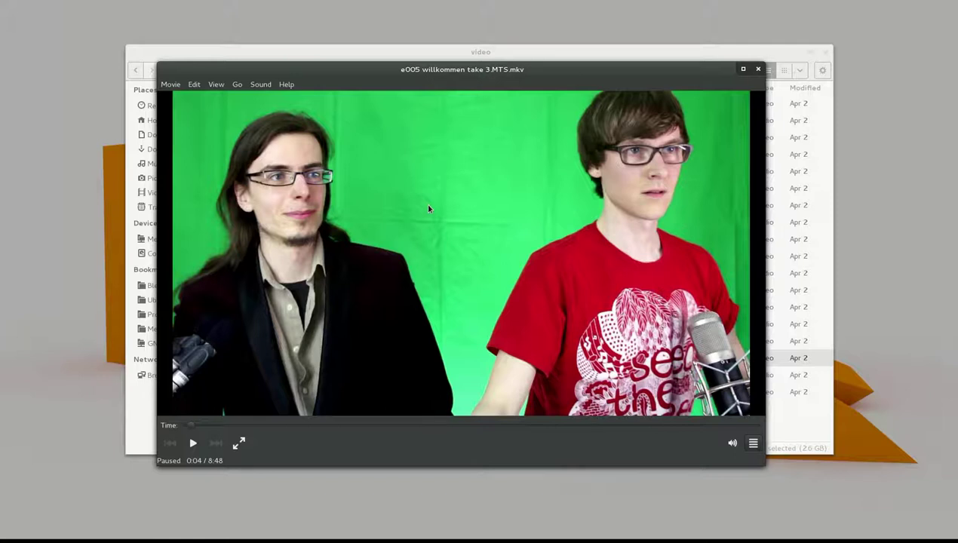
pyautogui.hotkey('ctrl', 'q')
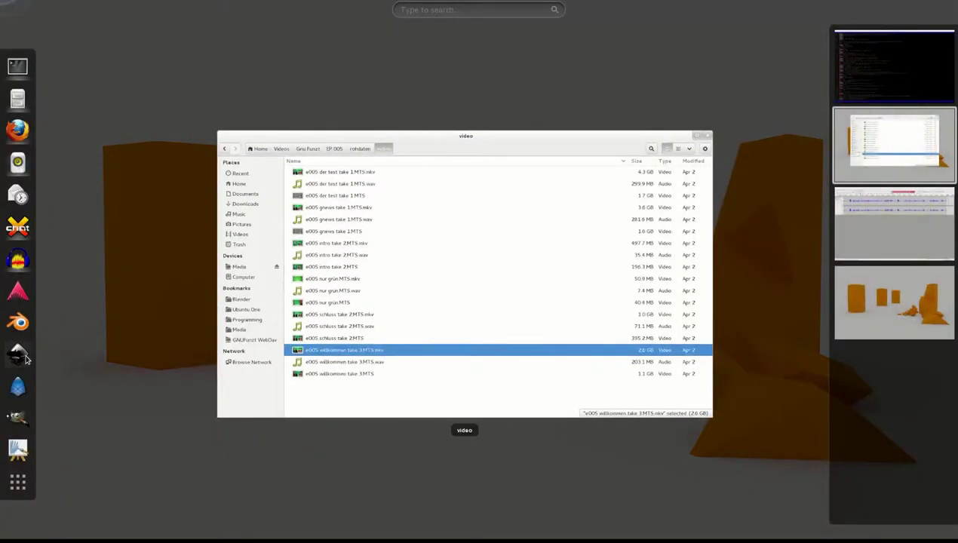
# - Launch Blender in a smaller window, create a new empty scene, and switch to the Compositing layout
pyautogui.click(17, 323)
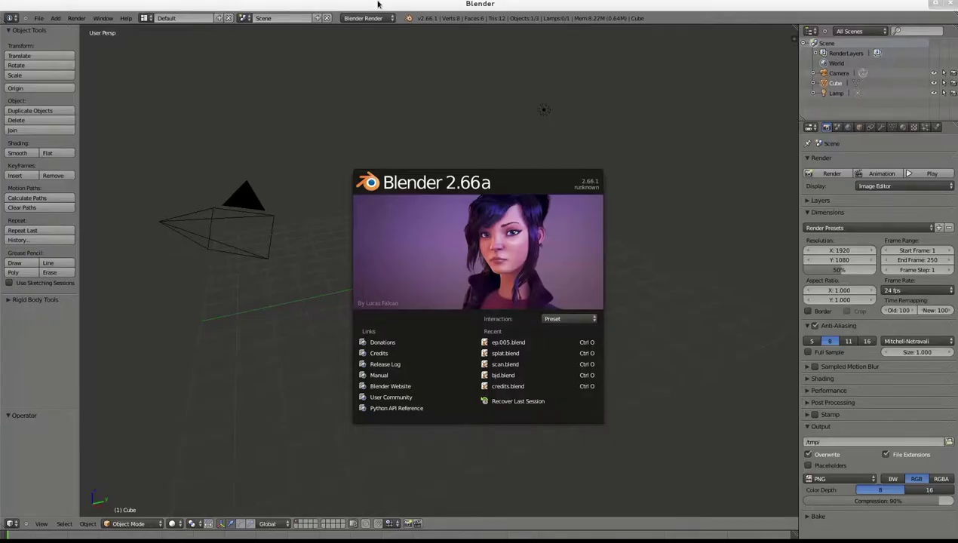
pyautogui.doubleClick(377, 6)
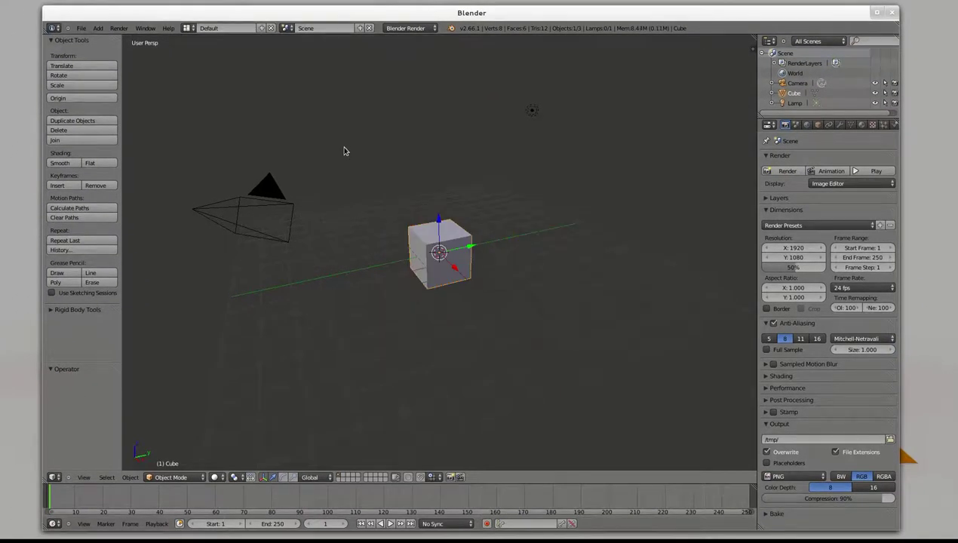
pyautogui.click(360, 28)
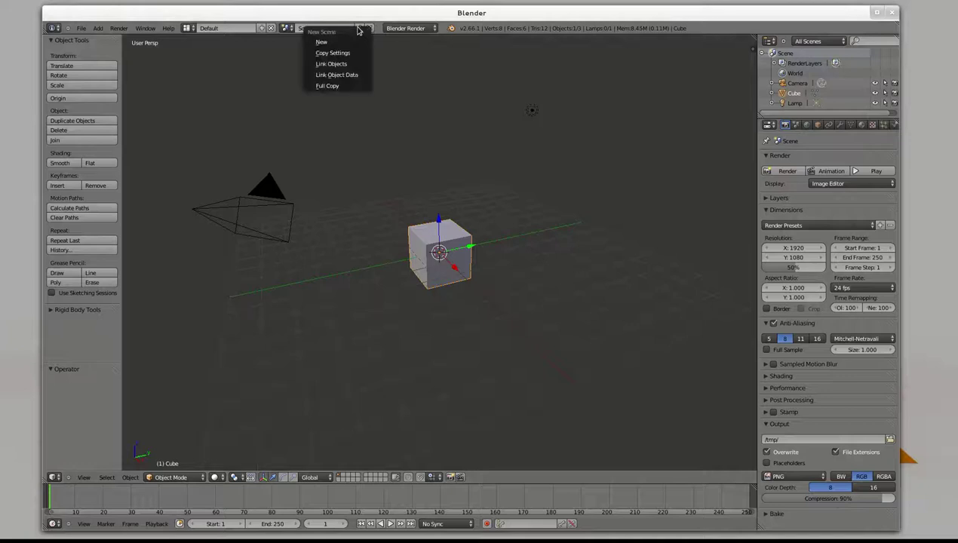
pyautogui.click(340, 42)
pyautogui.click(287, 28)
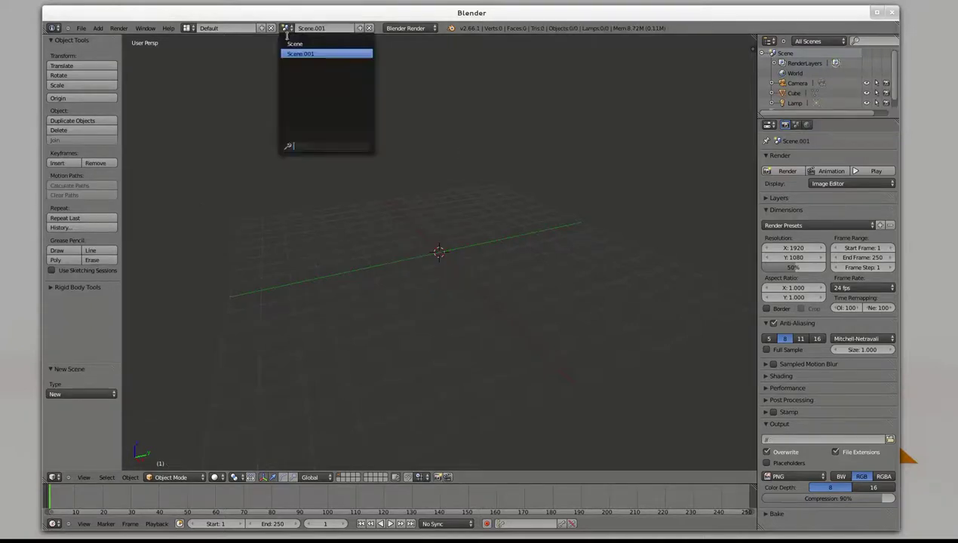
pyautogui.click(292, 44)
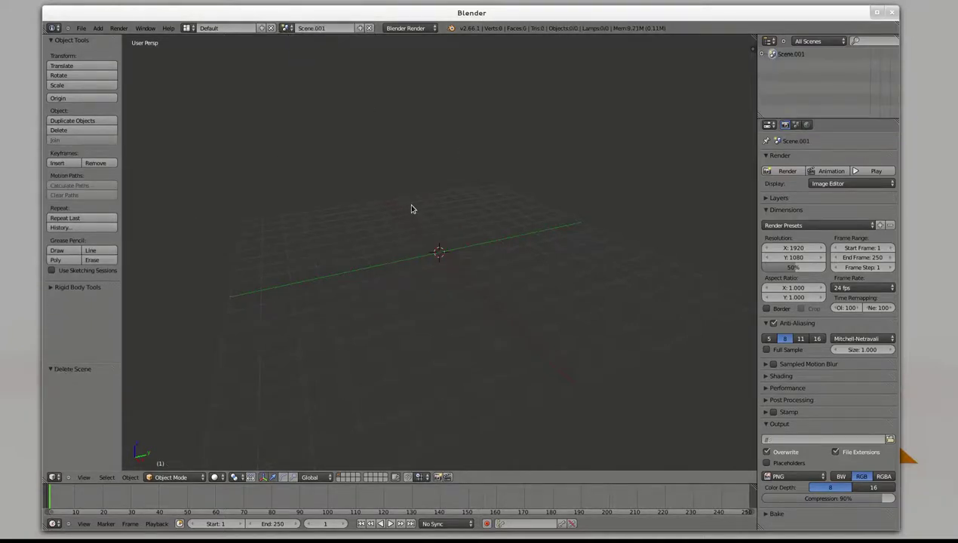
pyautogui.hotkey('ctrl', 'Left')
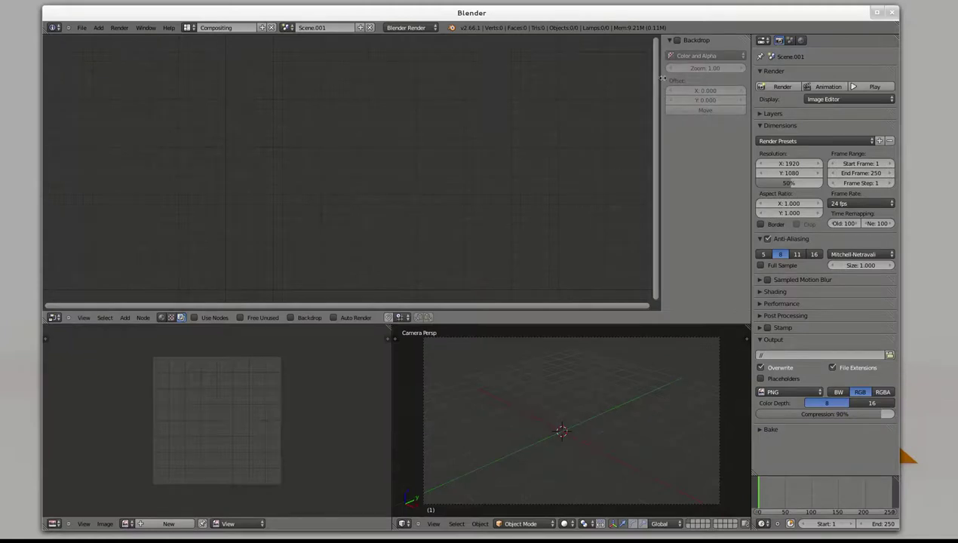
# - Enable Use Nodes in the compositor and delete the Render Layers node
pyautogui.click(191, 318)
pyautogui.press('Home')
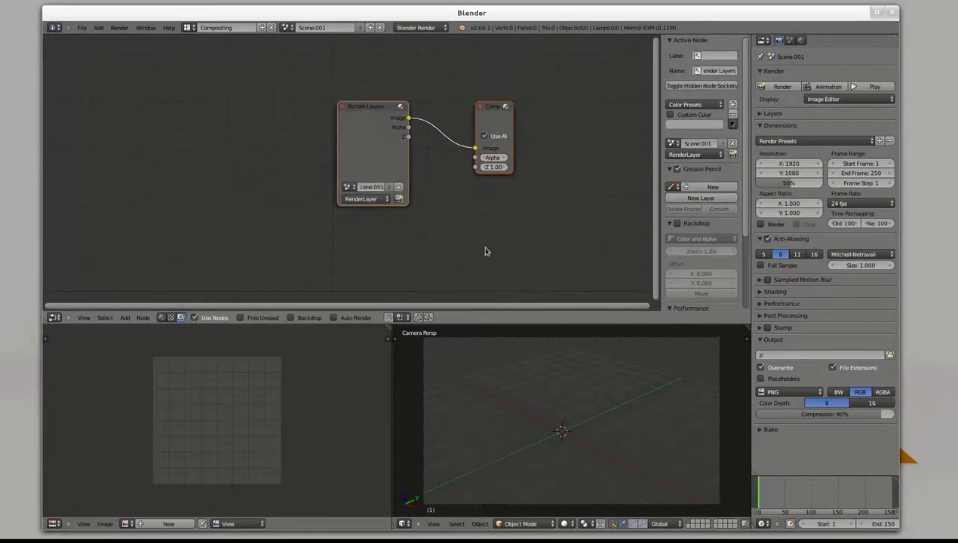
pyautogui.moveTo(370, 100); pyautogui.dragTo(262, 90)
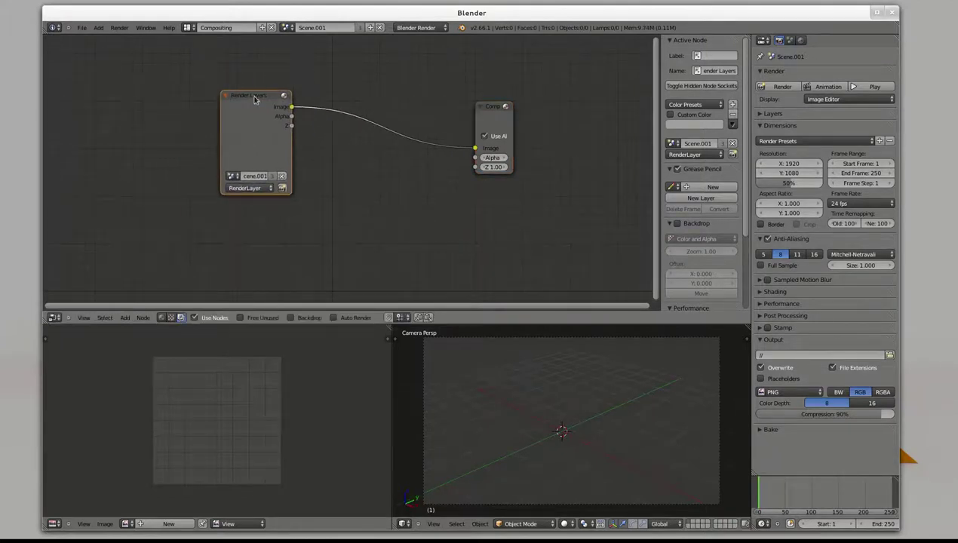
pyautogui.press('x')
pyautogui.click(493, 108)
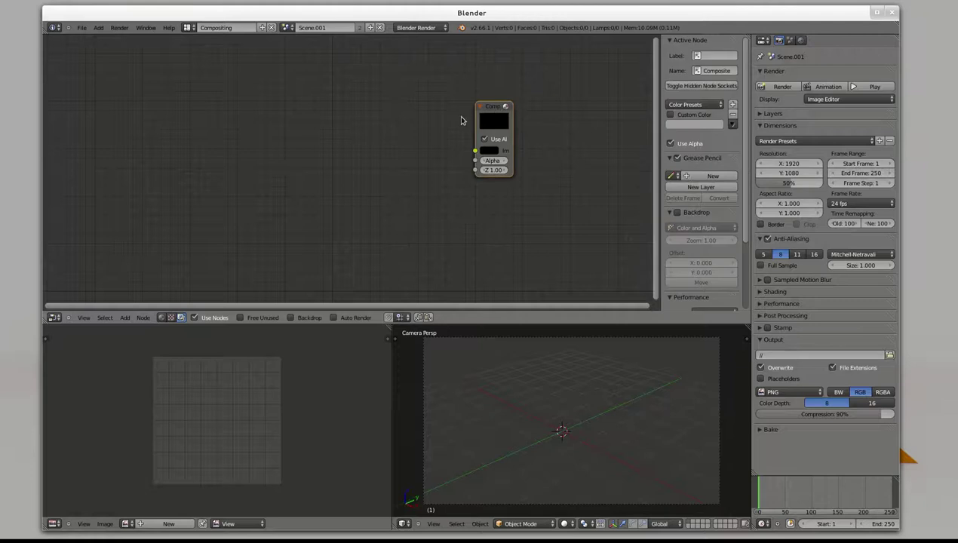
pyautogui.moveTo(497, 106)
pyautogui.mouseDown(button='middle')
pyautogui.moveTo(395, 169)
pyautogui.moveTo(377, 169)
pyautogui.mouseUp(button='middle')
# - Add a Movie Clip node and select EP.005/rohdaten/video/e005 willkommen take 3.MTS.mkv for it
pyautogui.hotkey('shift', 'a')
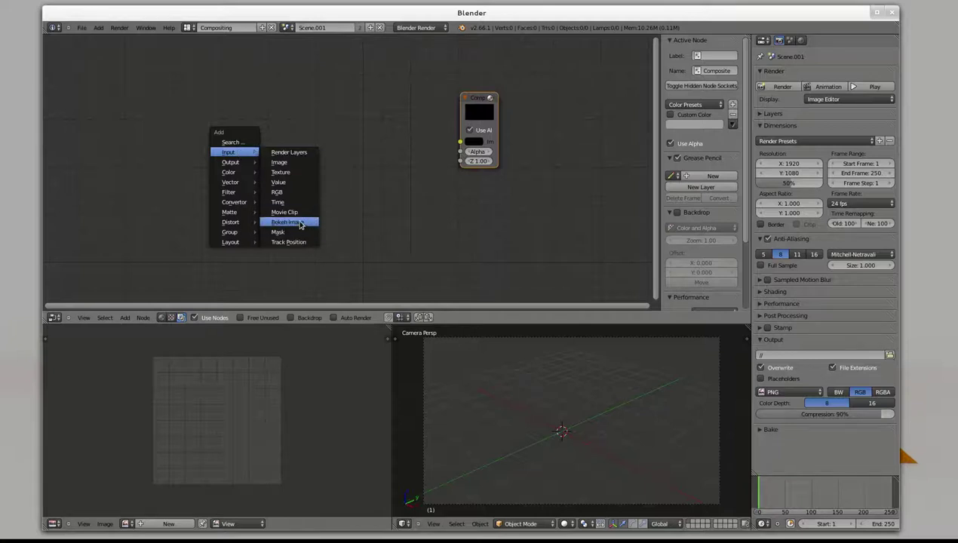
pyautogui.click(294, 213)
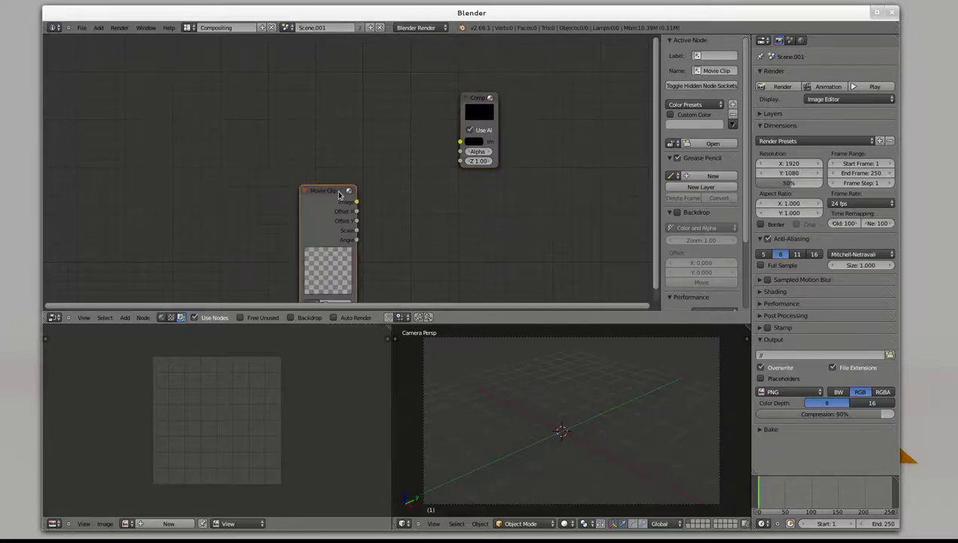
pyautogui.click(240, 99)
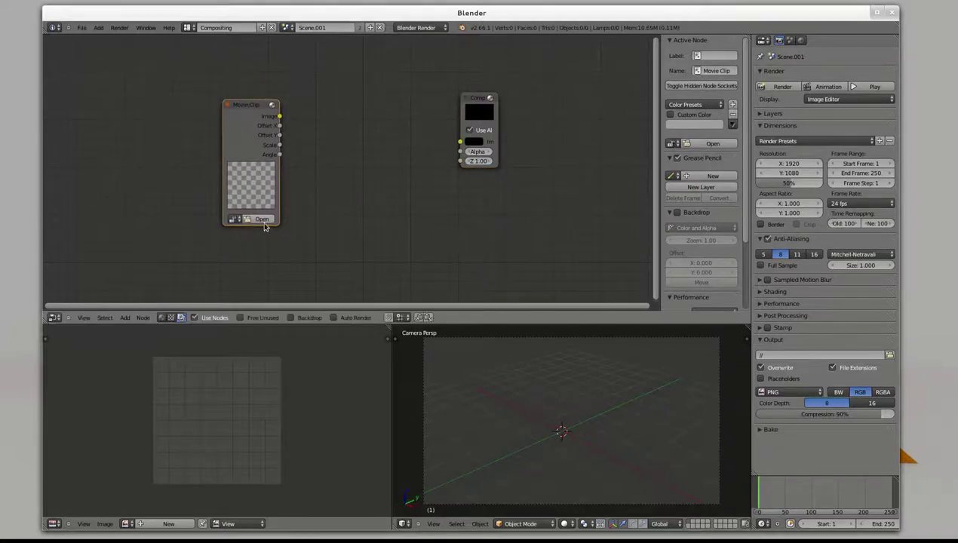
pyautogui.click(261, 219)
pyautogui.click(77, 199)
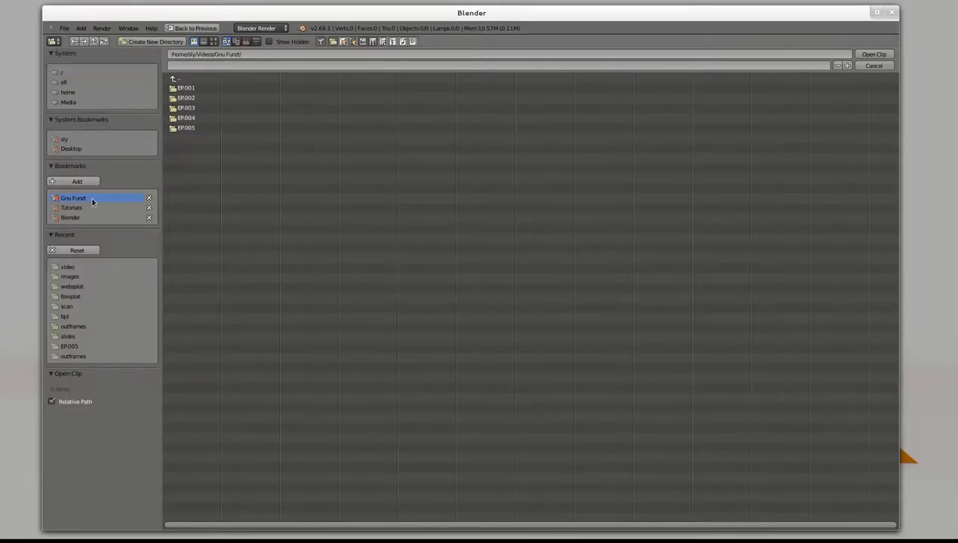
pyautogui.click(185, 128)
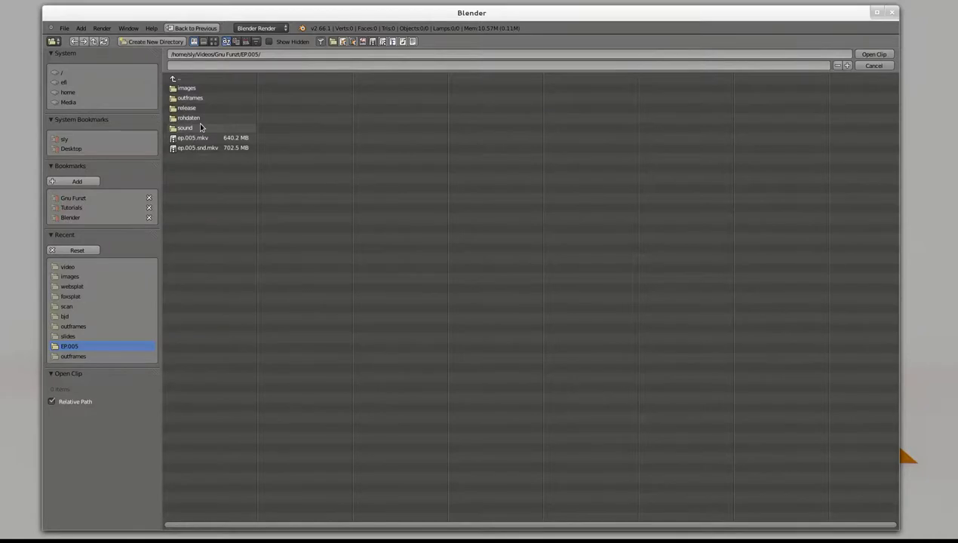
pyautogui.click(197, 120)
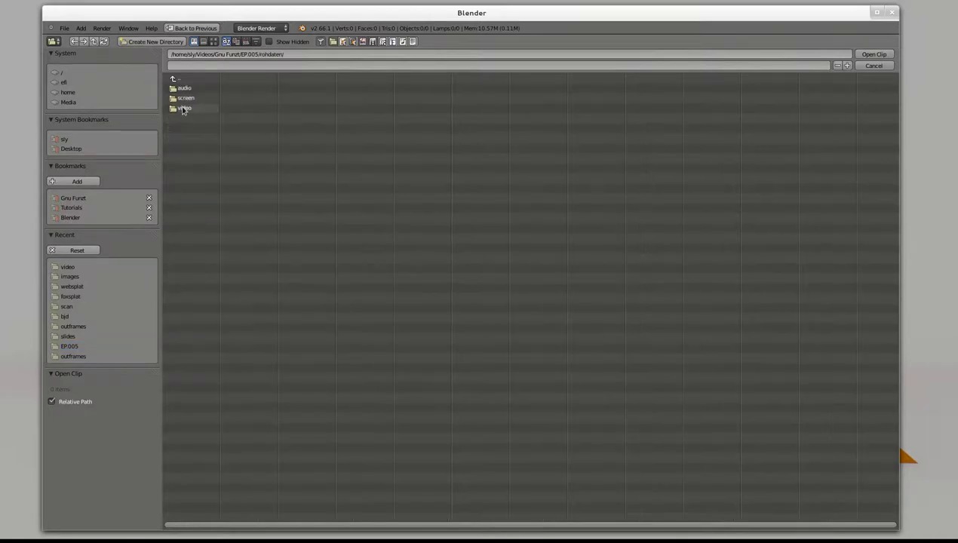
pyautogui.click(187, 108)
pyautogui.click(219, 188)
# - Load the chosen footage, then add a Viewer node fed by the Movie Clip below the Composite node
pyautogui.doubleClick(218, 189)
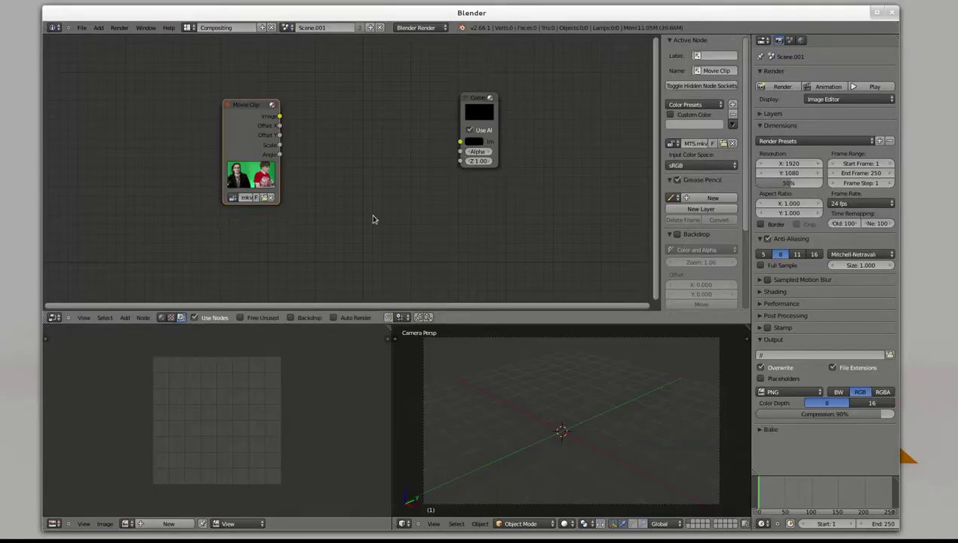
pyautogui.moveTo(236, 93); pyautogui.dragTo(239, 157)
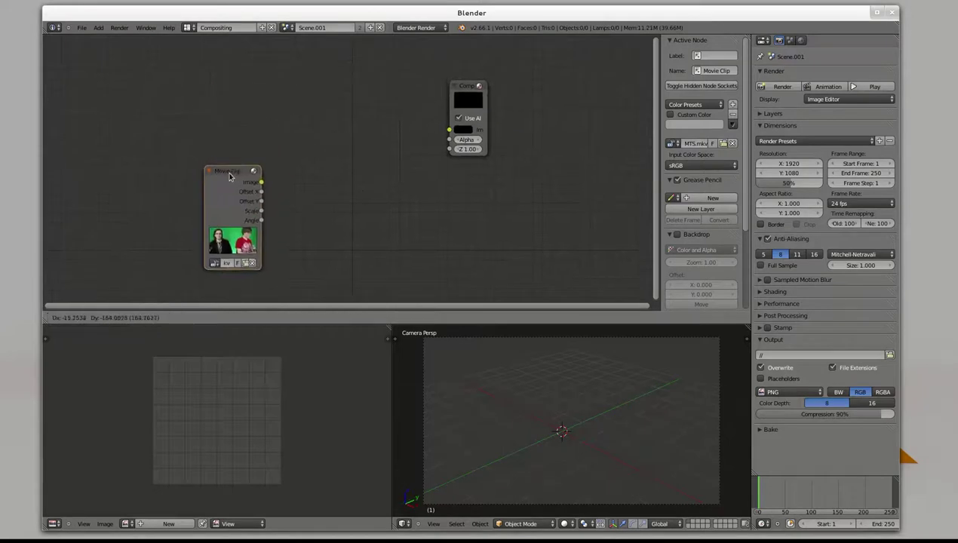
pyautogui.moveTo(468, 99); pyautogui.dragTo(452, 150)
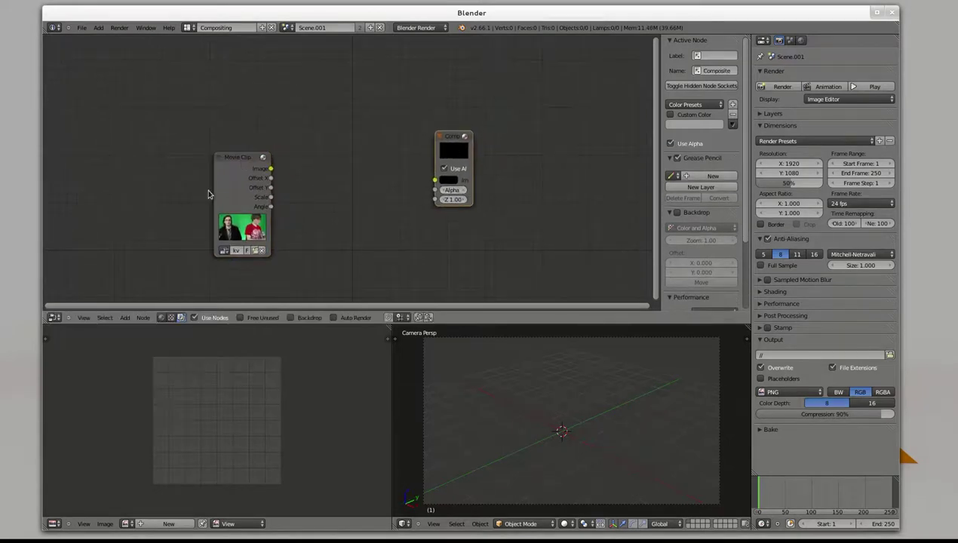
pyautogui.keyDown('ctrl'); pyautogui.keyDown('shift'); pyautogui.click(226, 193); pyautogui.keyUp('shift'); pyautogui.keyUp('ctrl')
pyautogui.moveTo(332, 145)
pyautogui.mouseDown()
pyautogui.moveTo(447, 249)
pyautogui.moveTo(451, 239)
pyautogui.mouseUp()
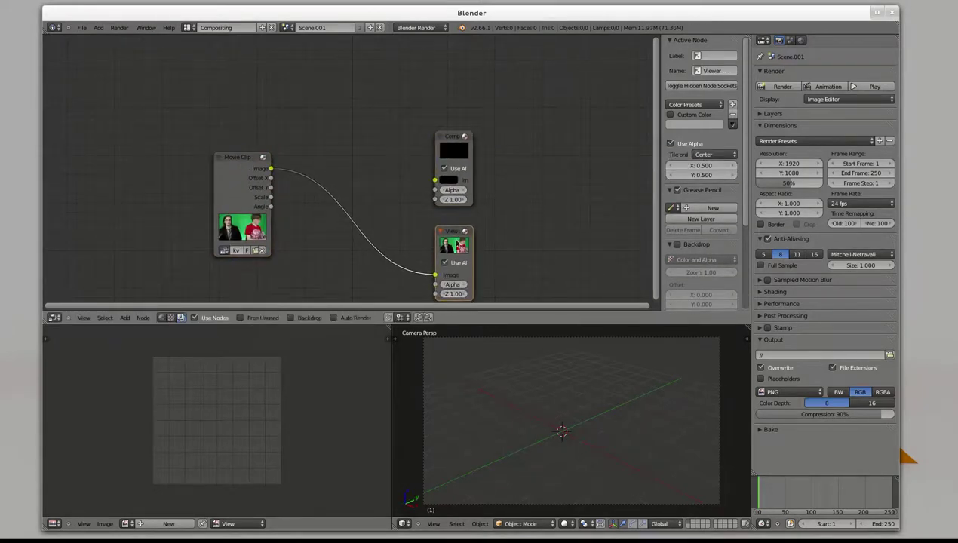
pyautogui.moveTo(341, 230); pyautogui.dragTo(349, 164, button='middle')
# - Show the Viewer Node image across the merged bottom panel, hide the sidebar, and split the node editor
pyautogui.click(129, 526)
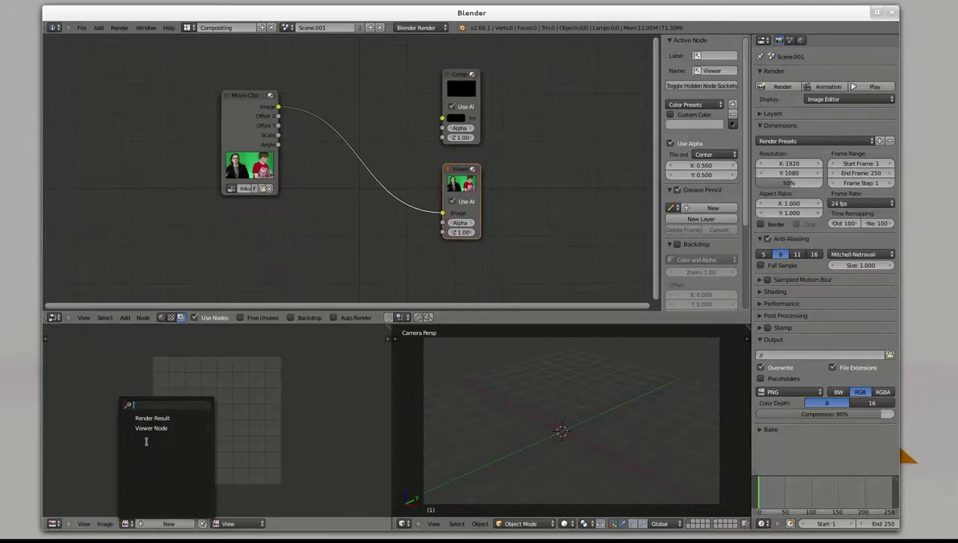
pyautogui.click(147, 430)
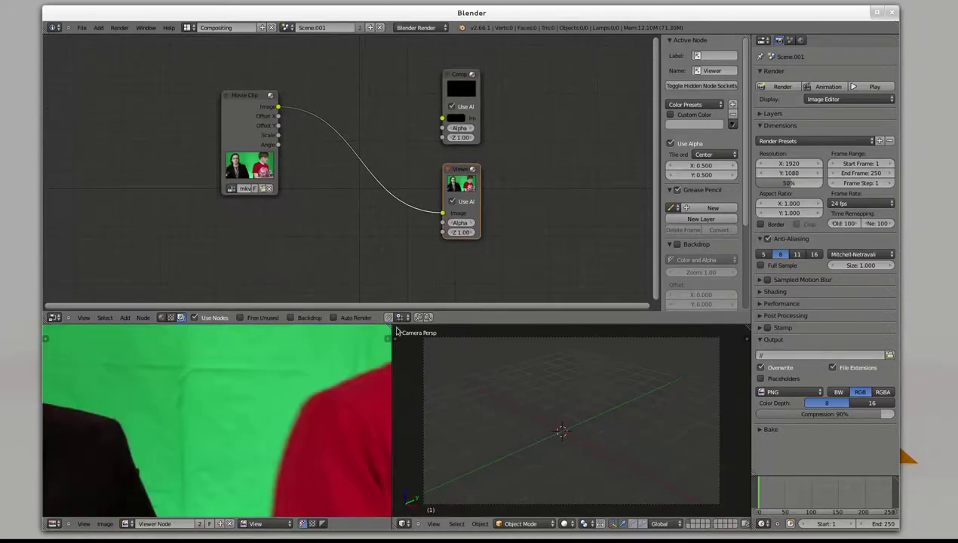
pyautogui.moveTo(393, 329); pyautogui.dragTo(462, 337)
pyautogui.scroll(-4, 364, 439)
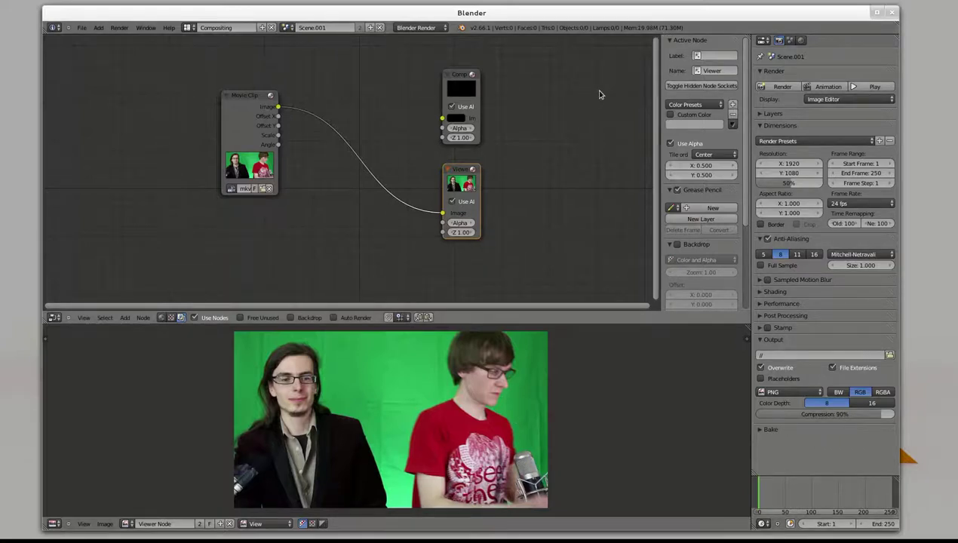
pyautogui.press('n')
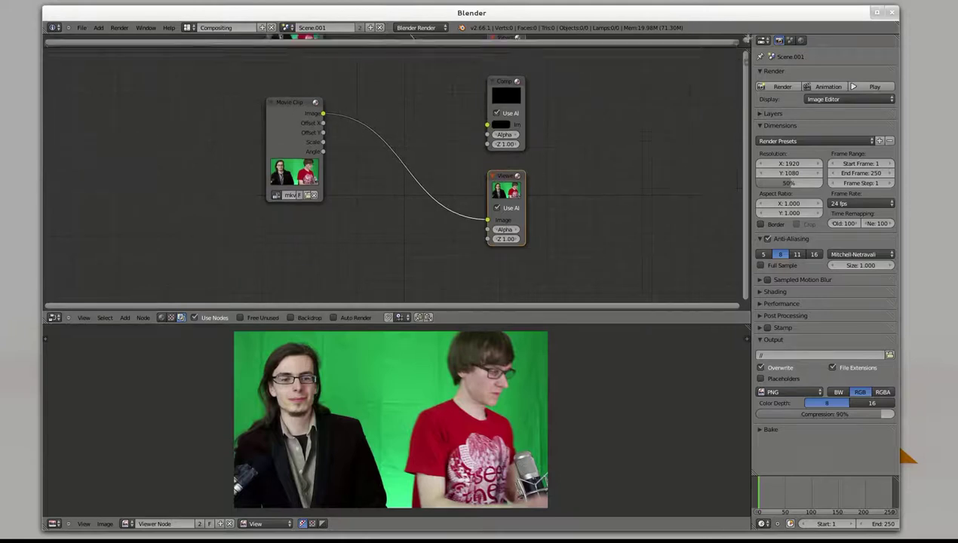
pyautogui.moveTo(411, 36); pyautogui.dragTo(412, 127)
# - Add the green-screen clip as a sequencer strip at frame 1 and set the scene End frame to 12696
pyautogui.click(55, 138)
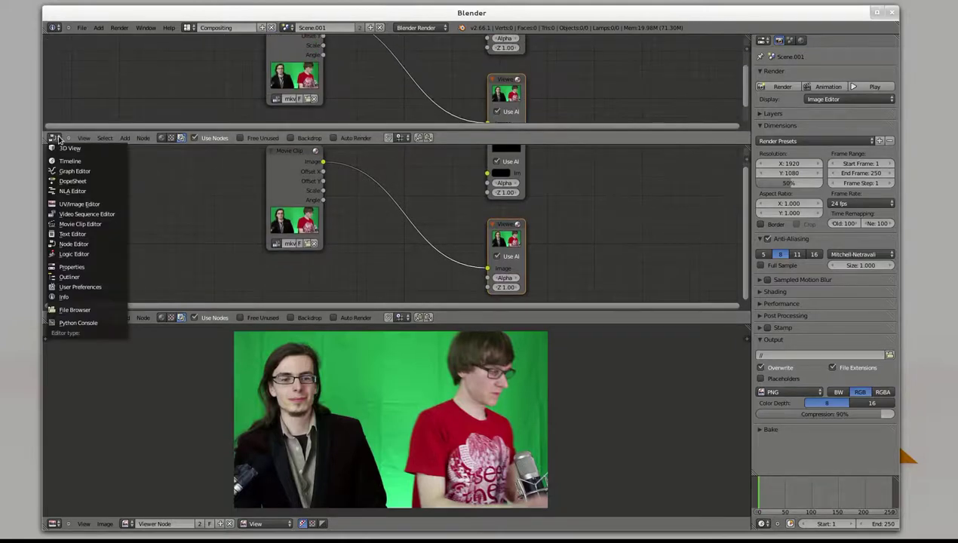
pyautogui.click(100, 217)
pyautogui.hotkey('shift', 'a')
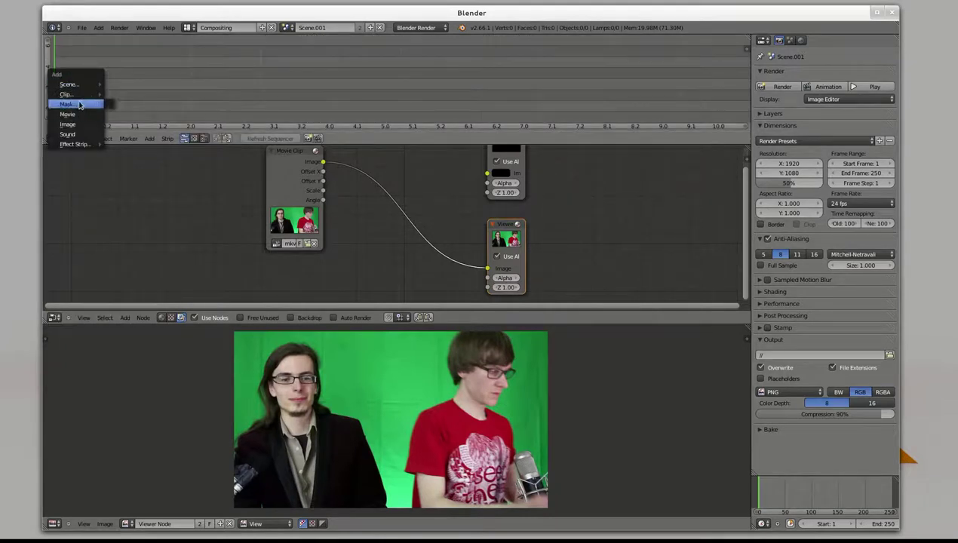
pyautogui.click(158, 96)
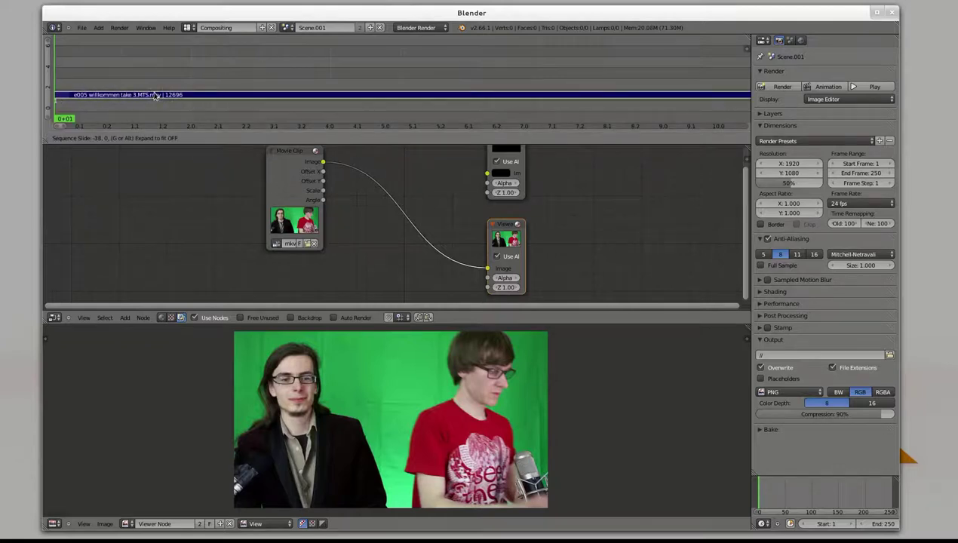
pyautogui.click(154, 95)
pyautogui.press('n')
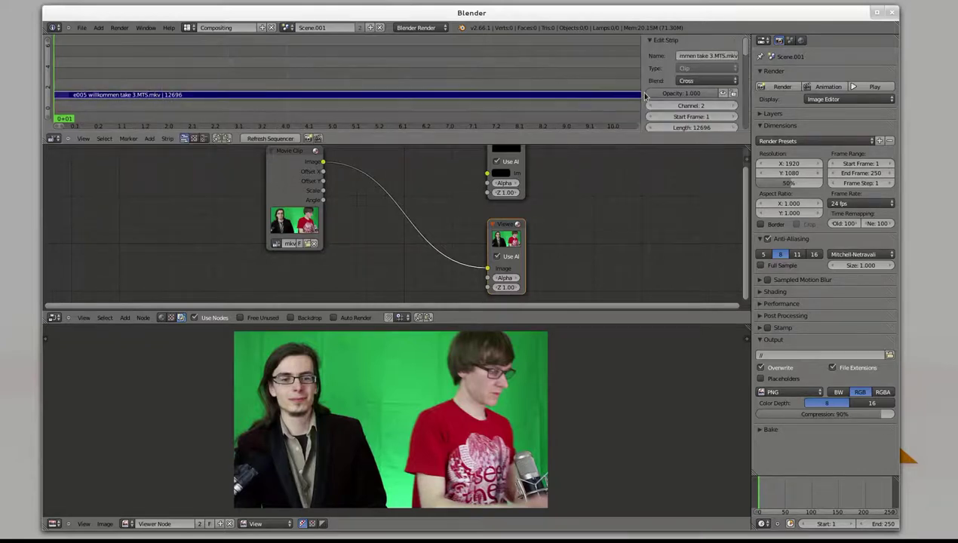
pyautogui.scroll(-2, 698, 107)
pyautogui.scroll(-2, 696, 99)
pyautogui.scroll(-1, 694, 87)
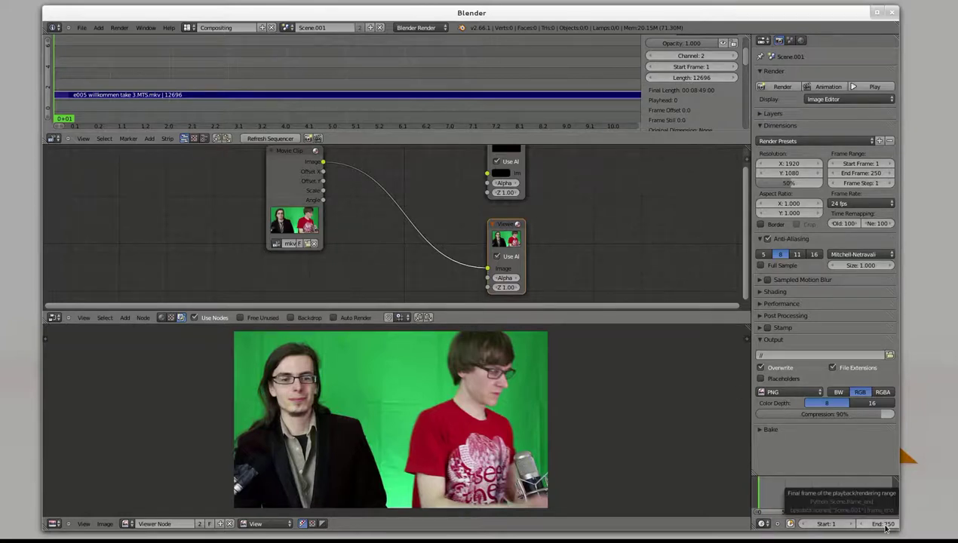
pyautogui.write('12696')
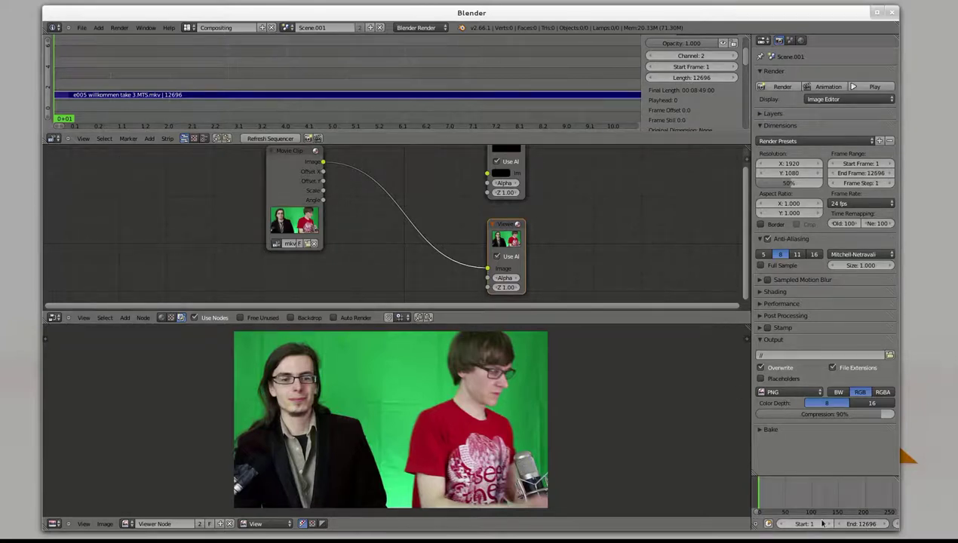
pyautogui.scroll(2, 793, 523)
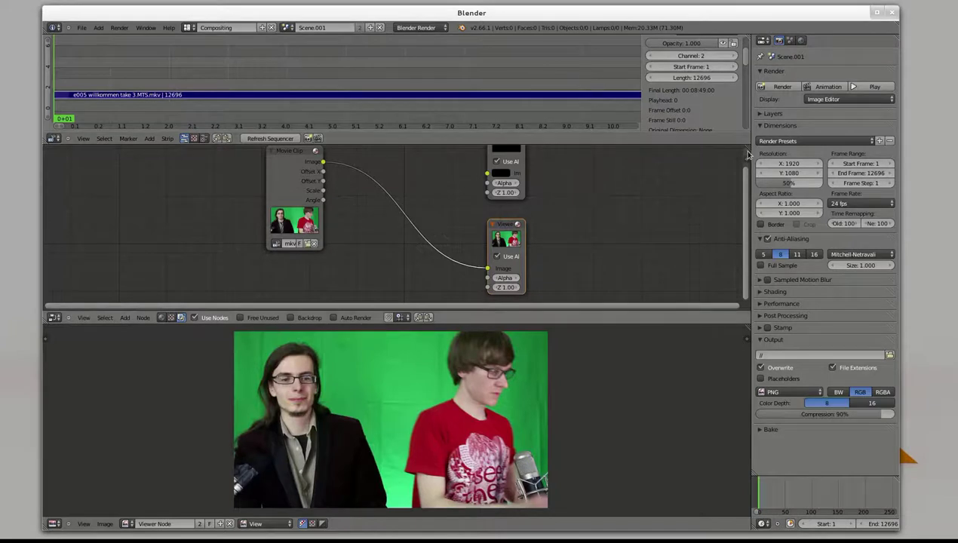
# - Rearrange the editor areas into a new Video Sequence Editor and delete the temporary movie strip
pyautogui.moveTo(741, 143); pyautogui.dragTo(461, 87)
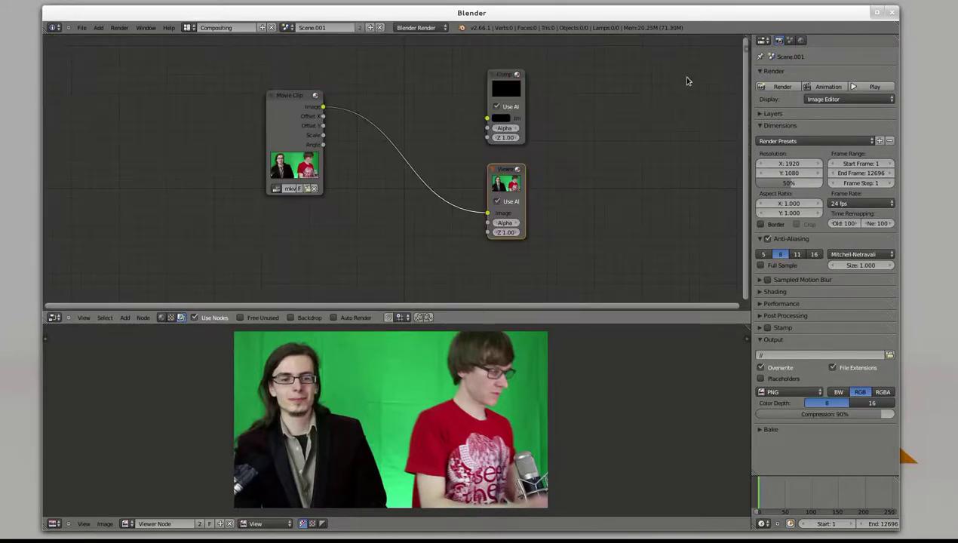
pyautogui.moveTo(741, 40); pyautogui.dragTo(743, 110)
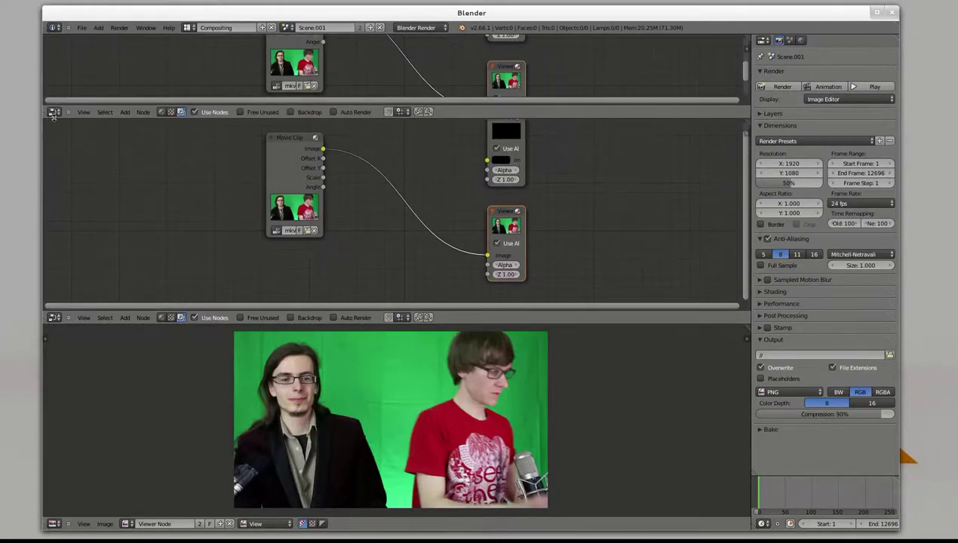
pyautogui.click(54, 111)
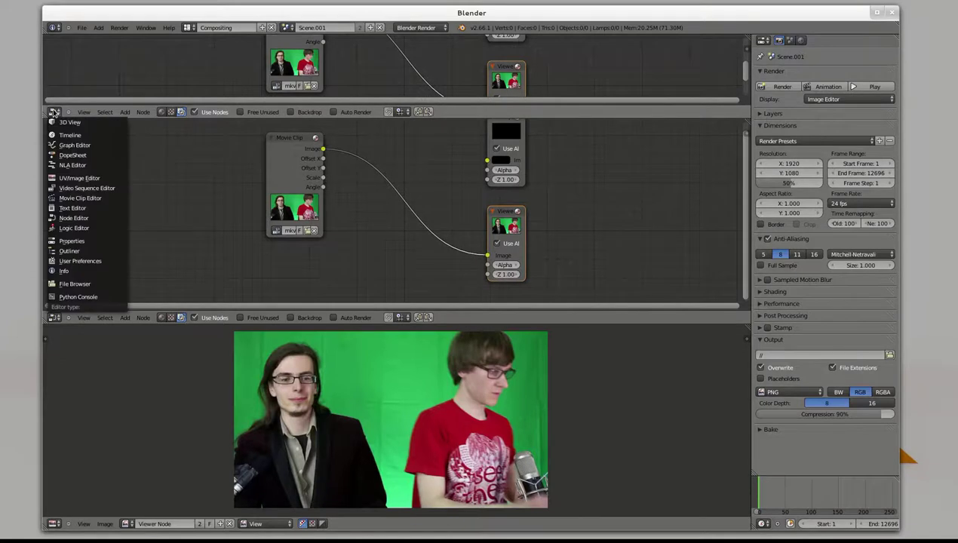
pyautogui.click(98, 188)
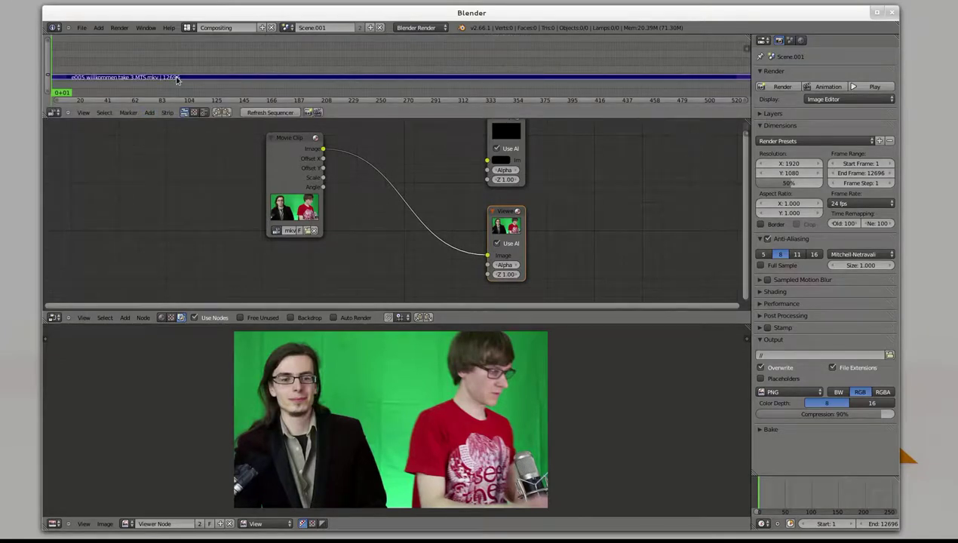
pyautogui.press('x')
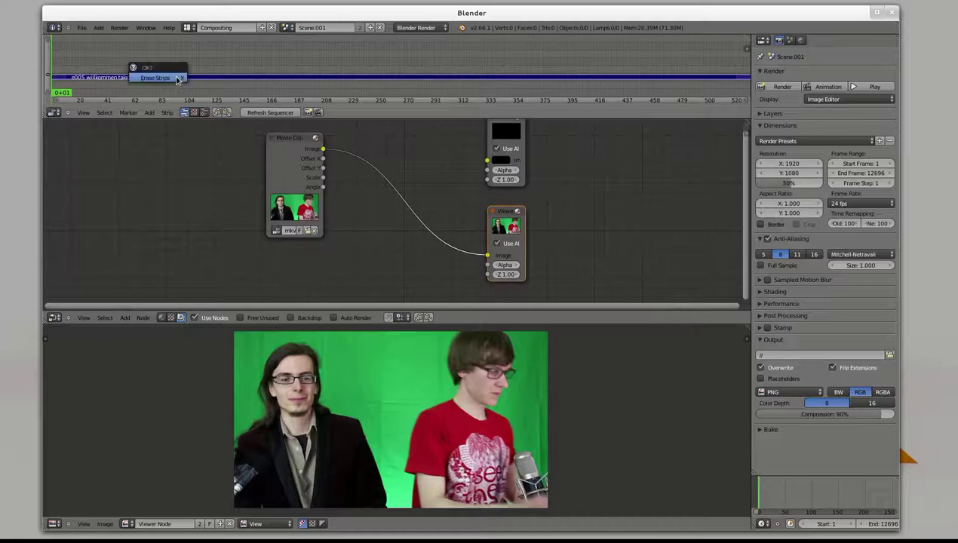
pyautogui.click(177, 81)
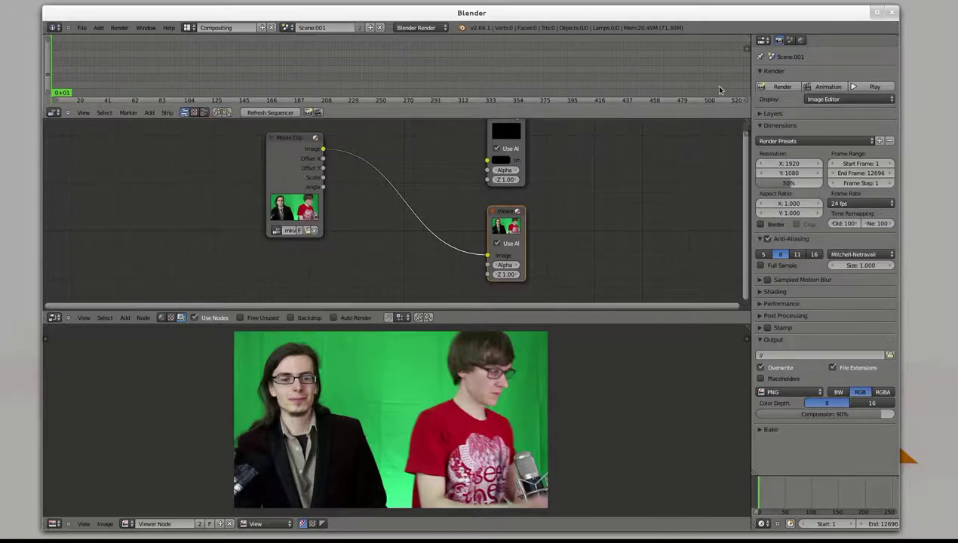
# - Merge the top area back into the node editor and scrub the timeline to around frame 8000
pyautogui.moveTo(743, 119)
pyautogui.mouseDown()
pyautogui.moveTo(737, 68)
pyautogui.moveTo(600, 70)
pyautogui.mouseUp()
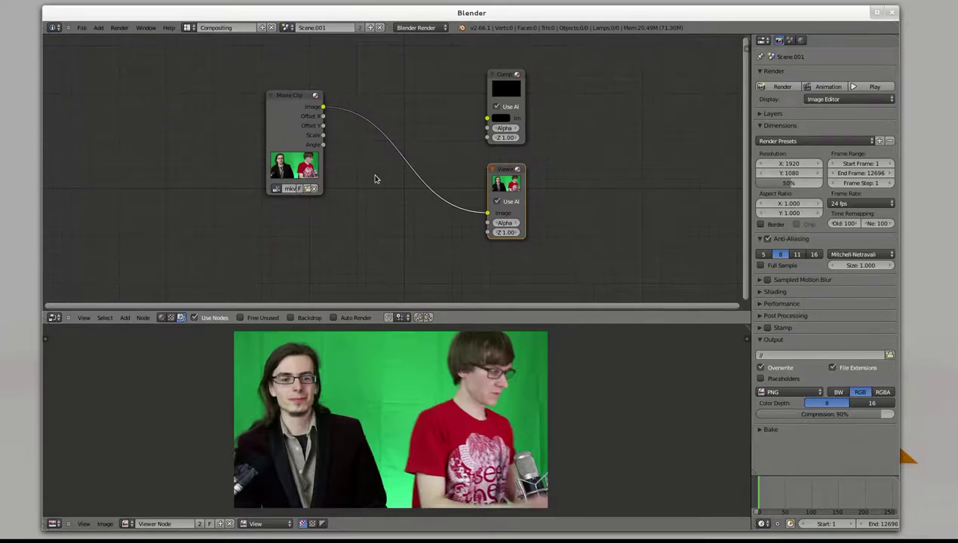
pyautogui.scroll(1, 372, 178)
pyautogui.moveTo(379, 169); pyautogui.dragTo(372, 182, button='middle')
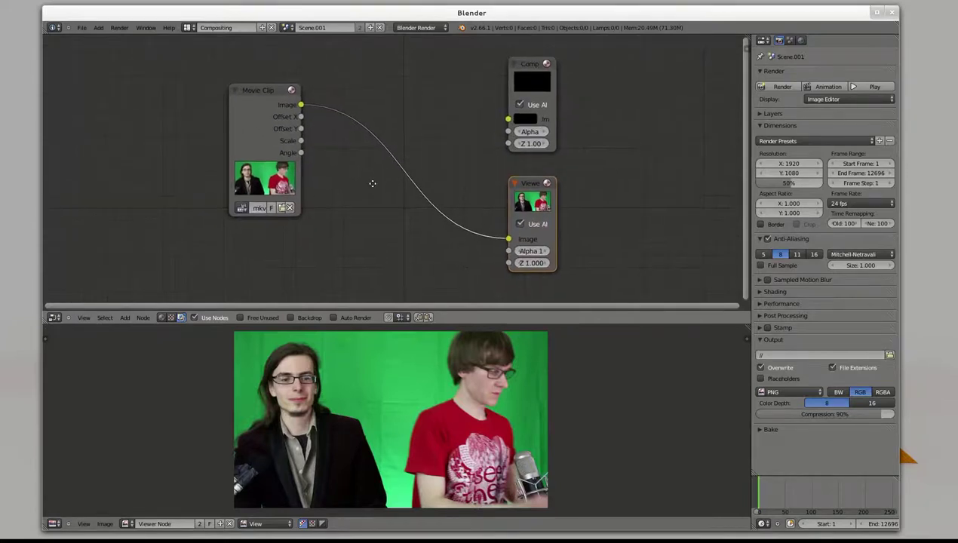
pyautogui.press('Home')
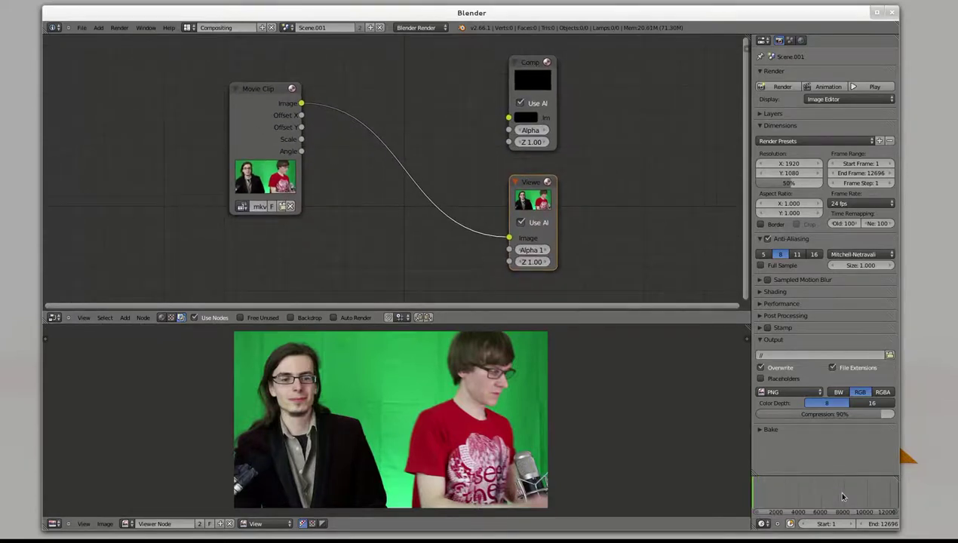
pyautogui.moveTo(775, 496)
pyautogui.mouseDown()
pyautogui.moveTo(848, 498)
pyautogui.moveTo(820, 500)
pyautogui.mouseUp()
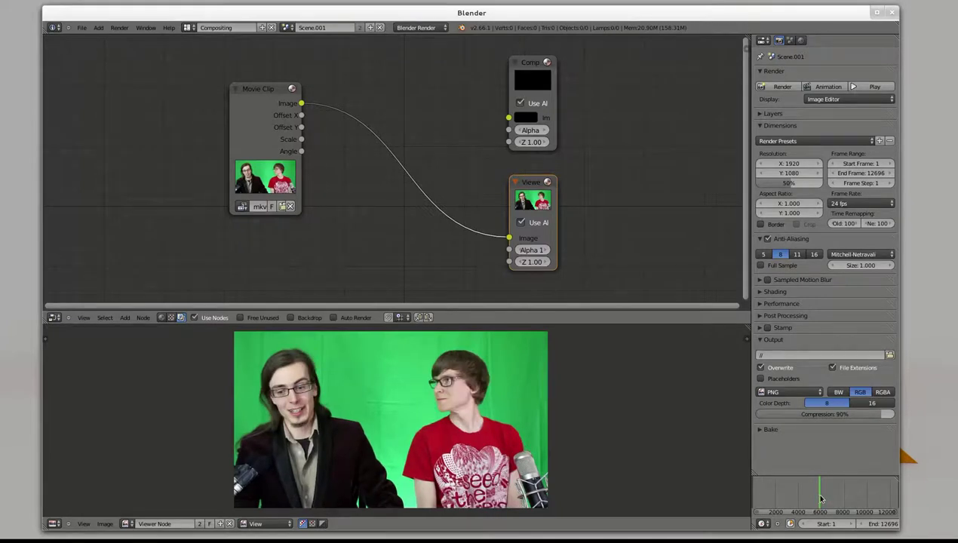
pyautogui.click(838, 498)
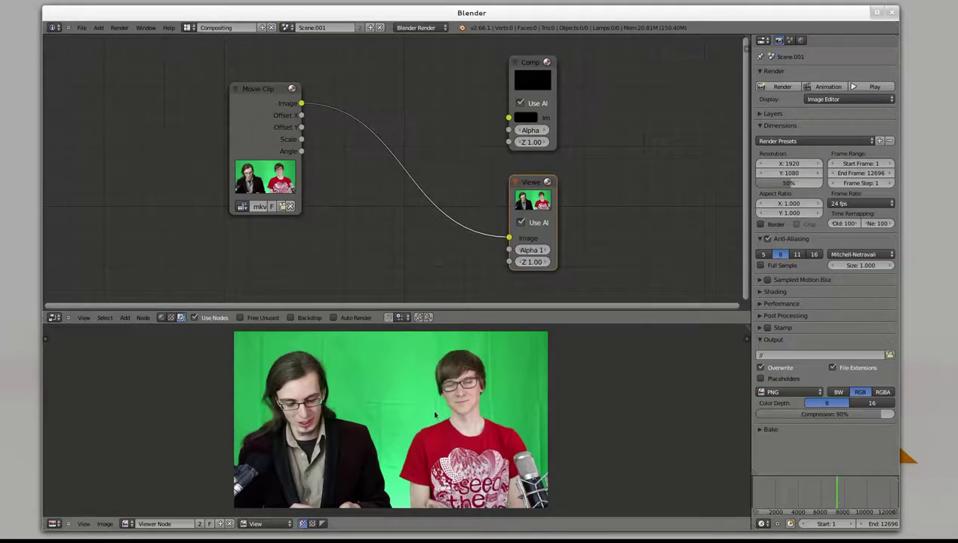
pyautogui.click(842, 494)
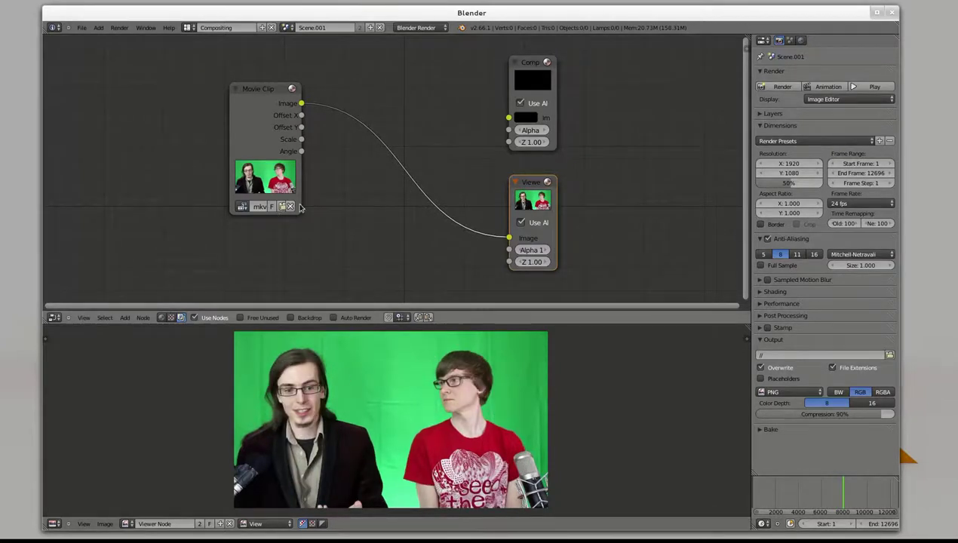
pyautogui.moveTo(369, 207); pyautogui.dragTo(376, 204, button='middle')
# - Insert a Keying node onto the link between the Movie Clip and Viewer nodes
pyautogui.scroll(-2, 377, 212)
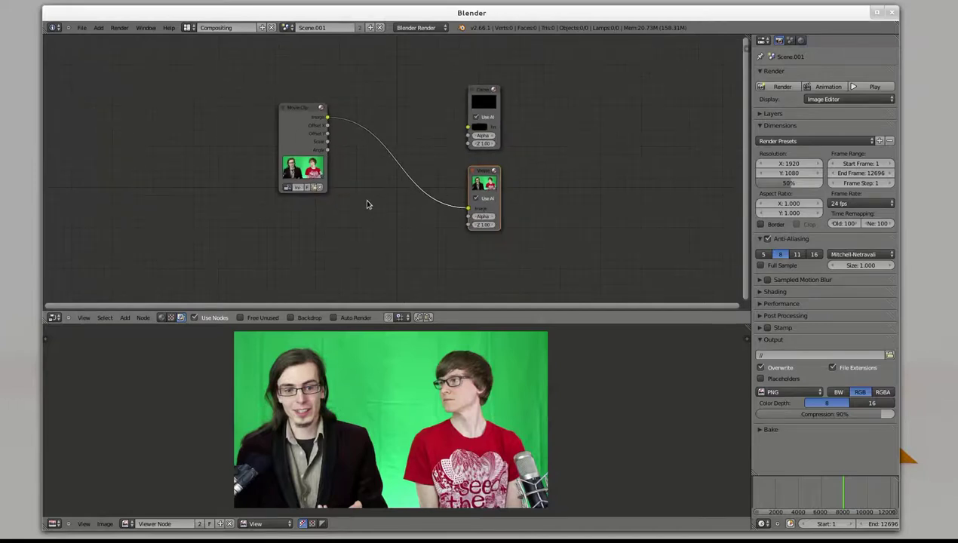
pyautogui.hotkey('shift', 'a')
pyautogui.moveTo(347, 248)
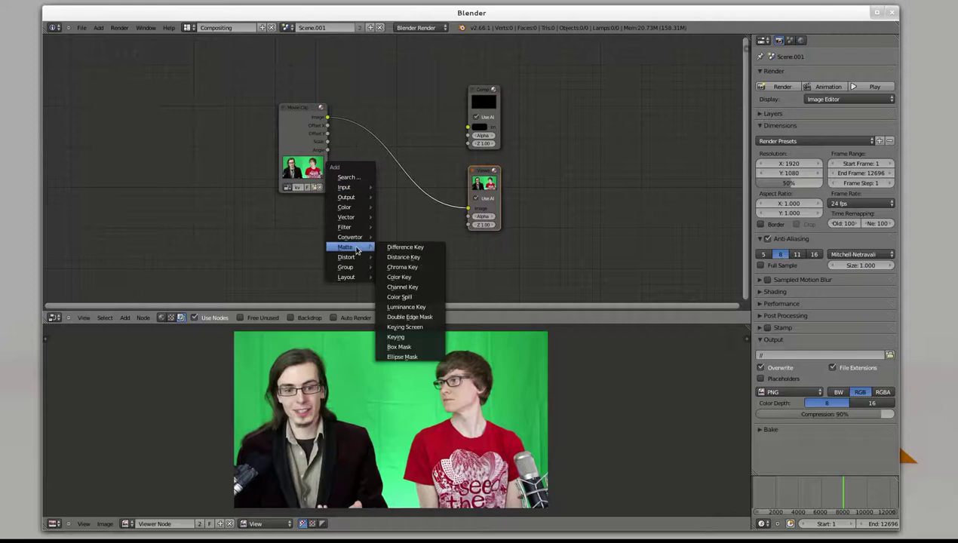
pyautogui.click(389, 345)
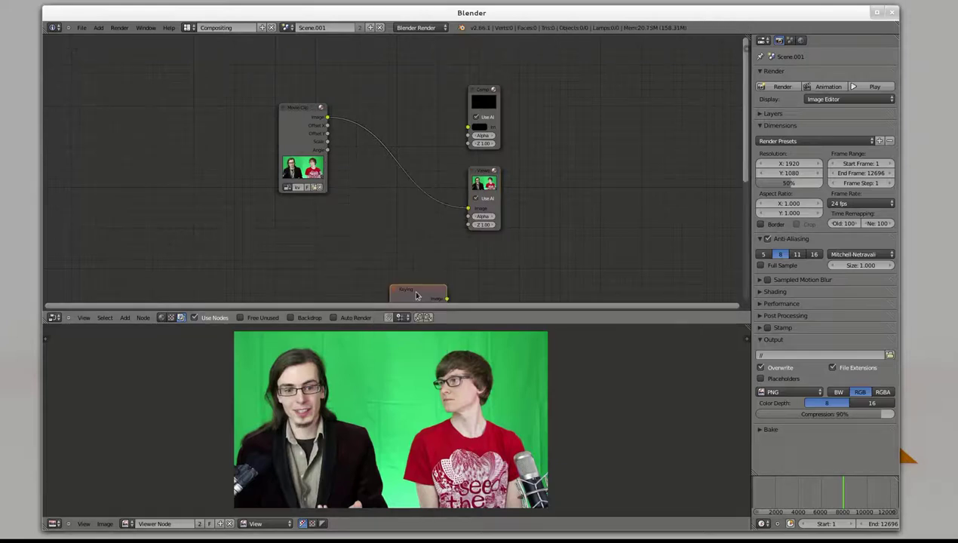
pyautogui.click(377, 140)
# - Try a Chroma Key node and delete it, then position the Keying node to also feed Composite
pyautogui.hotkey('shift', 'a')
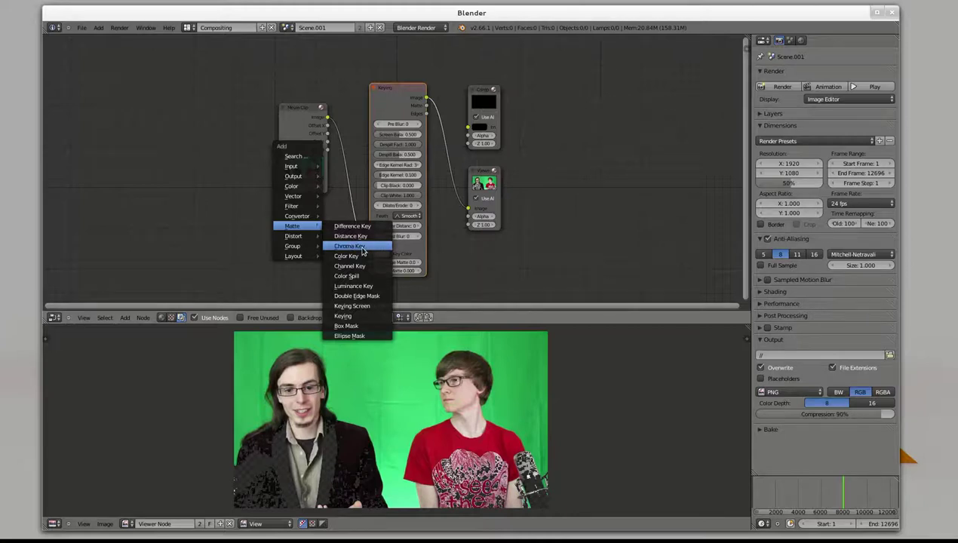
pyautogui.click(362, 251)
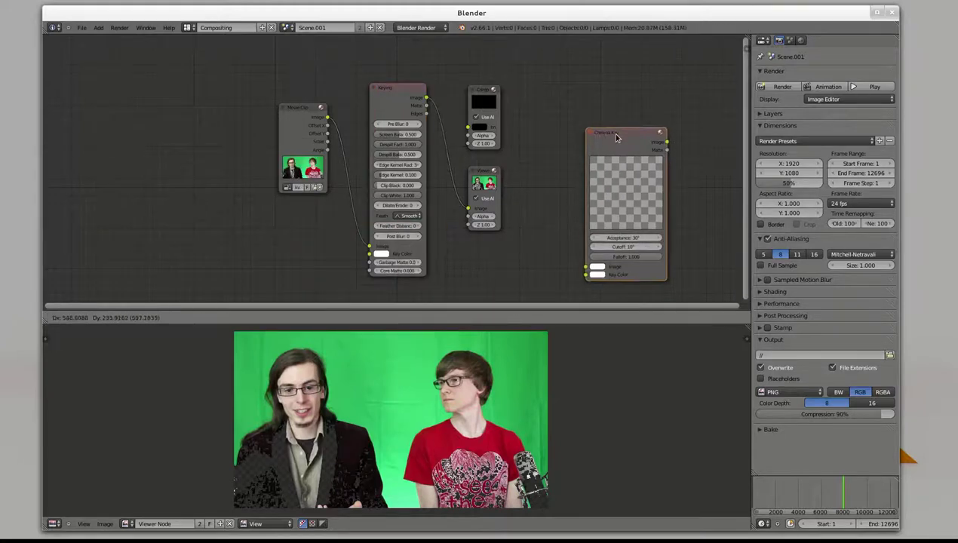
pyautogui.click(610, 106)
pyautogui.press('x')
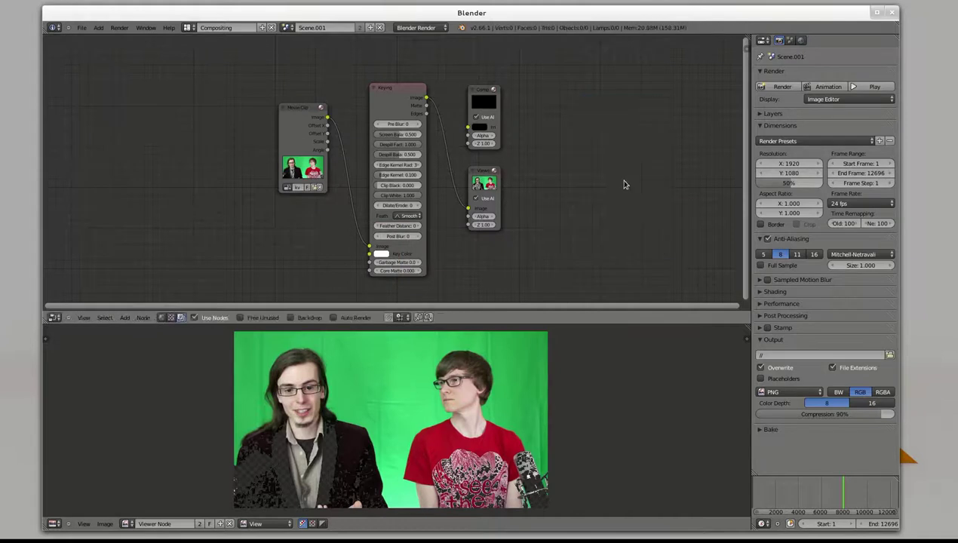
pyautogui.scroll(1, 537, 223)
pyautogui.scroll(2, 550, 221)
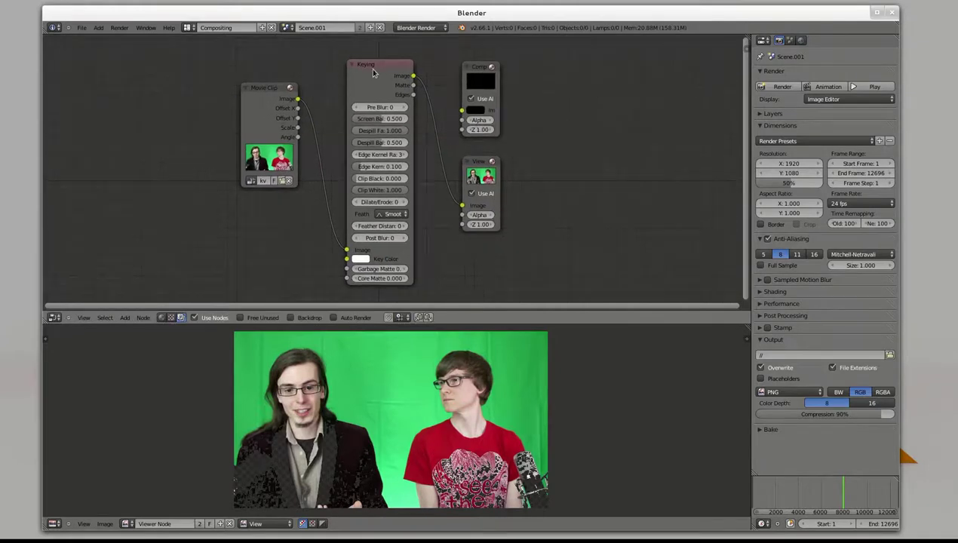
pyautogui.moveTo(370, 67); pyautogui.dragTo(462, 110)
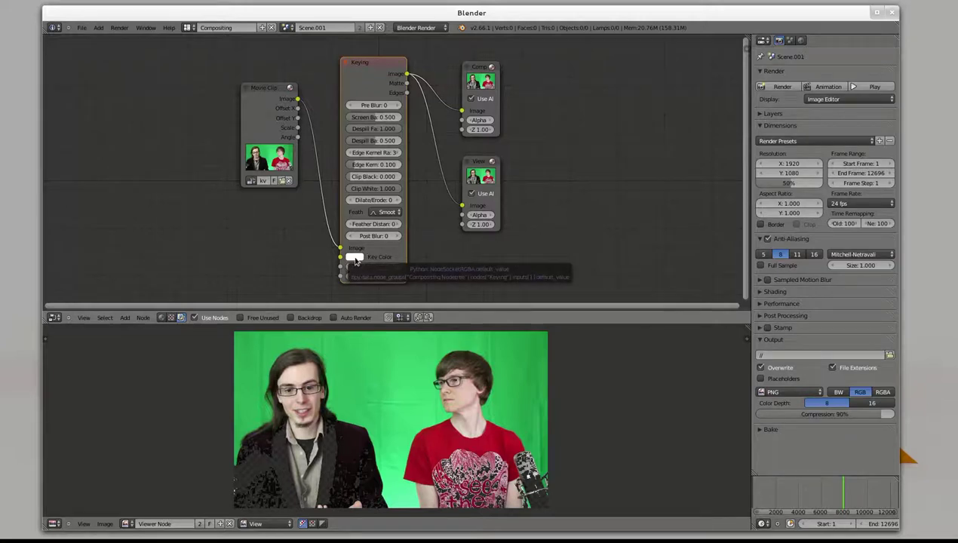
# - Tune the Keying node's Key Color to the green screen and move the Viewer and Composite nodes right
pyautogui.click(355, 258)
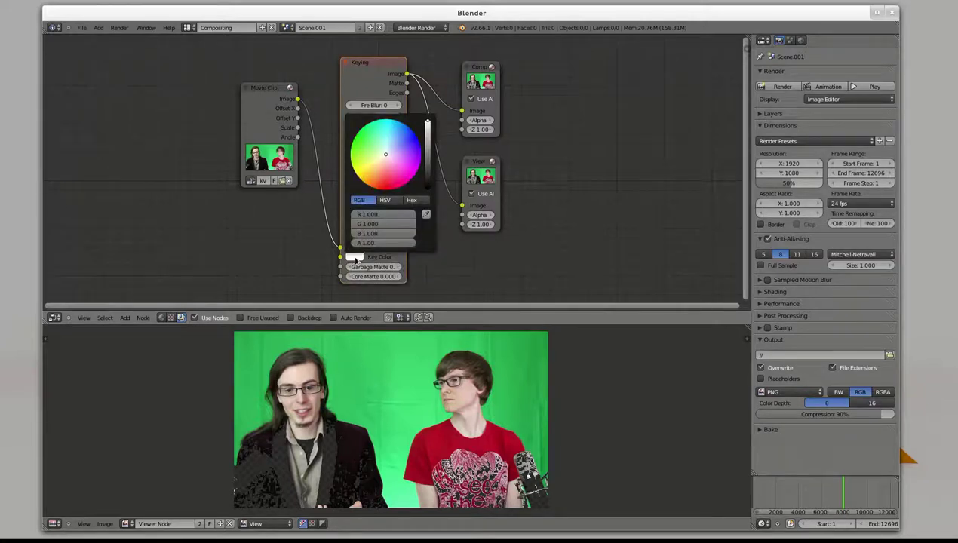
pyautogui.click(357, 258)
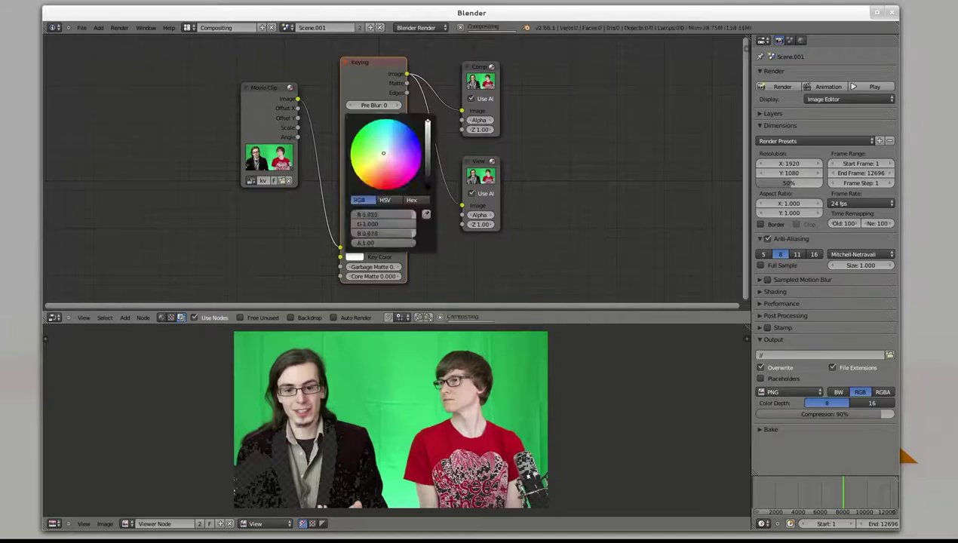
pyautogui.moveTo(384, 154); pyautogui.dragTo(372, 139)
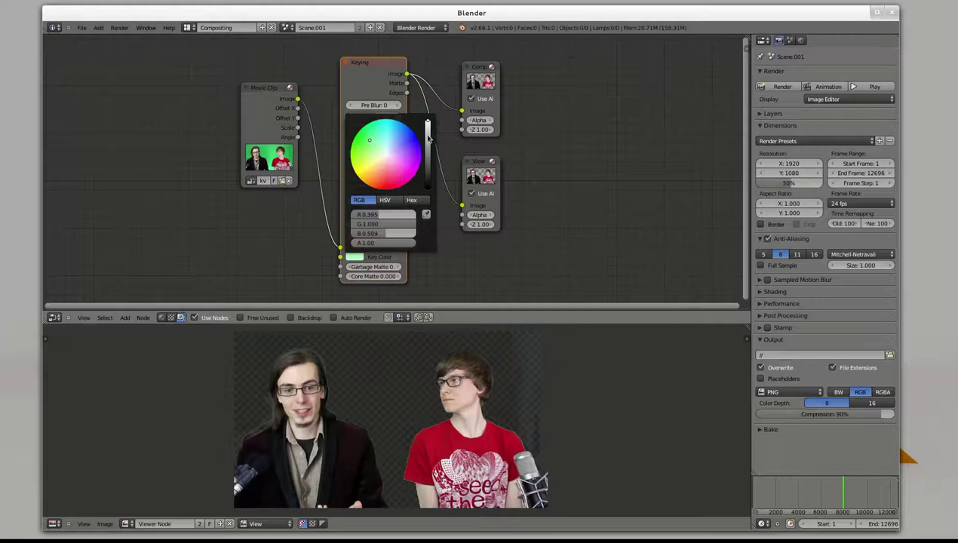
pyautogui.moveTo(427, 139); pyautogui.dragTo(427, 151)
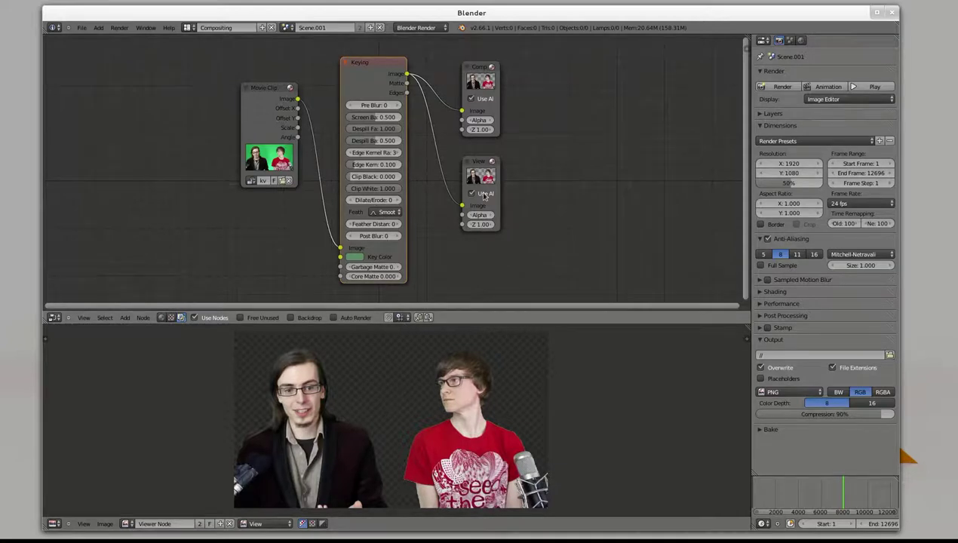
pyautogui.moveTo(477, 155); pyautogui.dragTo(494, 147)
pyautogui.moveTo(477, 68); pyautogui.dragTo(503, 71)
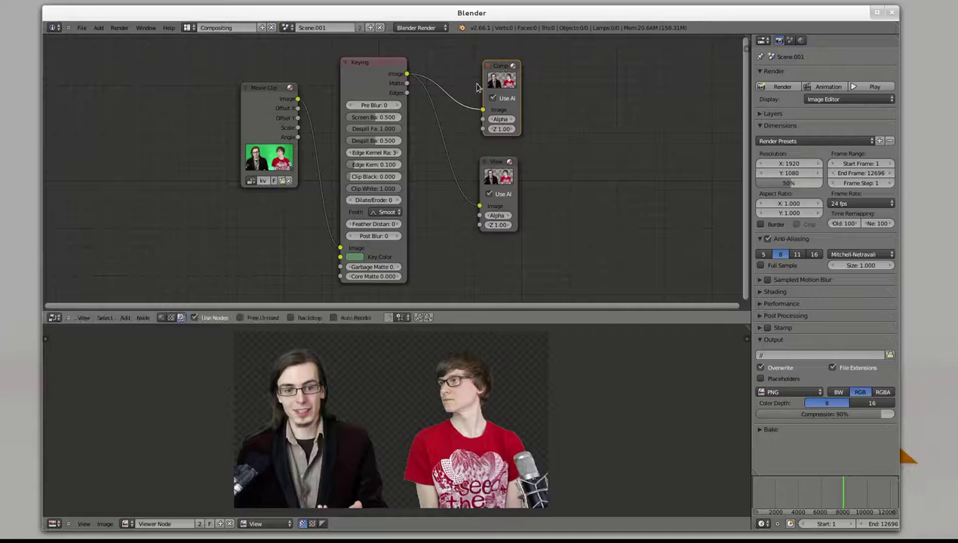
# - Route the Keying node's Matte output to the Viewer and zoom in on its grey patches
pyautogui.click(396, 89)
pyautogui.moveTo(408, 84); pyautogui.dragTo(480, 205)
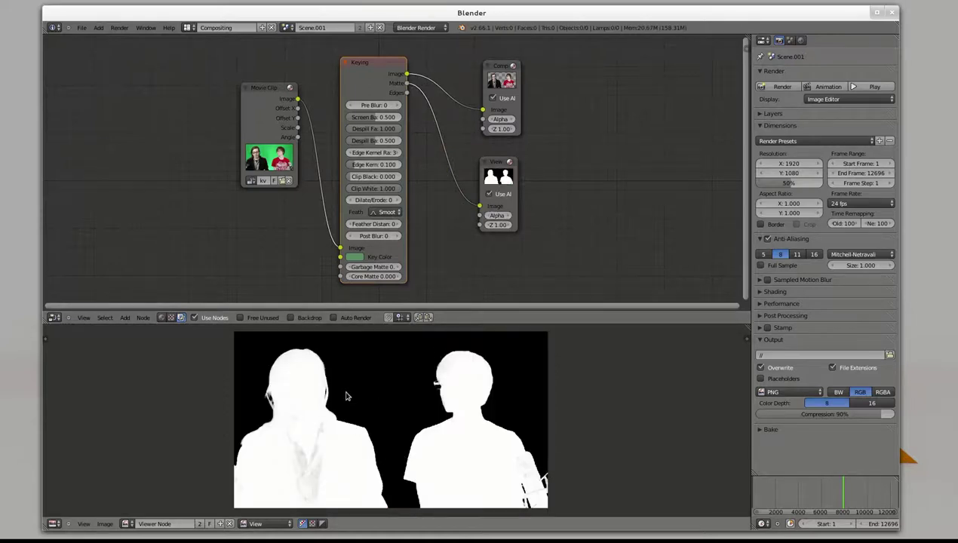
pyautogui.scroll(3, 335, 412)
pyautogui.scroll(3, 413, 358)
pyautogui.moveTo(414, 358)
pyautogui.mouseDown(button='middle')
pyautogui.moveTo(434, 342)
pyautogui.moveTo(441, 359)
pyautogui.moveTo(382, 375)
pyautogui.mouseUp(button='middle')
pyautogui.scroll(-1, 382, 376)
pyautogui.moveTo(496, 387); pyautogui.dragTo(346, 413, button='middle')
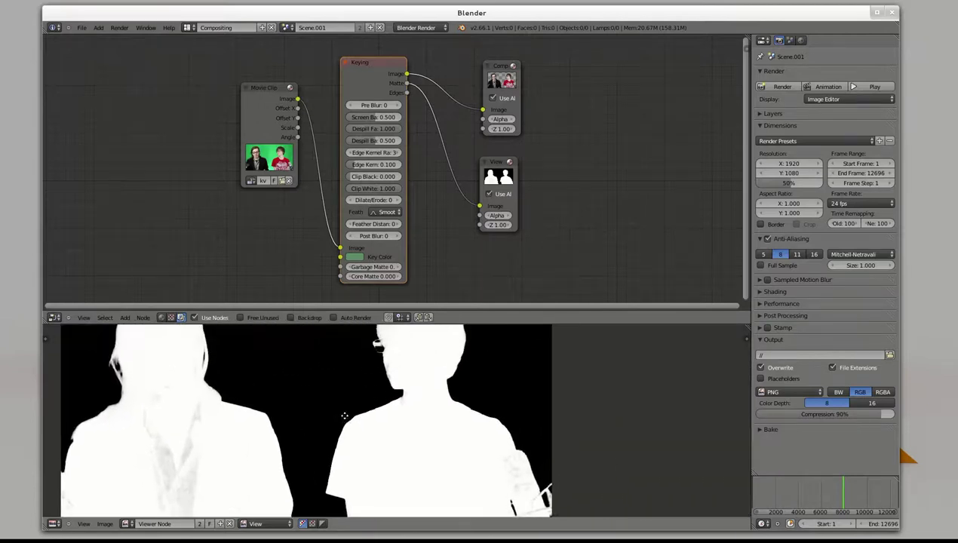
pyautogui.moveTo(193, 403)
pyautogui.mouseDown(button='middle')
pyautogui.moveTo(261, 377)
pyautogui.moveTo(355, 367)
pyautogui.mouseUp(button='middle')
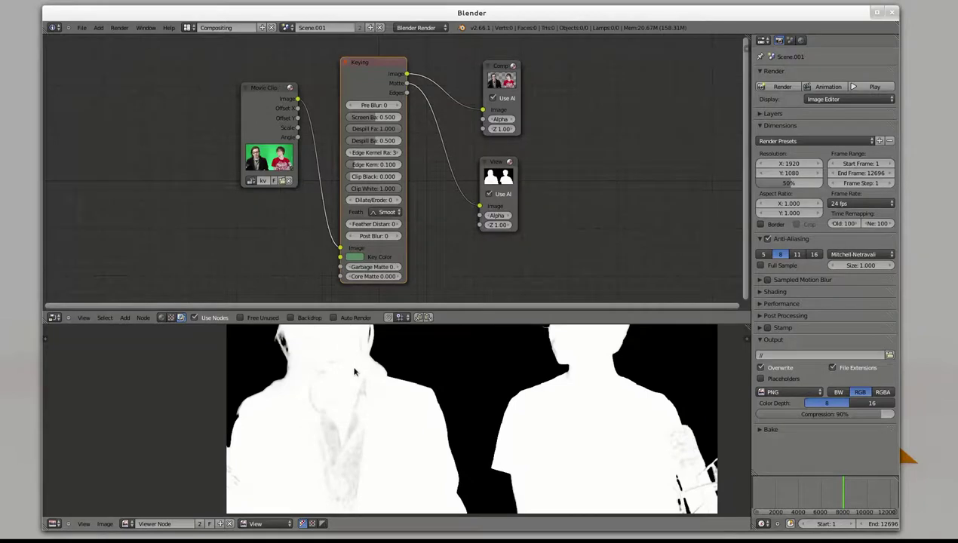
pyautogui.scroll(2, 376, 428)
pyautogui.moveTo(376, 428); pyautogui.dragTo(409, 439, button='middle')
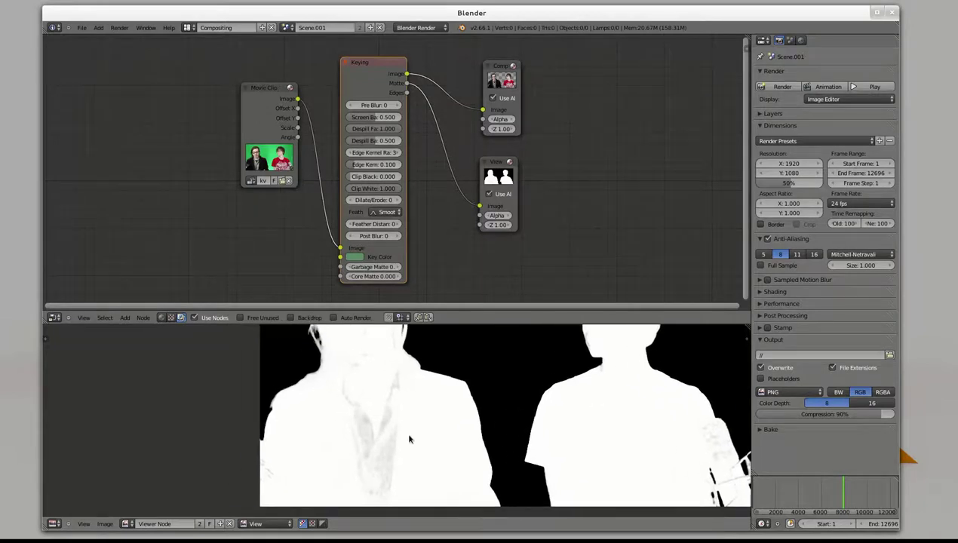
pyautogui.moveTo(408, 438)
pyautogui.mouseDown()
pyautogui.moveTo(359, 439)
pyautogui.moveTo(386, 429)
pyautogui.mouseUp()
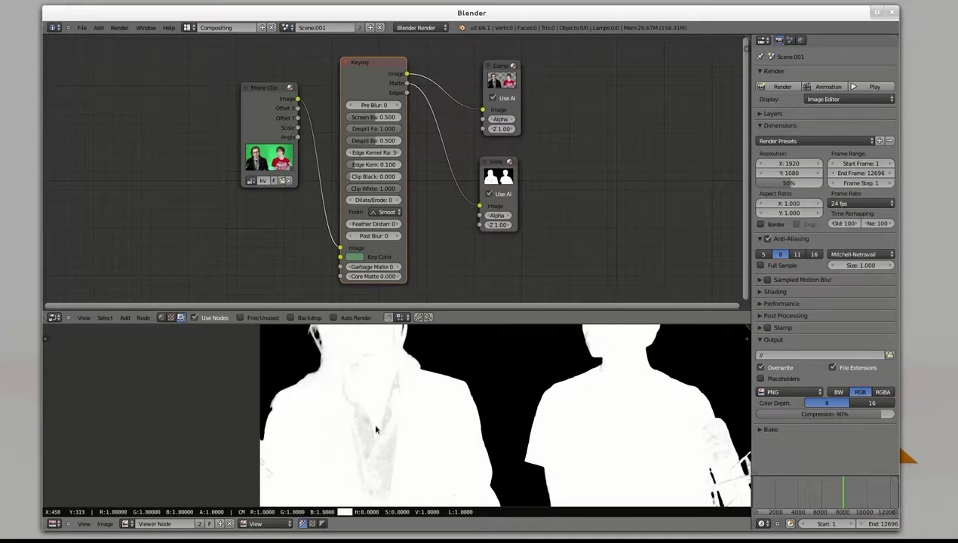
pyautogui.moveTo(387, 429); pyautogui.dragTo(373, 432)
pyautogui.scroll(2, 397, 446)
pyautogui.moveTo(397, 446); pyautogui.dragTo(391, 438, button='middle')
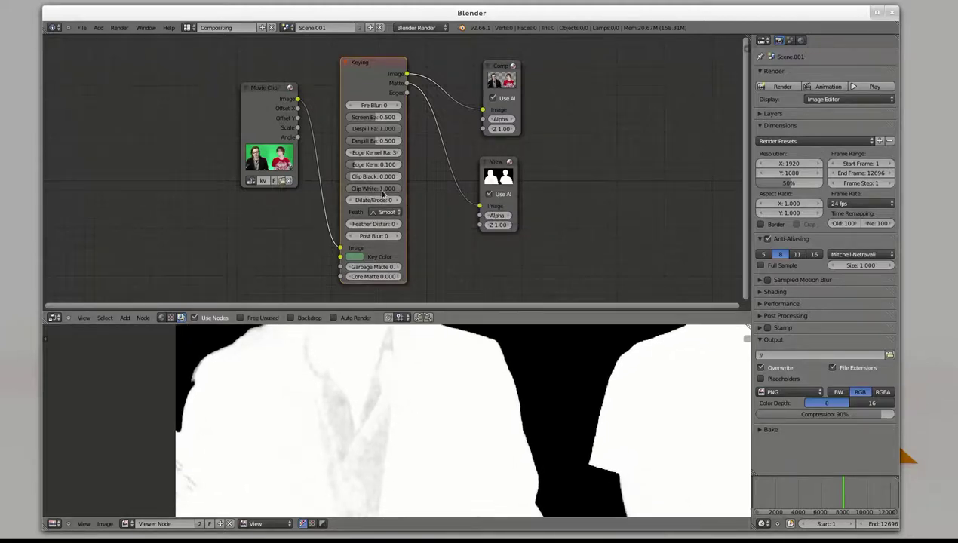
# - Lower Clip White to 0.682, check the matte around the figures, then view the keyed Image output again
pyautogui.moveTo(396, 189)
pyautogui.mouseDown()
pyautogui.moveTo(363, 188)
pyautogui.moveTo(359, 374)
pyautogui.mouseUp()
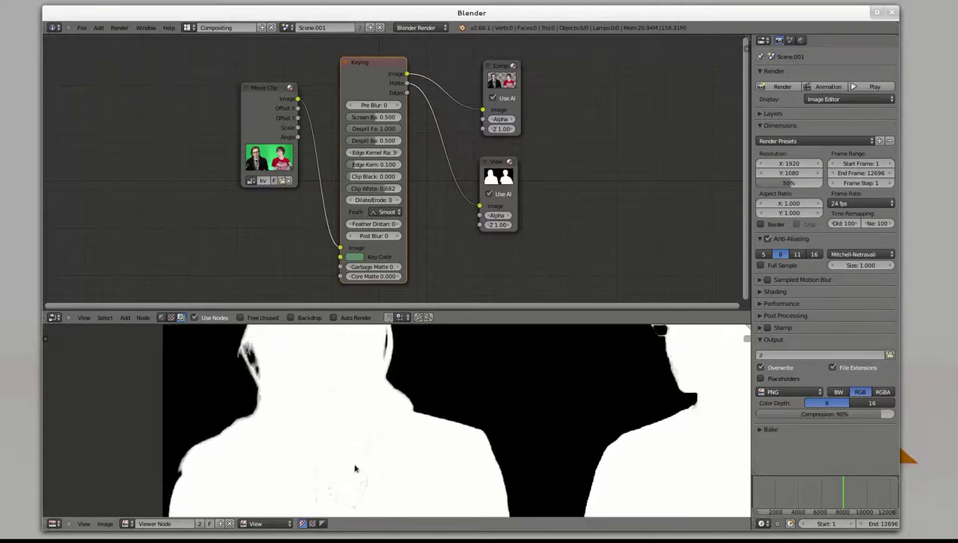
pyautogui.scroll(-2, 355, 470)
pyautogui.moveTo(500, 421)
pyautogui.mouseDown(button='middle')
pyautogui.moveTo(445, 427)
pyautogui.moveTo(496, 421)
pyautogui.mouseUp(button='middle')
pyautogui.moveTo(333, 381)
pyautogui.mouseDown()
pyautogui.moveTo(328, 479)
pyautogui.moveTo(323, 445)
pyautogui.moveTo(346, 375)
pyautogui.moveTo(276, 355)
pyautogui.moveTo(343, 366)
pyautogui.moveTo(529, 364)
pyautogui.moveTo(570, 466)
pyautogui.moveTo(557, 408)
pyautogui.moveTo(344, 423)
pyautogui.mouseUp()
pyautogui.moveTo(344, 423)
pyautogui.mouseDown(button='middle')
pyautogui.moveTo(463, 441)
pyautogui.moveTo(459, 453)
pyautogui.mouseUp(button='middle')
pyautogui.moveTo(488, 488)
pyautogui.keyDown('alt'); pyautogui.mouseDown(button='middle')
pyautogui.moveTo(396, 441)
pyautogui.moveTo(403, 446)
pyautogui.moveTo(414, 399)
pyautogui.mouseUp(button='middle'); pyautogui.keyUp('alt')
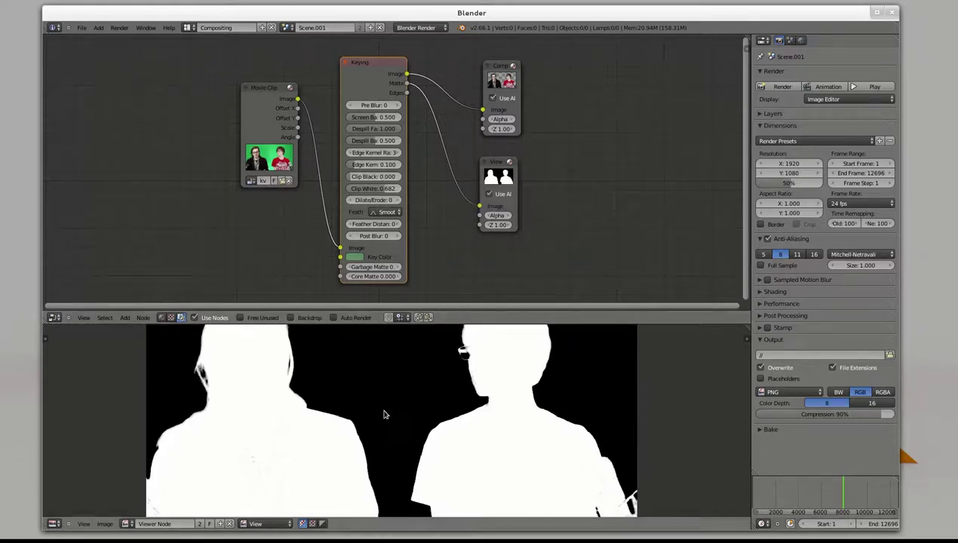
pyautogui.keyDown('alt'); pyautogui.moveTo(369, 374); pyautogui.dragTo(397, 410, button='middle'); pyautogui.keyUp('alt')
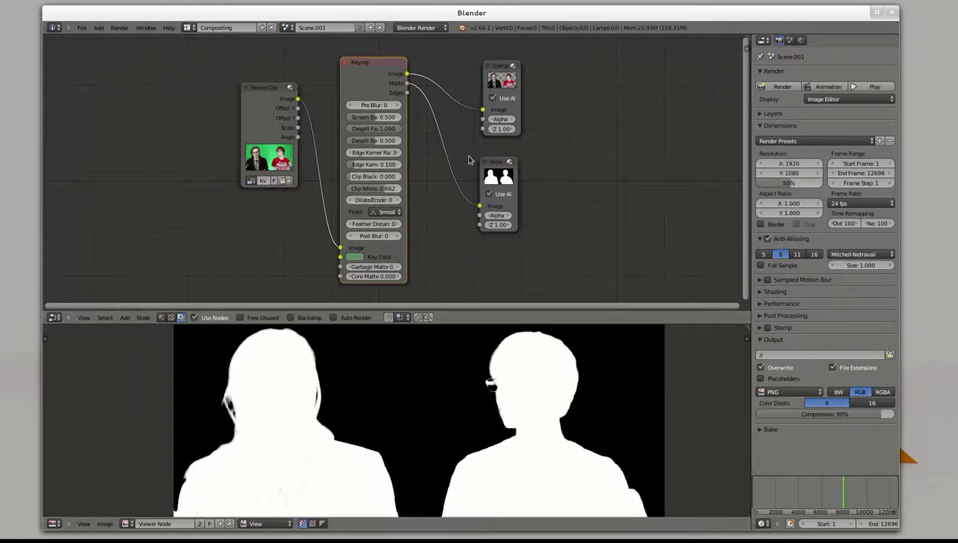
pyautogui.moveTo(407, 74); pyautogui.dragTo(480, 206)
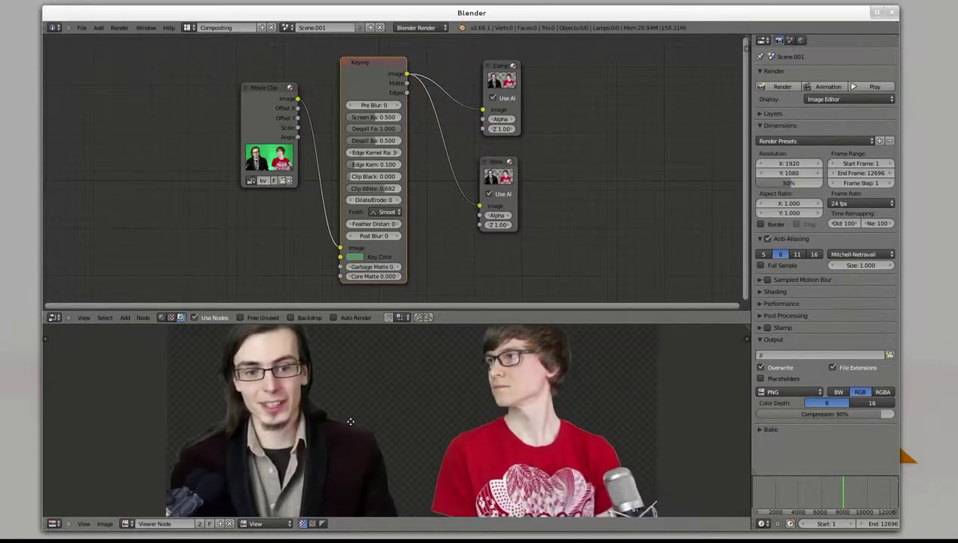
# - Reframe the keyed footage preview and raise the Keying node's Despill Factor to 1.000
pyautogui.keyDown('alt'); pyautogui.moveTo(299, 438); pyautogui.dragTo(384, 463, button='middle'); pyautogui.keyUp('alt')
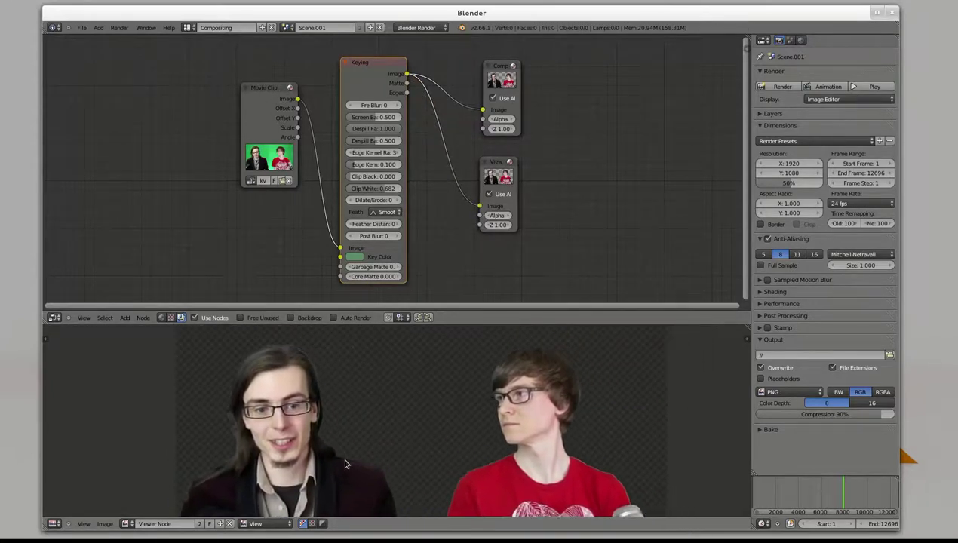
pyautogui.press('v')
pyautogui.press('v')
pyautogui.keyDown('alt'); pyautogui.moveTo(401, 455); pyautogui.dragTo(368, 427, button='middle'); pyautogui.keyUp('alt')
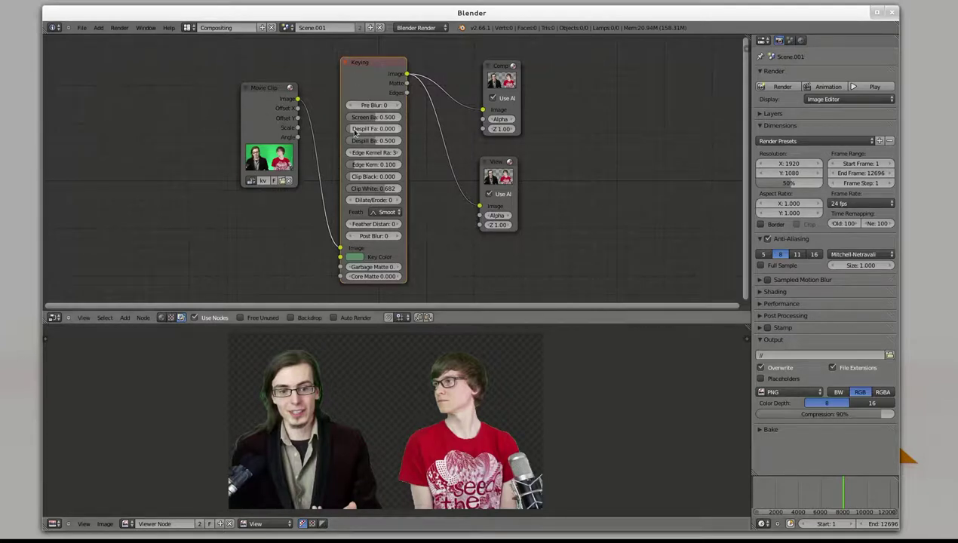
pyautogui.moveTo(355, 132); pyautogui.dragTo(400, 132)
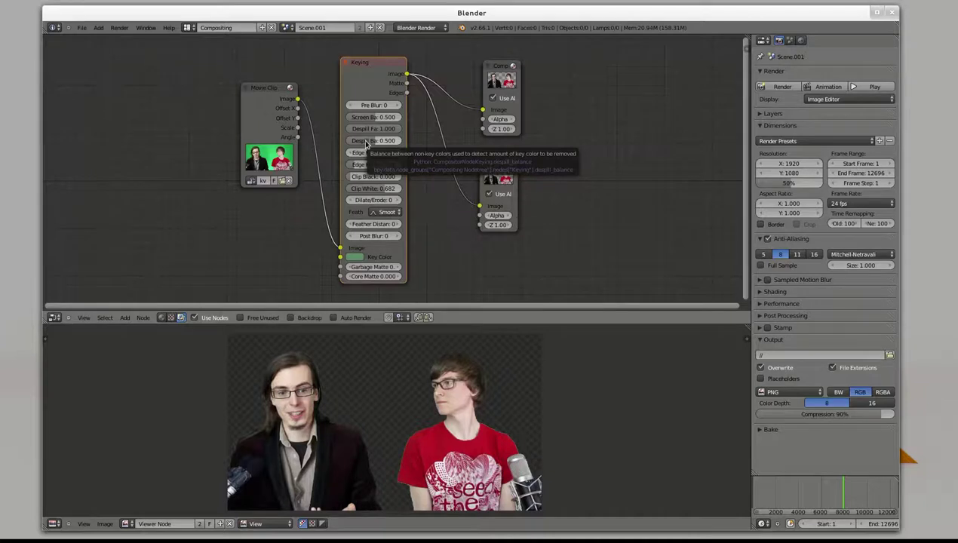
# - Set Despill Balance to 0.282 and send the Keying node's Matte output to the Viewer again
pyautogui.scroll(5, 433, 417)
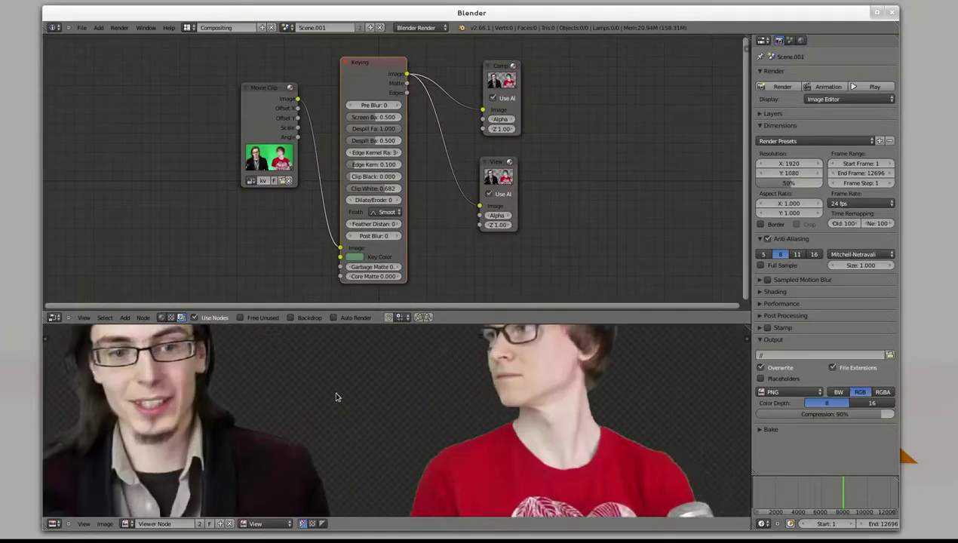
pyautogui.moveTo(338, 397); pyautogui.dragTo(500, 400, button='middle')
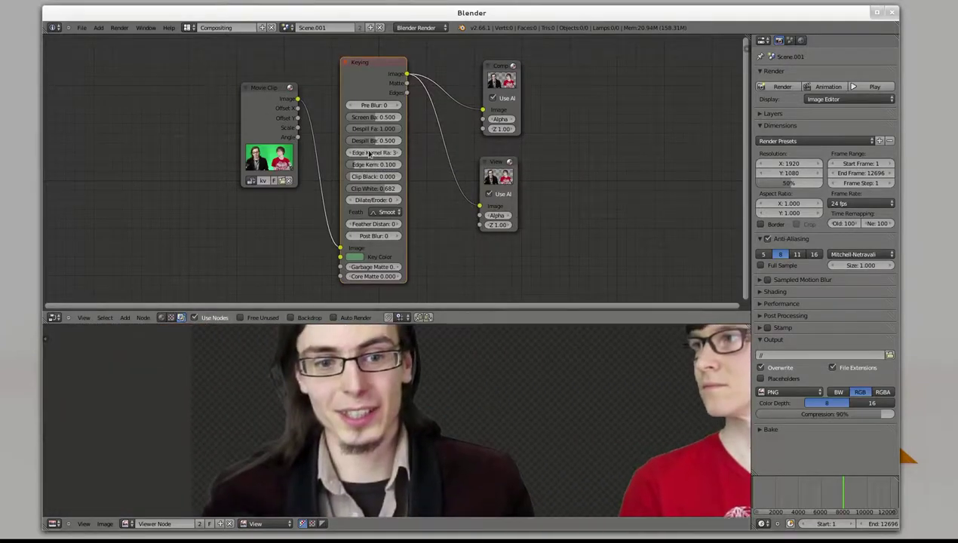
pyautogui.moveTo(374, 140); pyautogui.dragTo(422, 140)
pyautogui.scroll(-4, 407, 420)
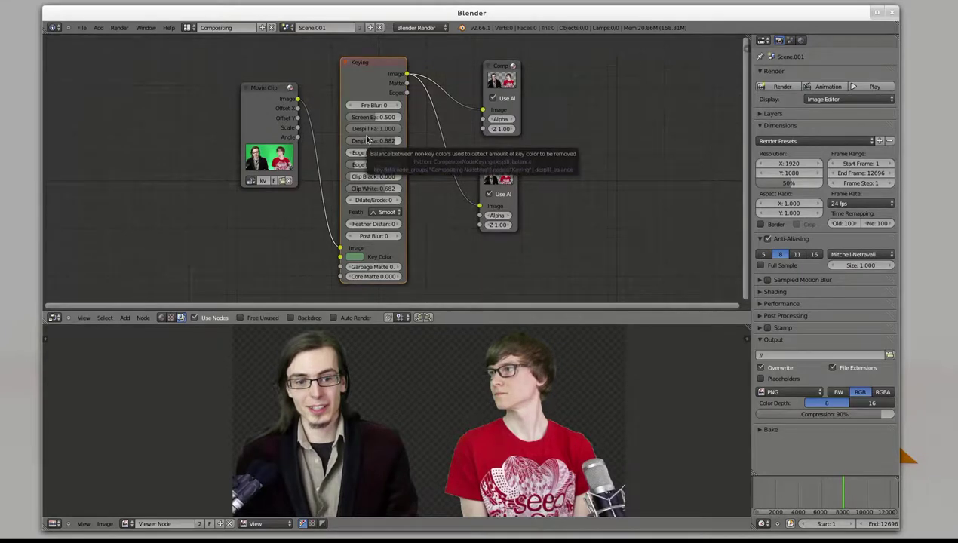
pyautogui.moveTo(371, 147)
pyautogui.mouseDown()
pyautogui.moveTo(332, 147)
pyautogui.moveTo(362, 140)
pyautogui.mouseUp()
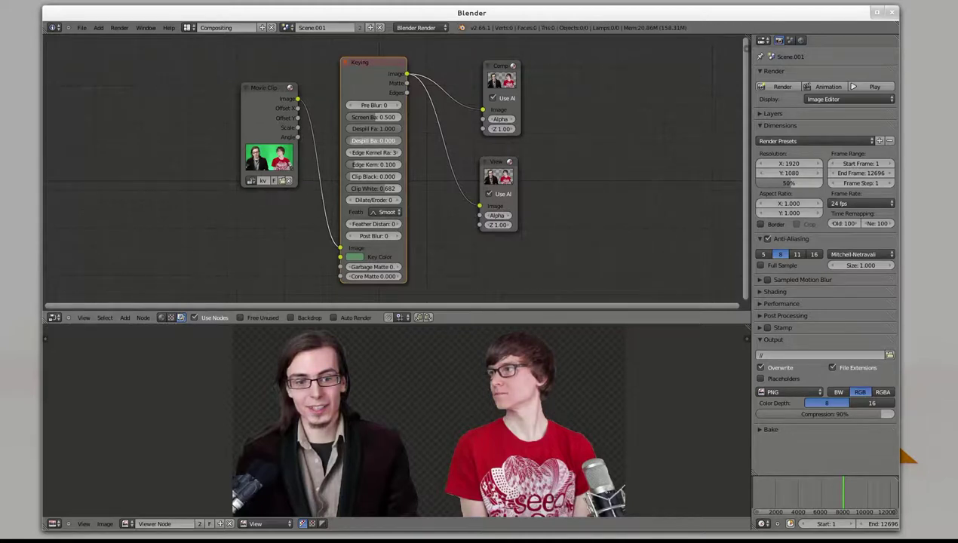
pyautogui.moveTo(374, 140)
pyautogui.mouseDown()
pyautogui.moveTo(388, 140)
pyautogui.moveTo(366, 147)
pyautogui.mouseUp()
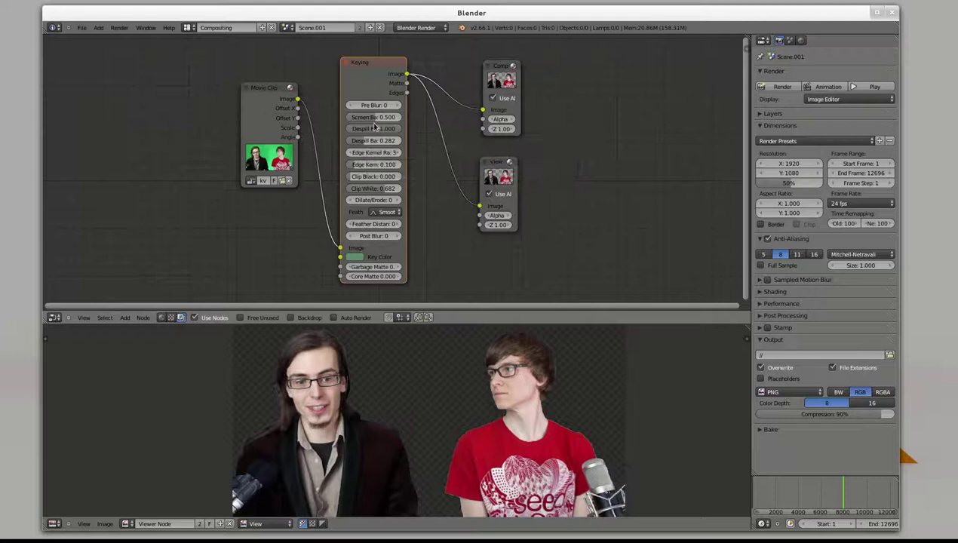
pyautogui.scroll(1, 424, 190)
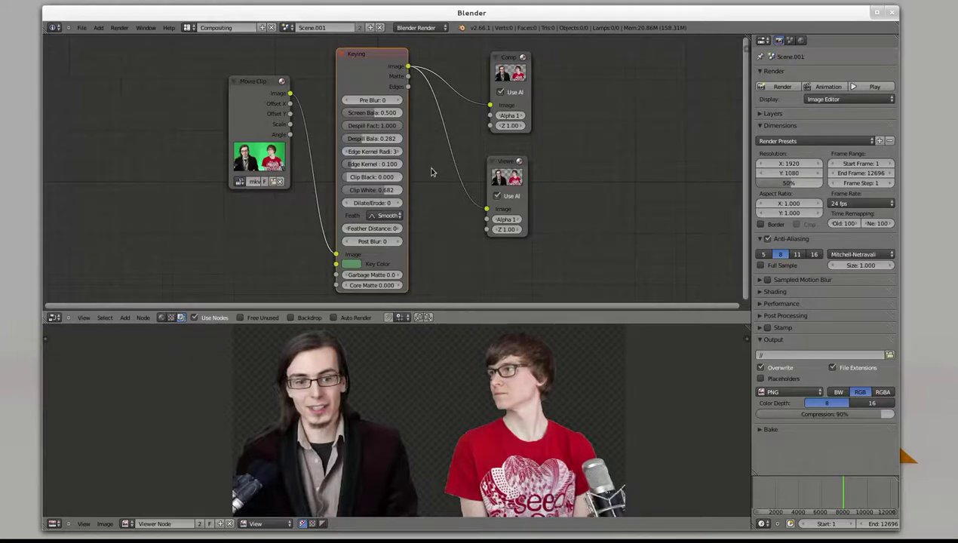
pyautogui.moveTo(432, 172); pyautogui.dragTo(440, 171, button='middle')
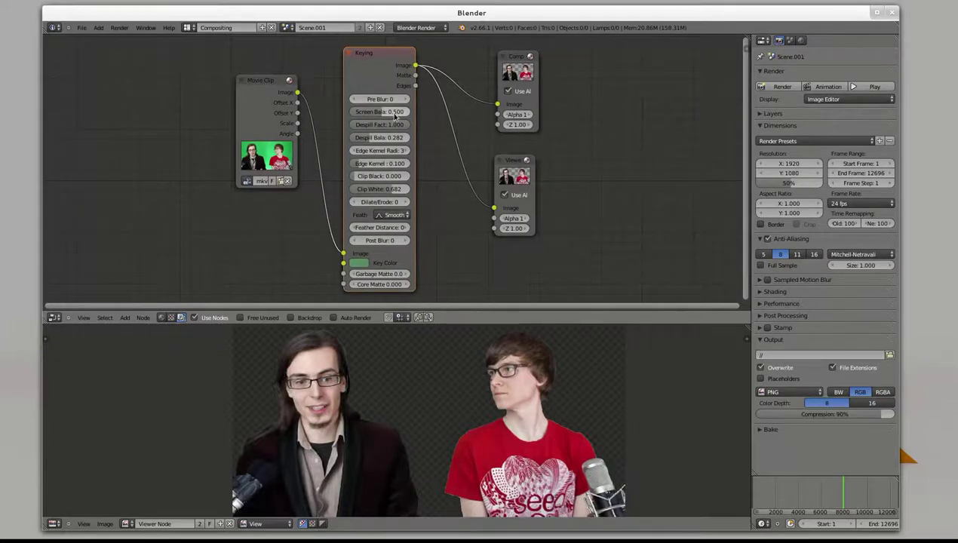
pyautogui.moveTo(415, 76); pyautogui.dragTo(494, 208)
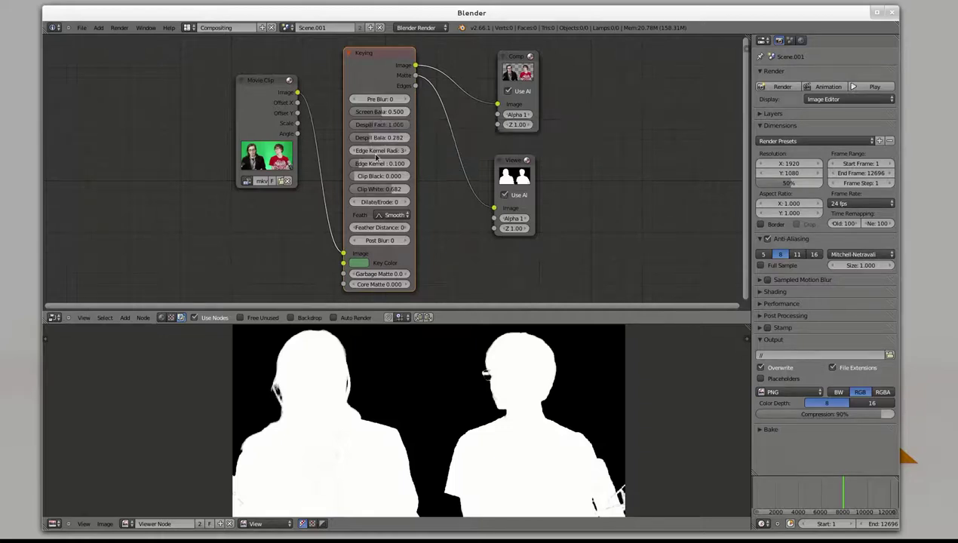
# - Reset Clip White to 1.000 and tune the Keying node's Screen Balance to 0.664
pyautogui.moveTo(363, 192); pyautogui.dragTo(407, 192)
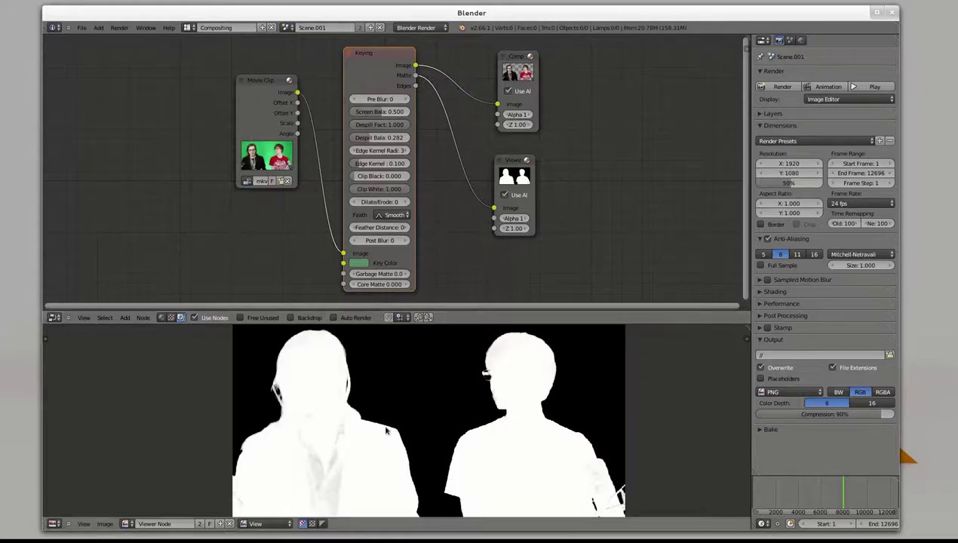
pyautogui.scroll(3, 385, 420)
pyautogui.moveTo(386, 420); pyautogui.dragTo(411, 408, button='middle')
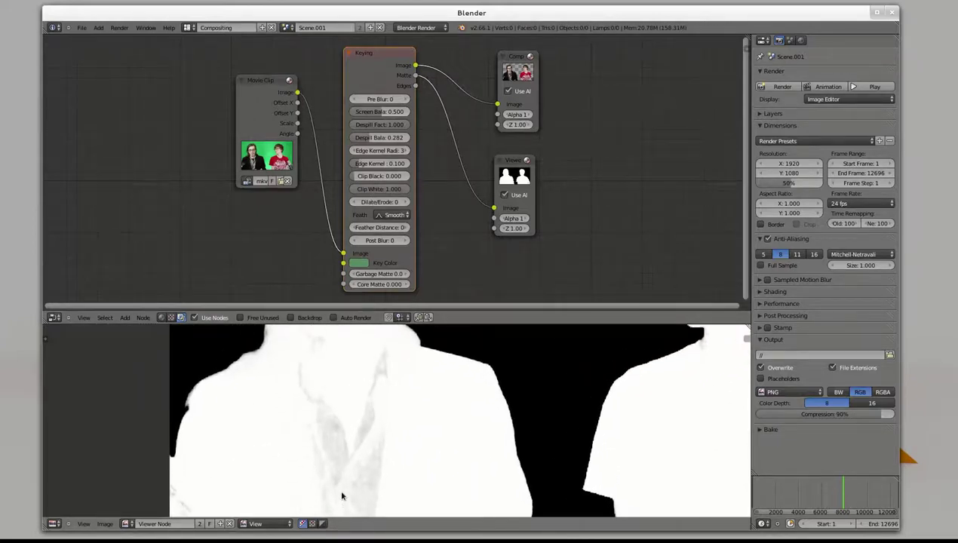
pyautogui.moveTo(374, 113); pyautogui.dragTo(403, 113)
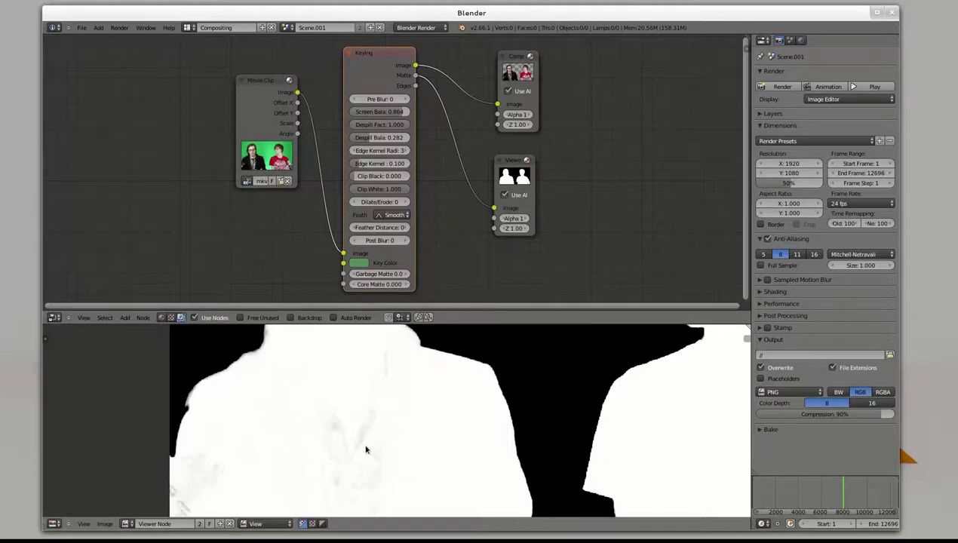
pyautogui.scroll(-1, 355, 448)
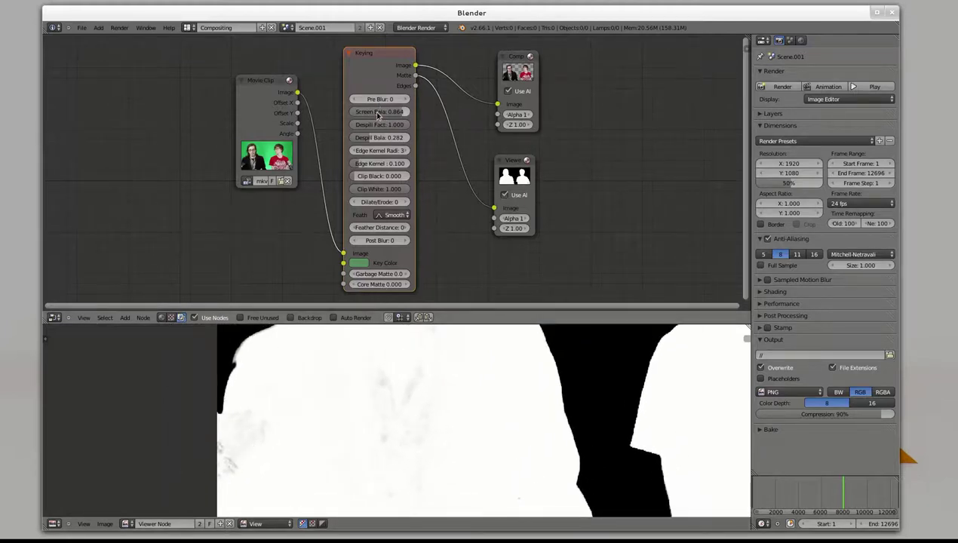
pyautogui.moveTo(378, 112)
pyautogui.mouseDown()
pyautogui.moveTo(354, 114)
pyautogui.moveTo(405, 113)
pyautogui.mouseUp()
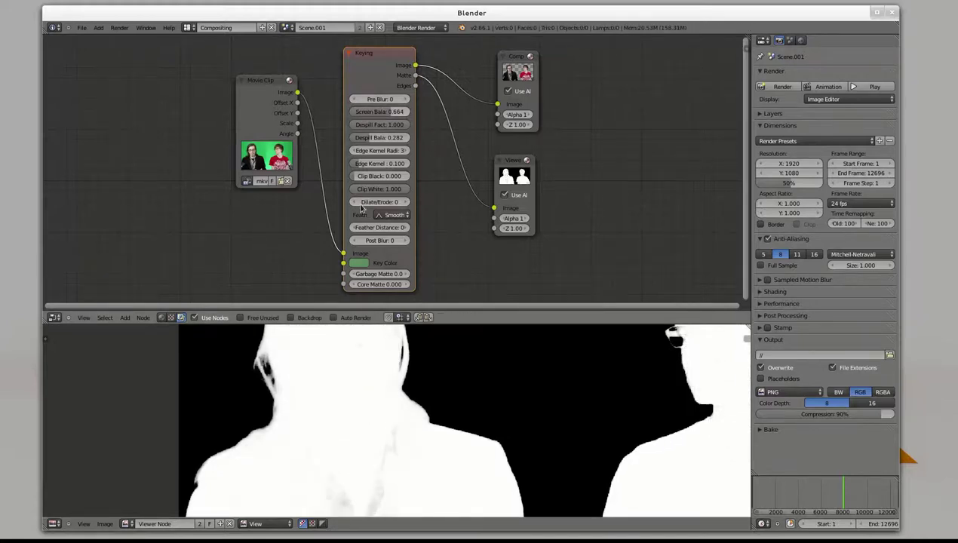
pyautogui.moveTo(362, 472); pyautogui.dragTo(368, 381, button='middle')
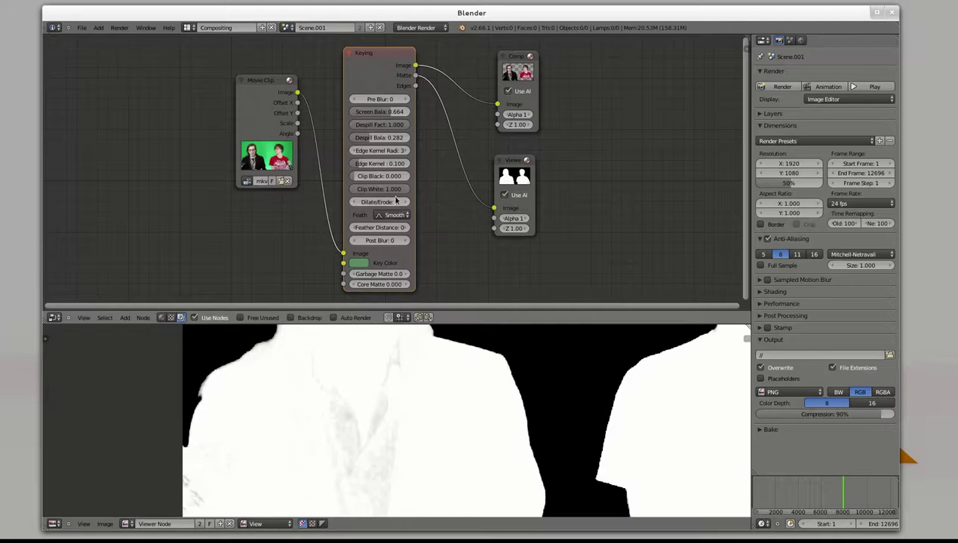
# - Pull Clip White down to 0.773 to clear the grey patches from the matte
pyautogui.moveTo(398, 189); pyautogui.dragTo(398, 192)
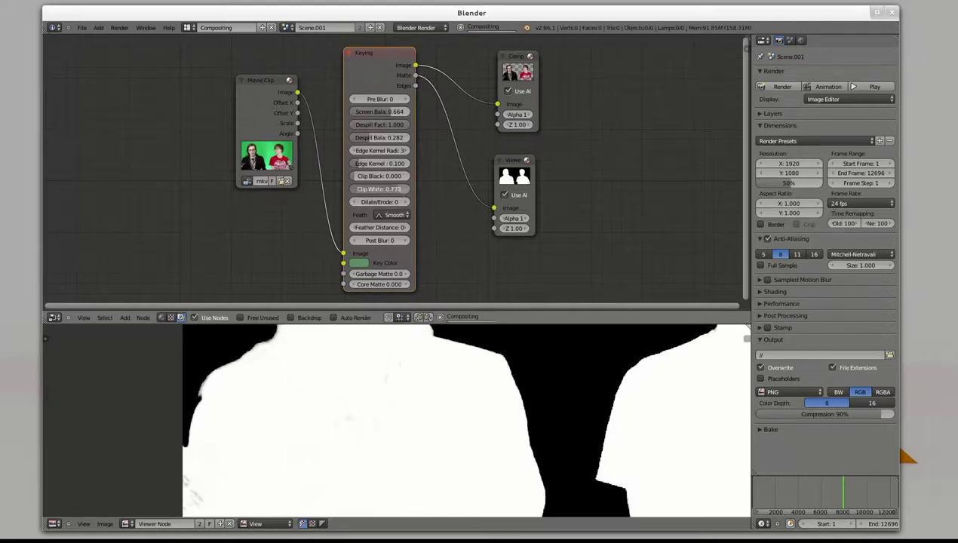
pyautogui.press('Home')
pyautogui.moveTo(462, 410); pyautogui.dragTo(416, 430, button='middle')
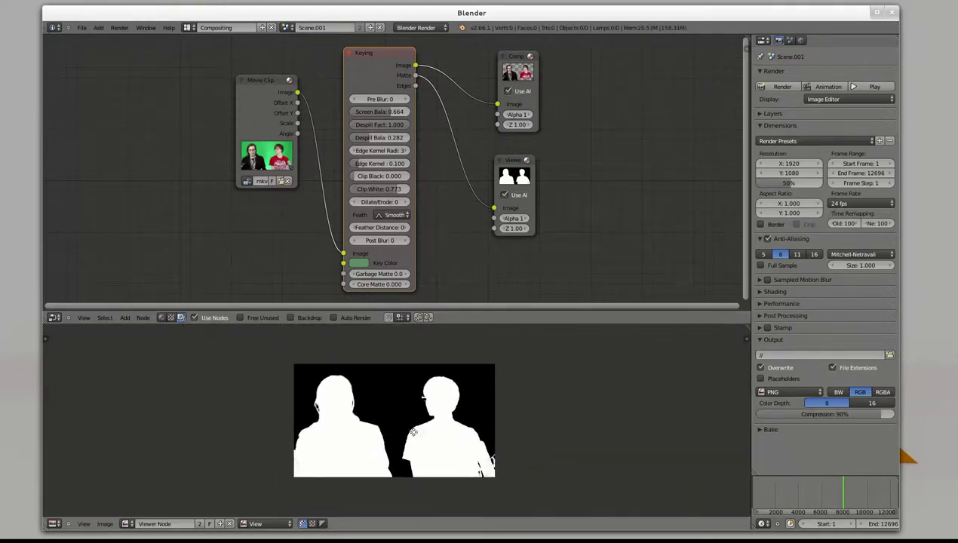
pyautogui.scroll(1, 416, 431)
# - Link the Keying node's Image output to the Viewer and zoom the backdrop onto the presenters
pyautogui.moveTo(480, 200); pyautogui.dragTo(494, 208)
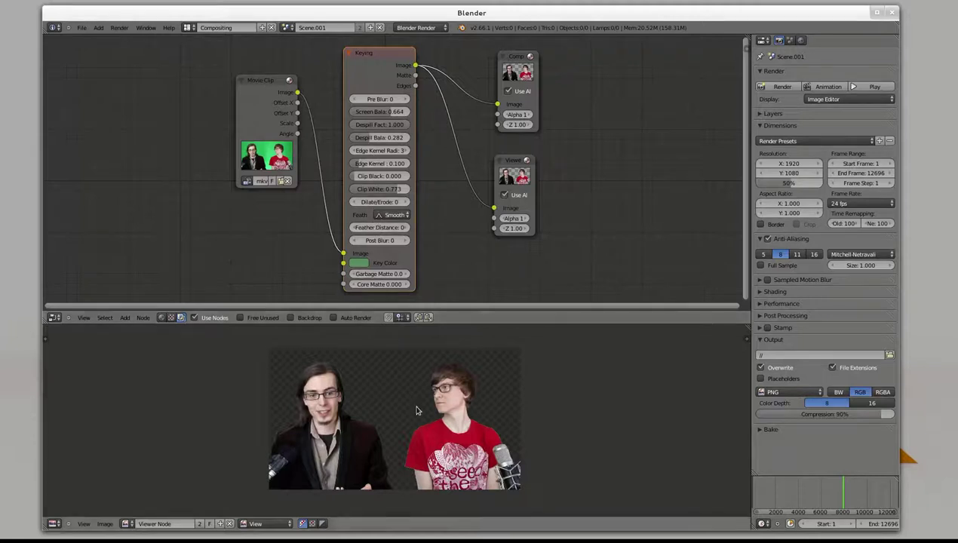
pyautogui.scroll(4, 417, 406)
pyautogui.scroll(1, 407, 402)
pyautogui.scroll(2, 378, 457)
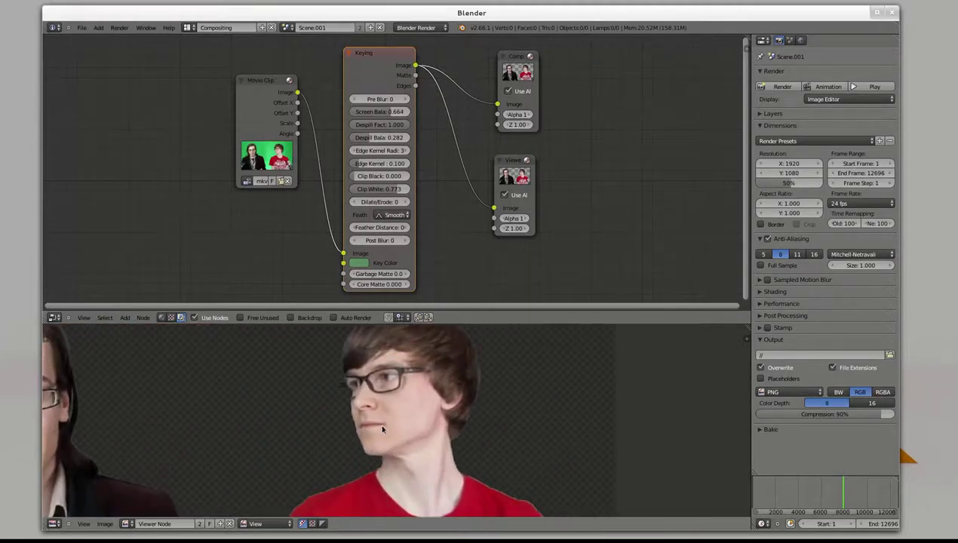
pyautogui.moveTo(377, 419); pyautogui.dragTo(349, 397, button='middle')
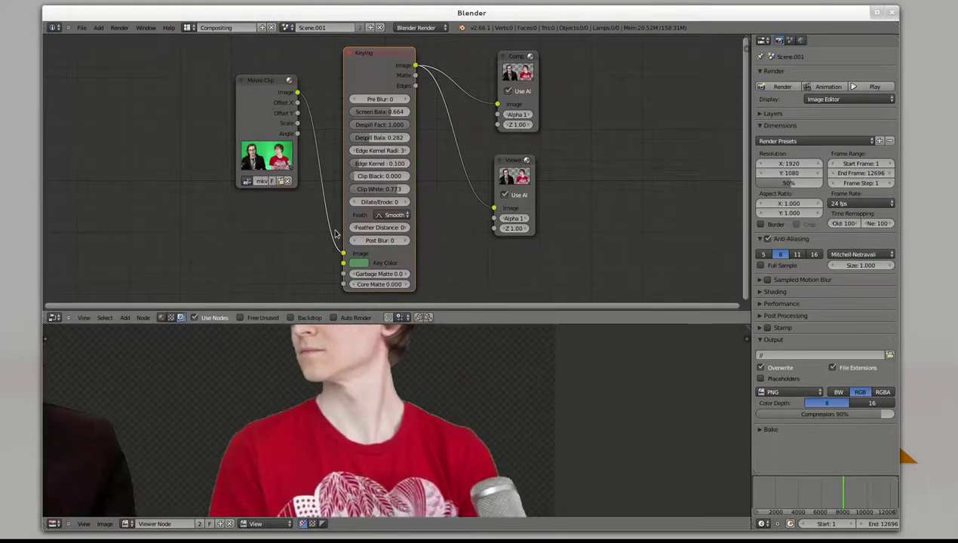
pyautogui.click(405, 206)
pyautogui.click(406, 205)
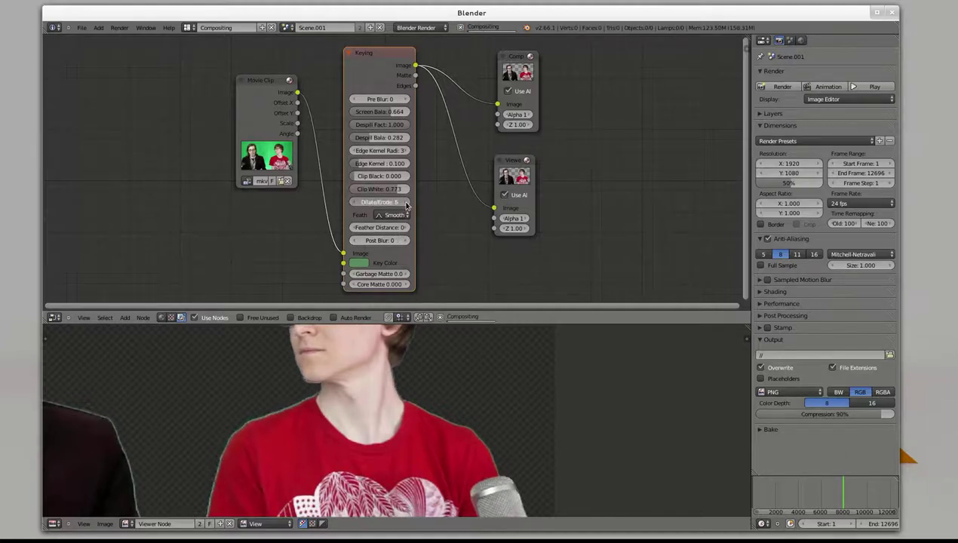
pyautogui.moveTo(381, 202); pyautogui.dragTo(407, 203)
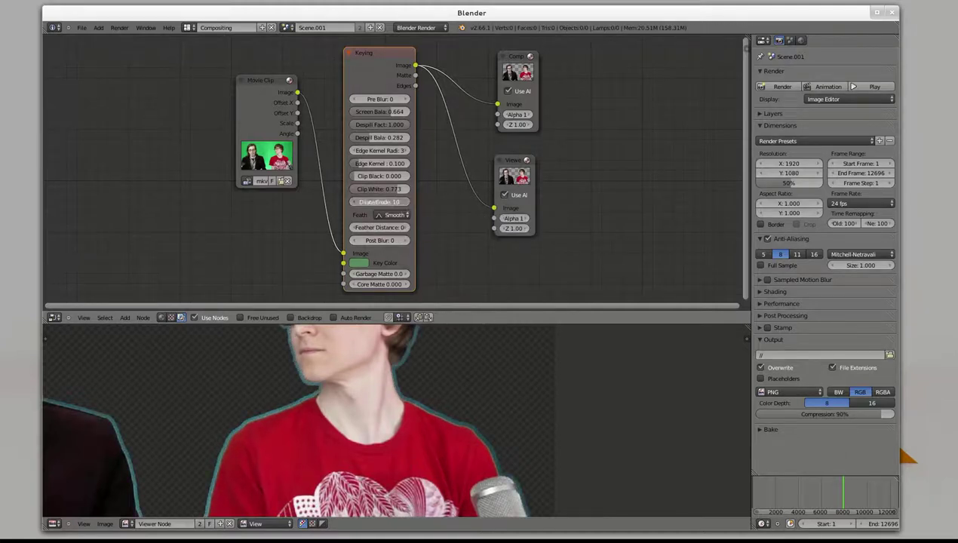
pyautogui.moveTo(387, 338); pyautogui.dragTo(452, 423, button='middle')
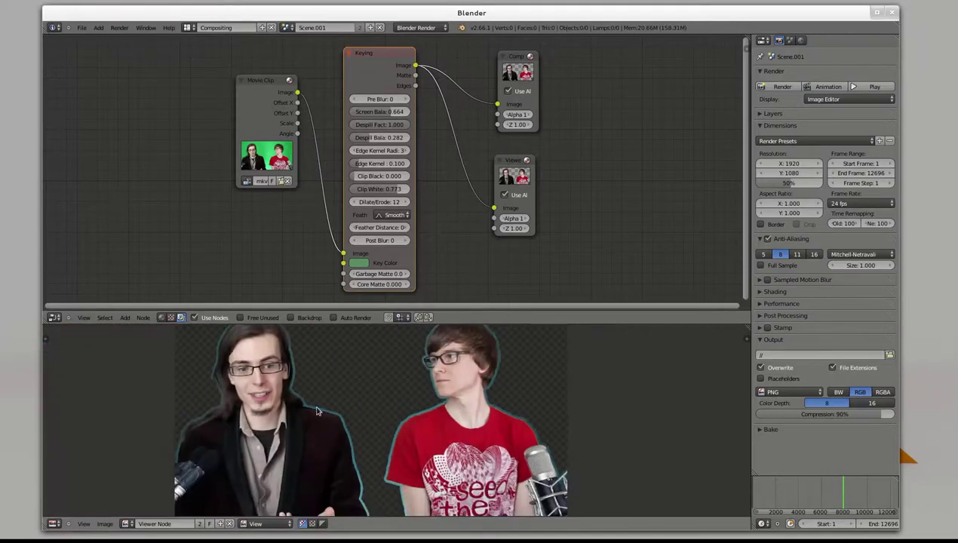
pyautogui.scroll(-2, 303, 454)
pyautogui.moveTo(303, 454); pyautogui.dragTo(253, 451, button='middle')
pyautogui.scroll(2, 327, 434)
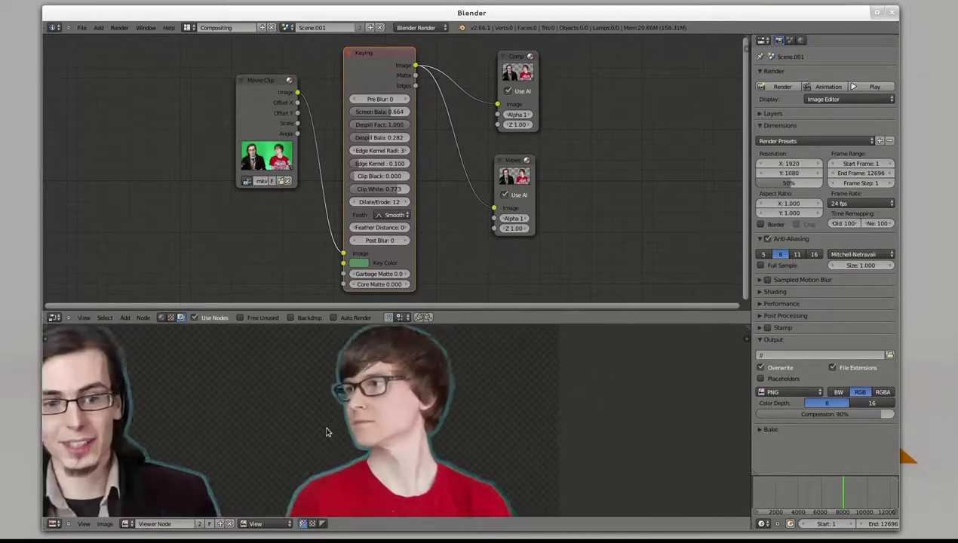
pyautogui.scroll(2, 349, 434)
pyautogui.moveTo(358, 482); pyautogui.dragTo(293, 456, button='middle')
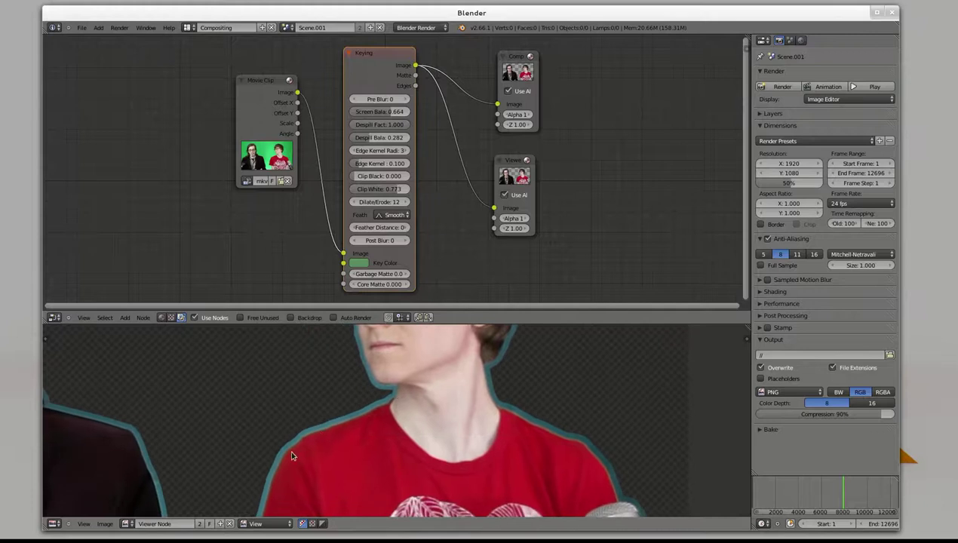
pyautogui.click(351, 203)
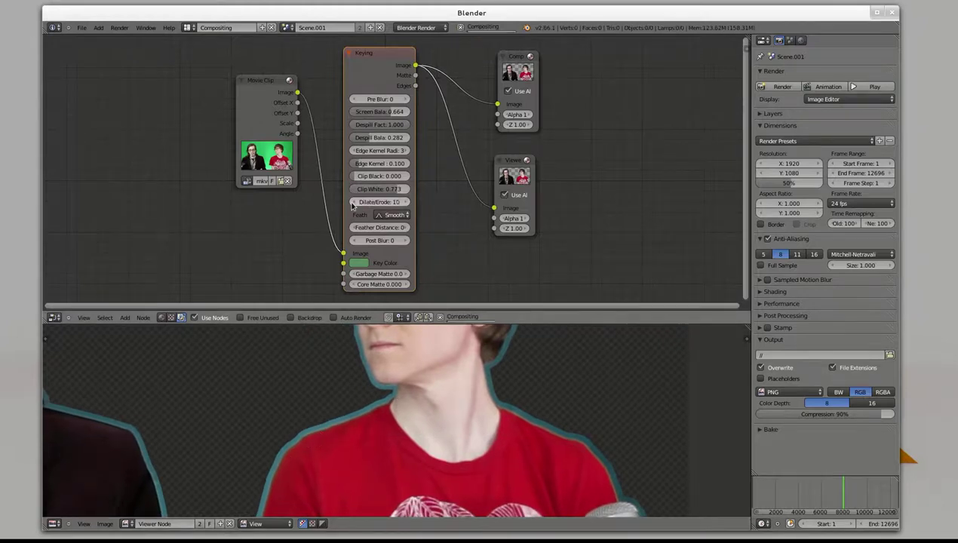
pyautogui.click(352, 204)
pyautogui.click(352, 203)
pyautogui.click(352, 203)
pyautogui.click(352, 203)
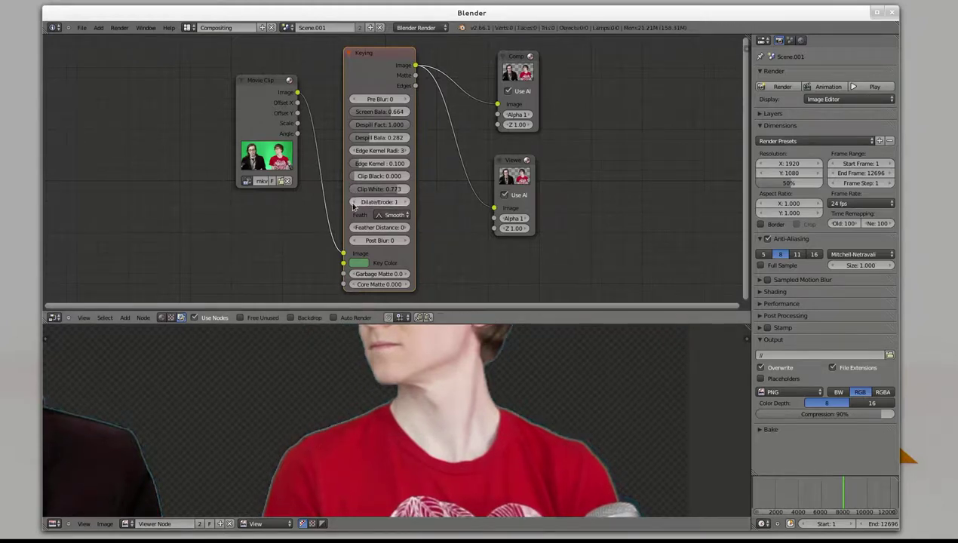
pyautogui.click(352, 204)
pyautogui.click(352, 203)
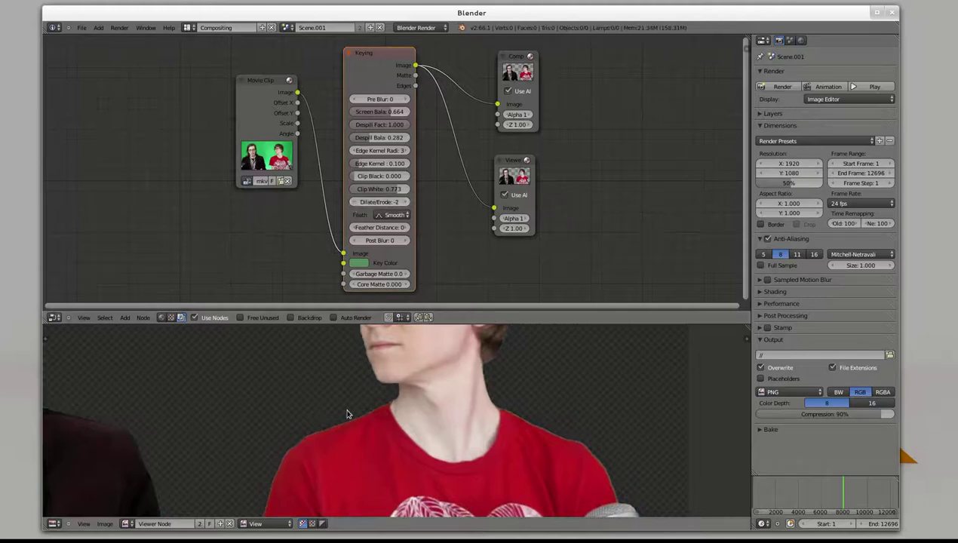
pyautogui.scroll(2, 340, 457)
pyautogui.scroll(1, 413, 428)
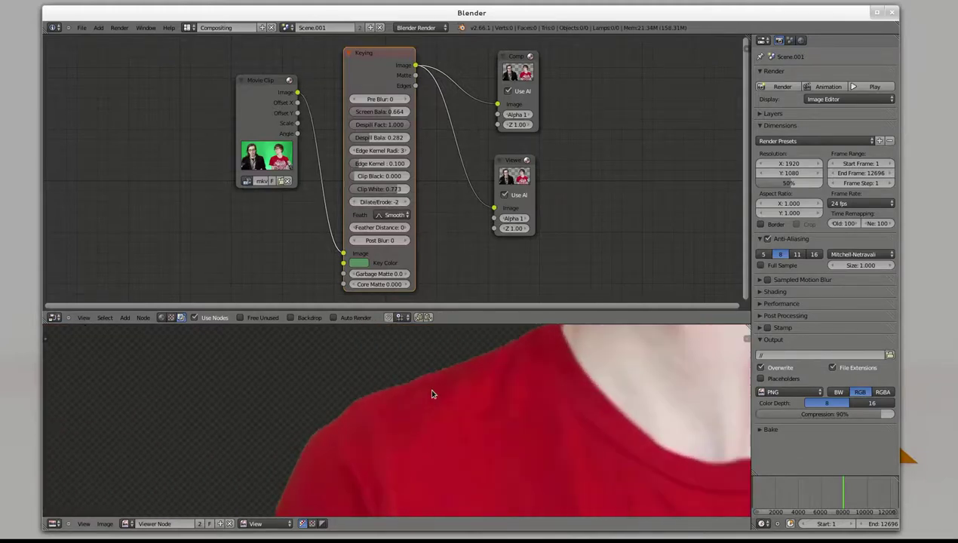
pyautogui.click(352, 202)
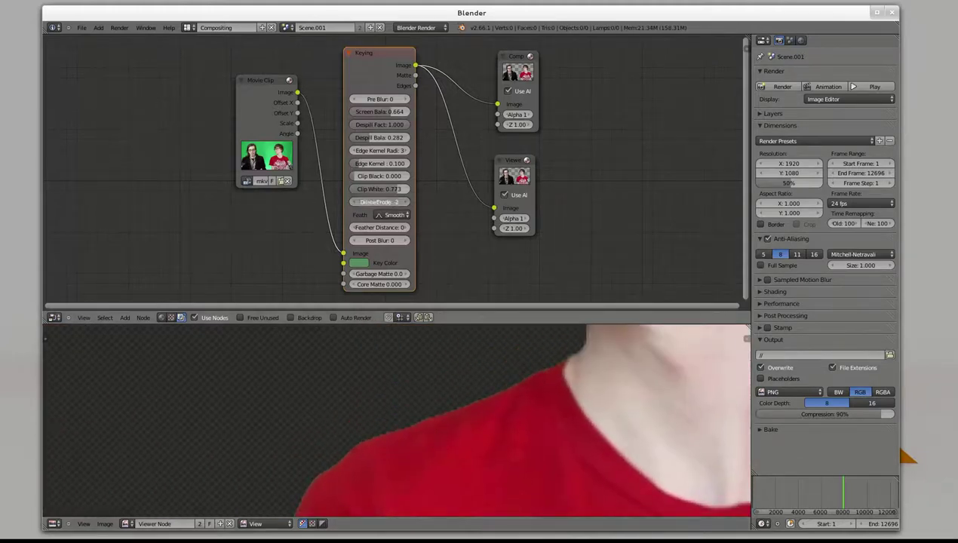
pyautogui.moveTo(598, 418); pyautogui.dragTo(395, 454, button='middle')
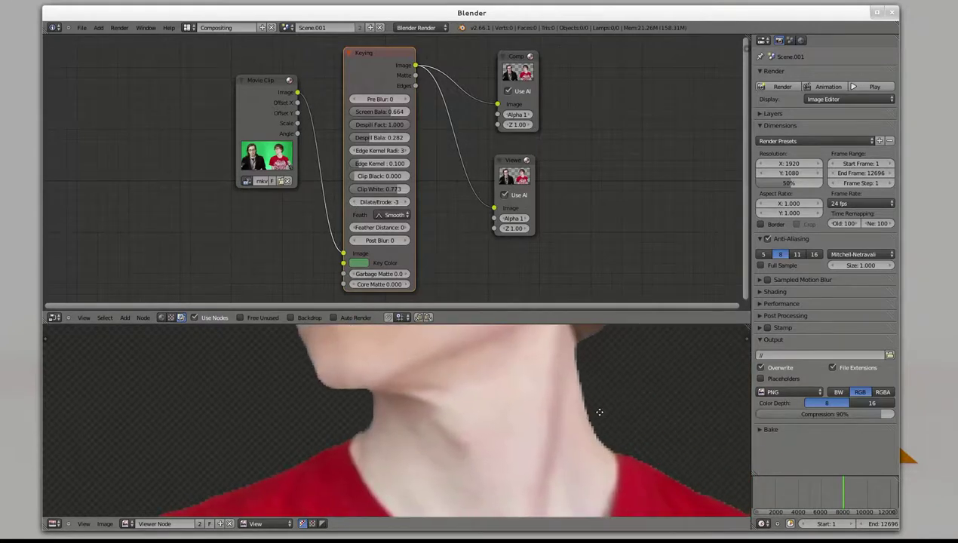
pyautogui.moveTo(603, 413); pyautogui.dragTo(597, 249, button='middle')
pyautogui.moveTo(267, 423)
pyautogui.mouseDown(button='middle')
pyautogui.moveTo(308, 464)
pyautogui.moveTo(554, 361)
pyautogui.moveTo(430, 428)
pyautogui.moveTo(407, 452)
pyautogui.mouseUp(button='middle')
pyautogui.click(405, 204)
pyautogui.click(405, 204)
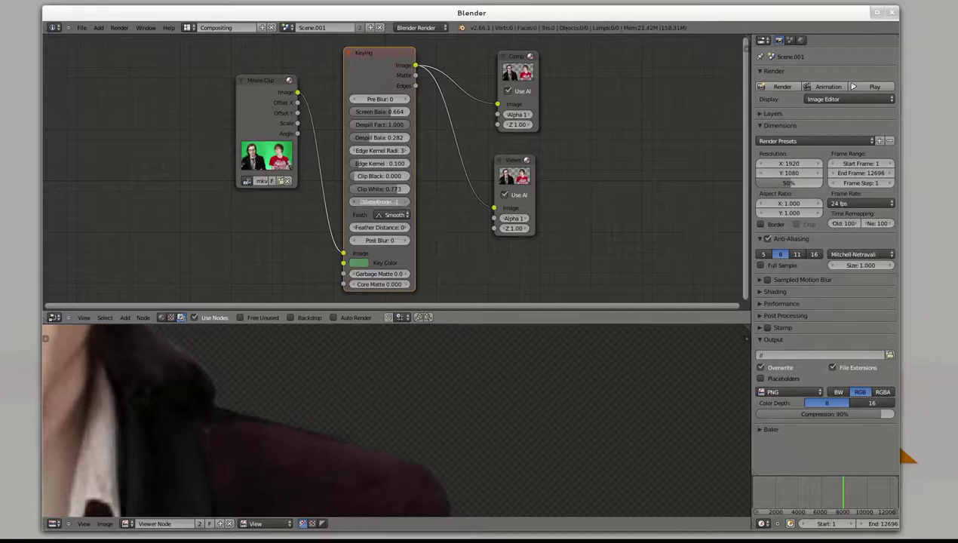
pyautogui.click(405, 204)
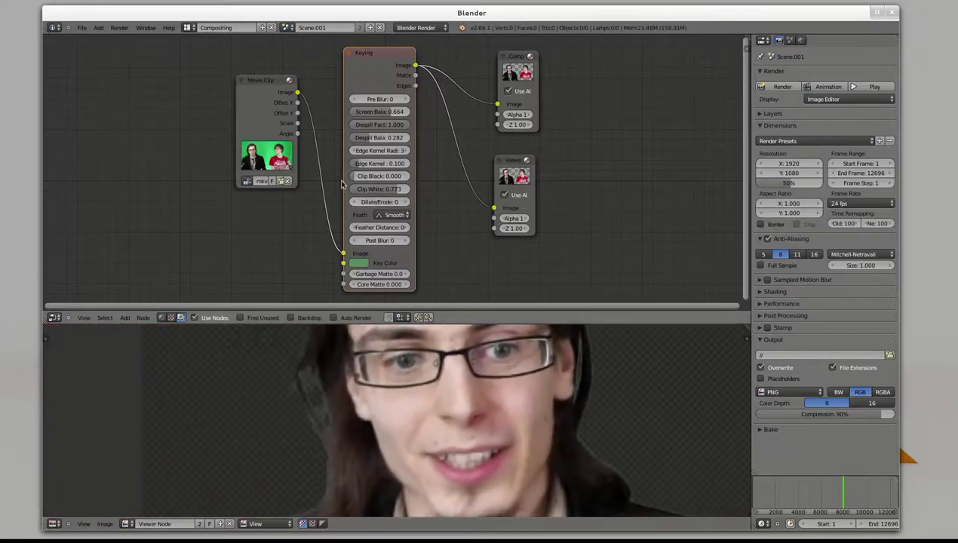
pyautogui.click(354, 203)
pyautogui.click(354, 203)
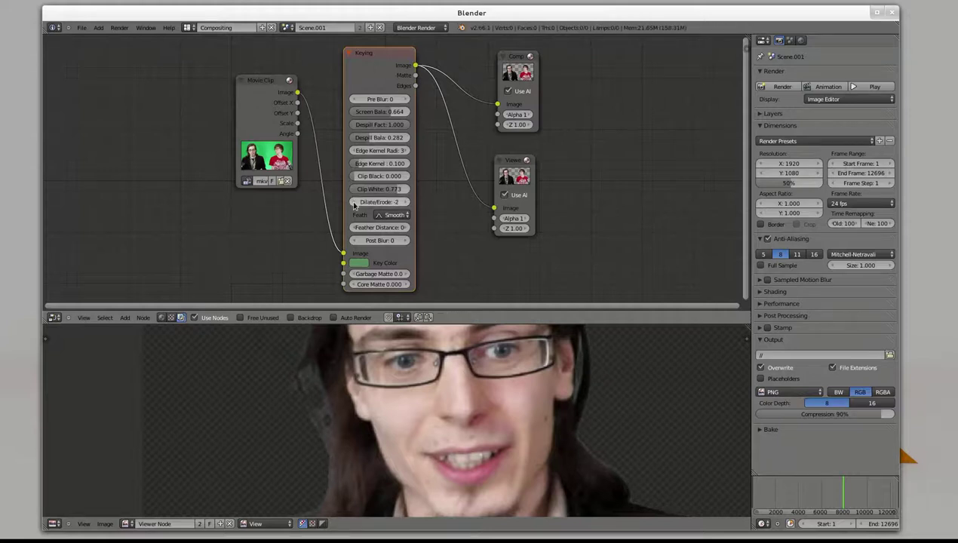
pyautogui.click(408, 203)
pyautogui.click(408, 203)
pyautogui.scroll(-2, 606, 420)
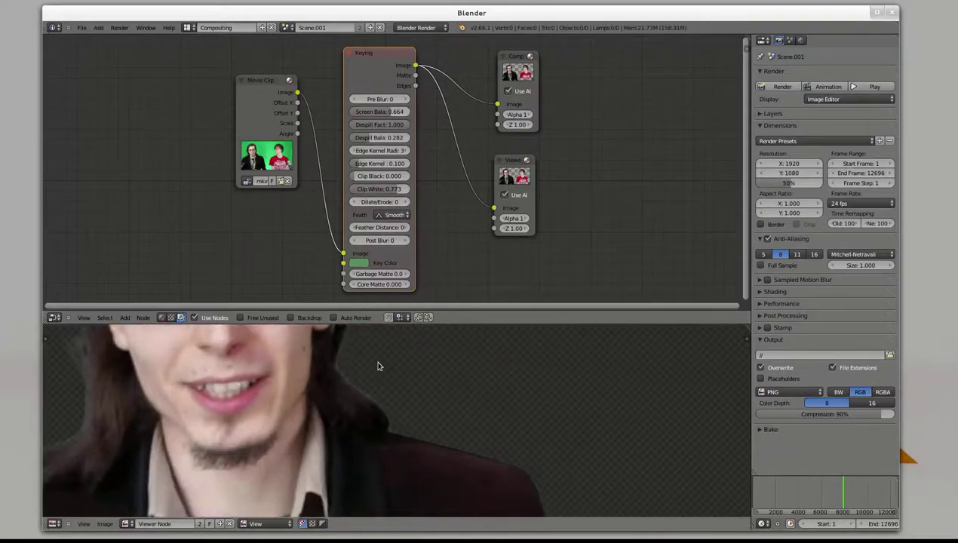
pyautogui.scroll(-2, 434, 390)
pyautogui.moveTo(434, 390)
pyautogui.mouseDown(button='middle')
pyautogui.moveTo(325, 385)
pyautogui.moveTo(344, 376)
pyautogui.mouseUp(button='middle')
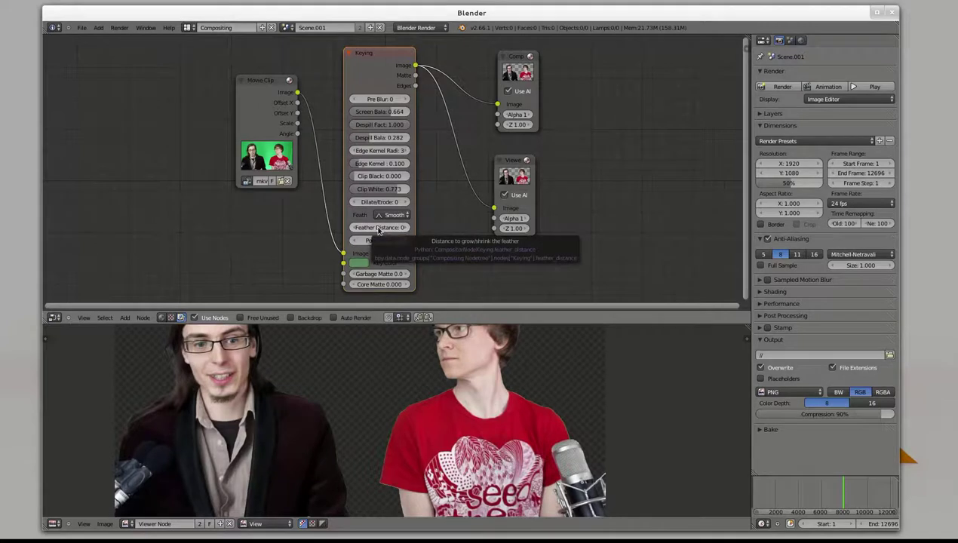
pyautogui.scroll(4, 464, 449)
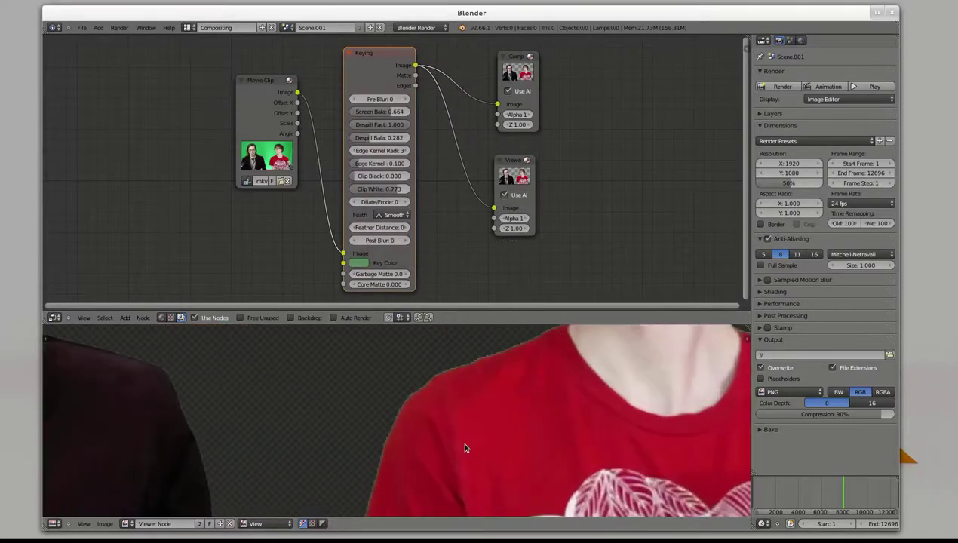
pyautogui.moveTo(502, 398)
pyautogui.mouseDown(button='middle')
pyautogui.moveTo(493, 416)
pyautogui.moveTo(610, 407)
pyautogui.moveTo(623, 417)
pyautogui.mouseUp(button='middle')
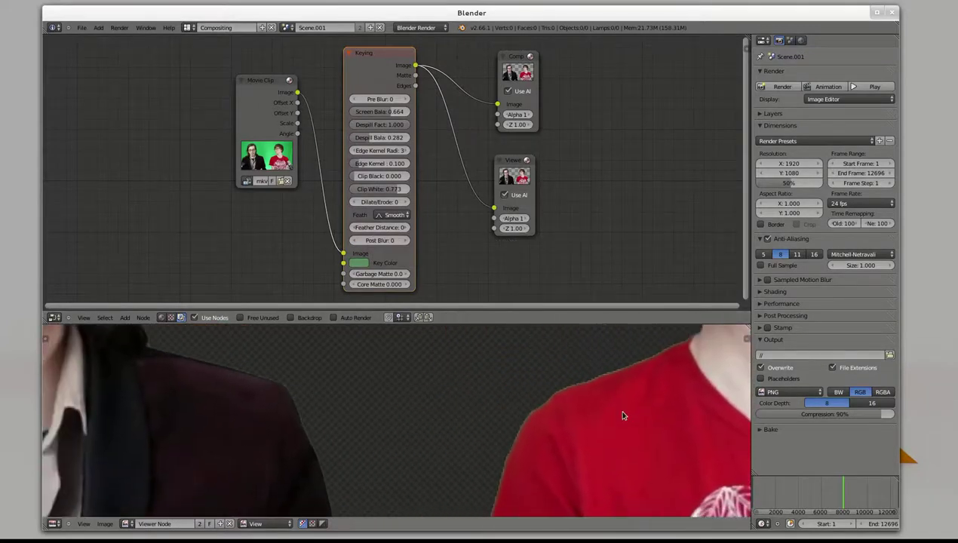
pyautogui.moveTo(477, 450)
pyautogui.mouseDown(button='middle')
pyautogui.moveTo(381, 435)
pyautogui.moveTo(392, 394)
pyautogui.moveTo(399, 409)
pyautogui.mouseUp(button='middle')
pyautogui.scroll(2, 381, 434)
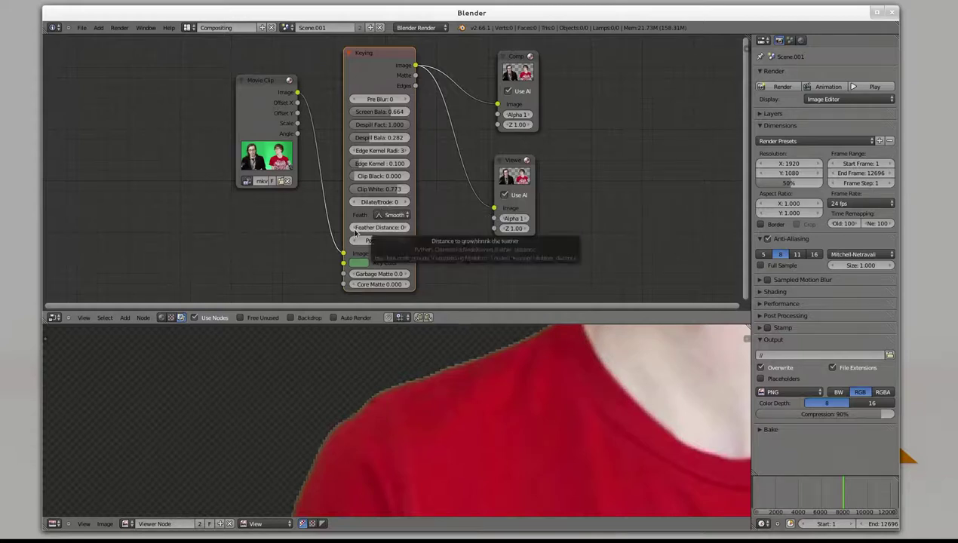
pyautogui.moveTo(356, 233)
pyautogui.mouseDown()
pyautogui.moveTo(317, 233)
pyautogui.moveTo(336, 234)
pyautogui.mouseUp()
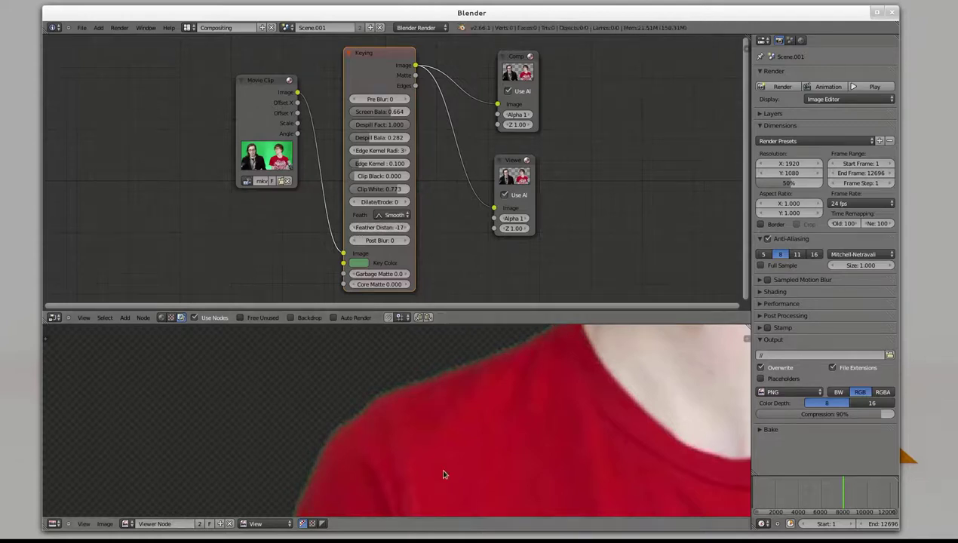
pyautogui.moveTo(379, 227)
pyautogui.mouseDown()
pyautogui.moveTo(411, 227)
pyautogui.moveTo(385, 261)
pyautogui.mouseUp()
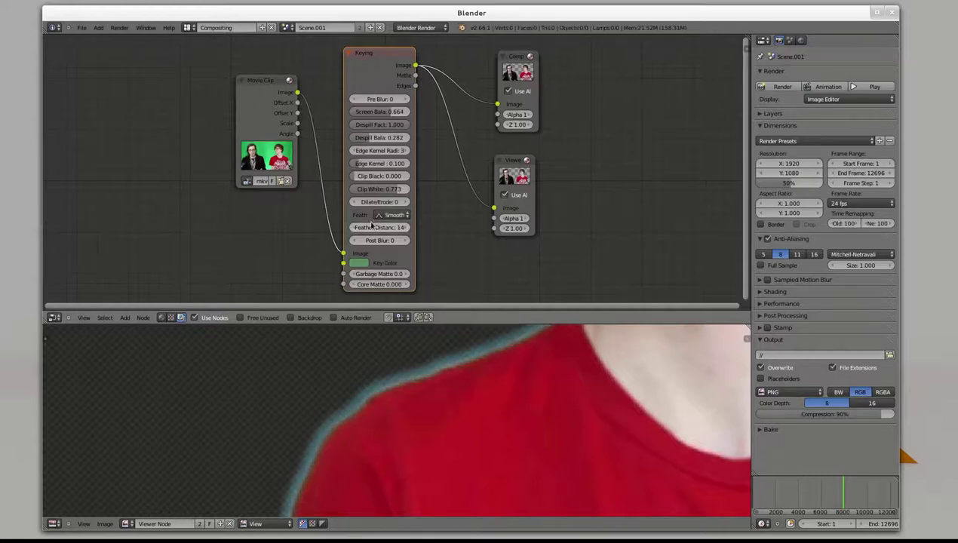
pyautogui.moveTo(371, 224); pyautogui.dragTo(408, 227)
pyautogui.scroll(-2, 452, 403)
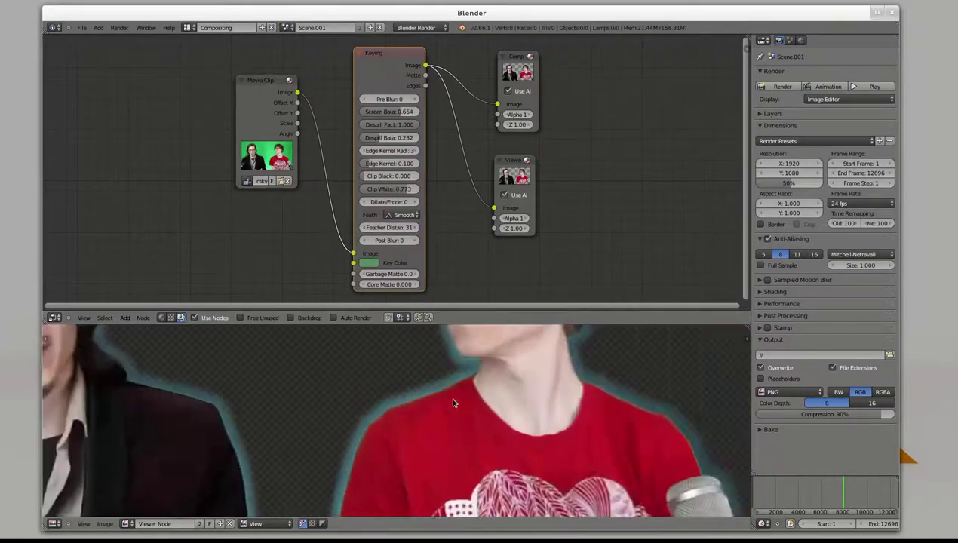
pyautogui.scroll(-3, 453, 404)
pyautogui.scroll(2, 458, 392)
pyautogui.scroll(1, 519, 406)
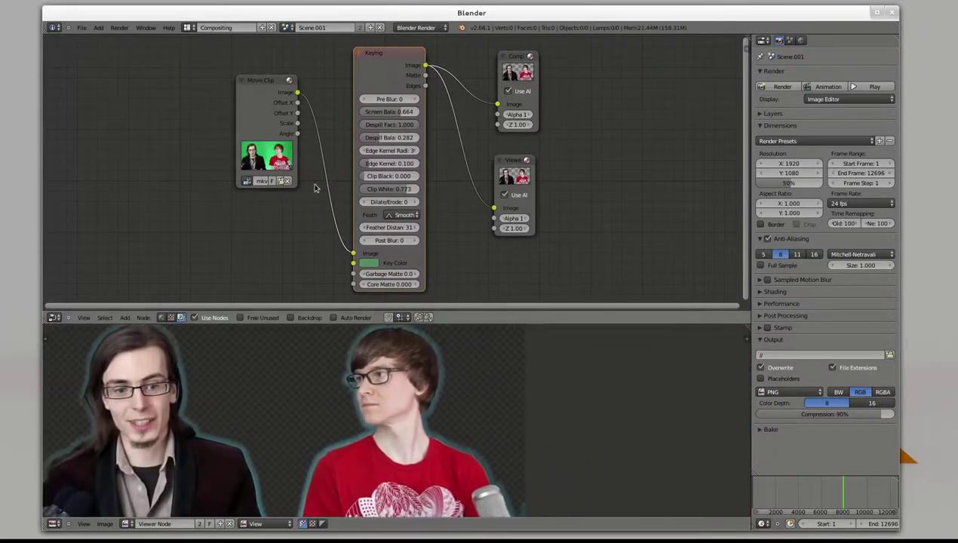
pyautogui.click(389, 229)
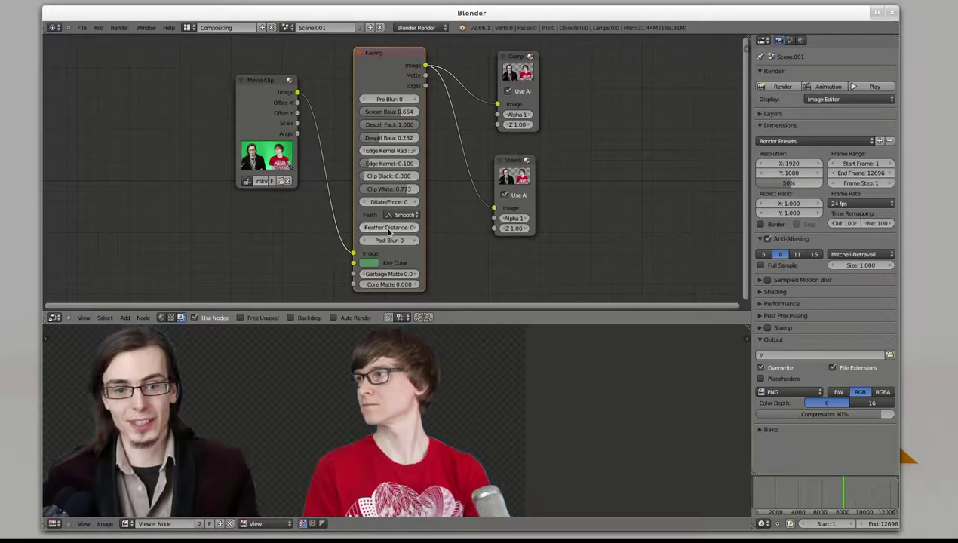
# - Keep Feather Distance at 0 with Smooth falloff, then move Composite right and Viewer below it
pyautogui.press('Return')
pyautogui.click(400, 216)
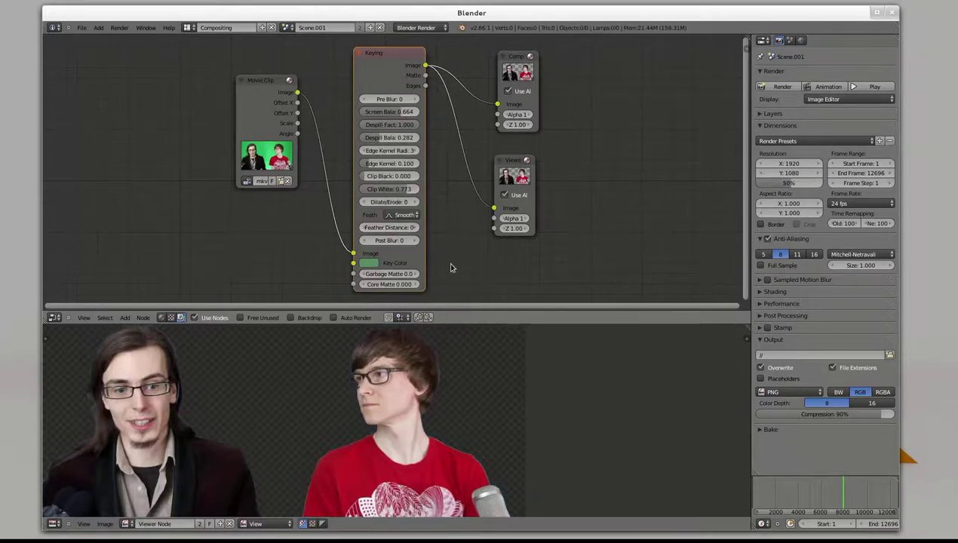
pyautogui.moveTo(451, 268); pyautogui.dragTo(454, 254, button='middle')
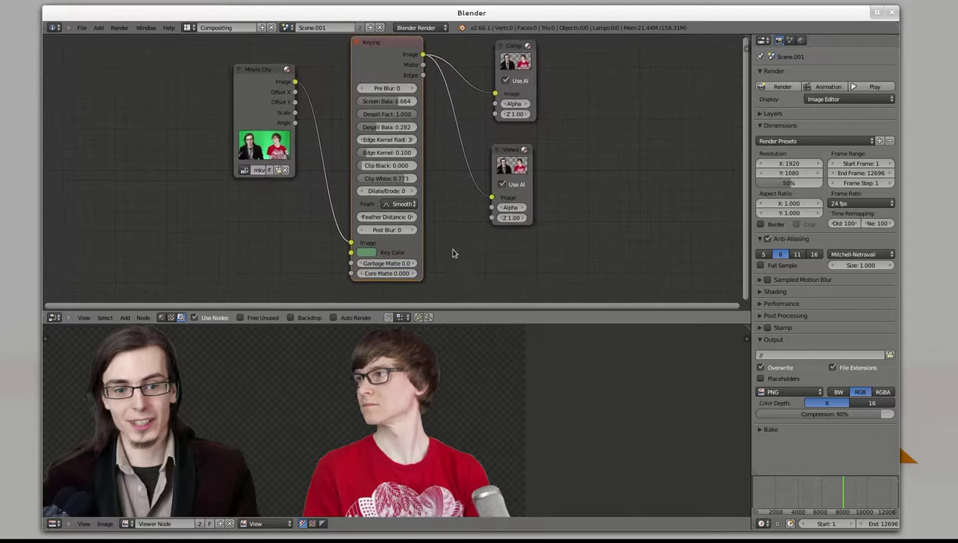
pyautogui.moveTo(451, 255); pyautogui.dragTo(417, 249, button='middle')
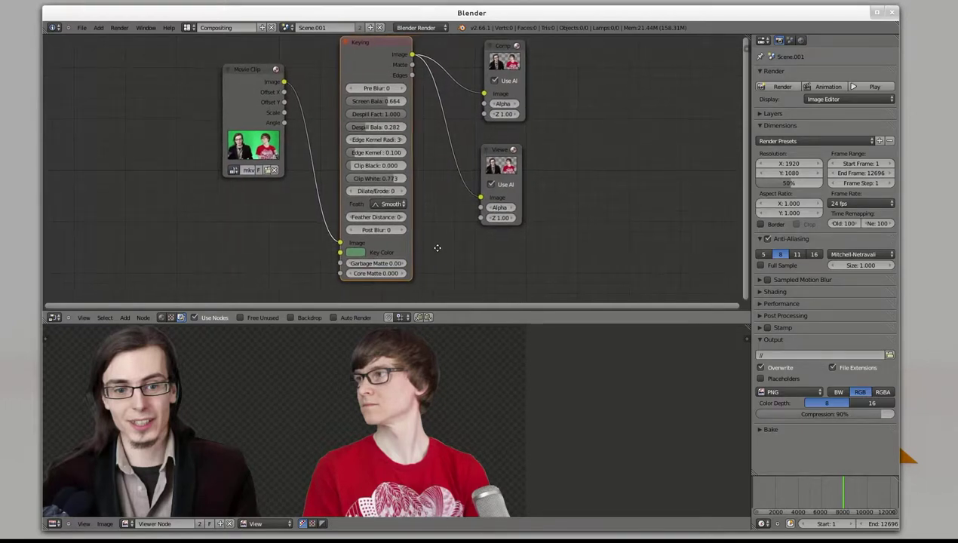
pyautogui.moveTo(488, 50); pyautogui.dragTo(581, 55)
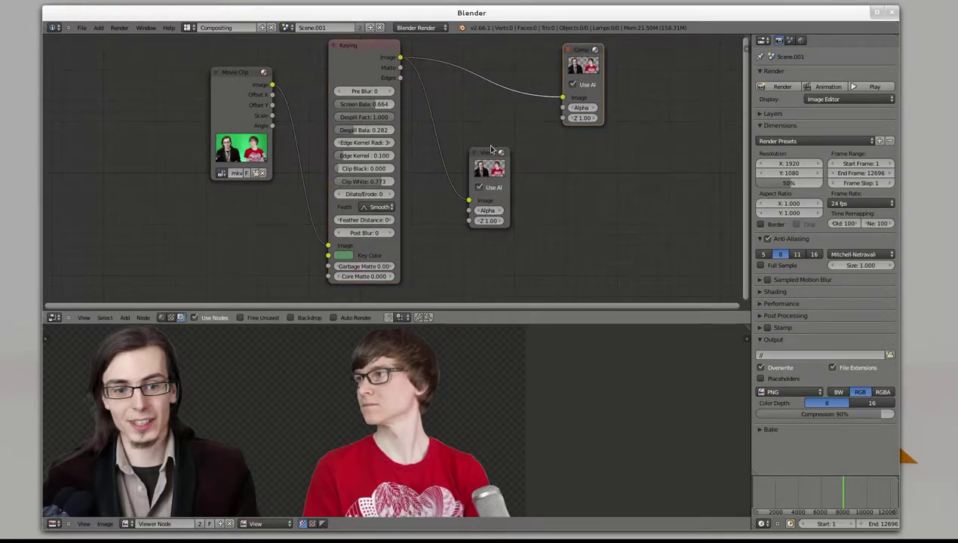
pyautogui.moveTo(491, 149); pyautogui.dragTo(597, 159)
pyautogui.scroll(-2, 483, 210)
# - Add an Image node loaded with the landscape PNG from Gnu Funzt/EP.005/images
pyautogui.scroll(-1, 453, 202)
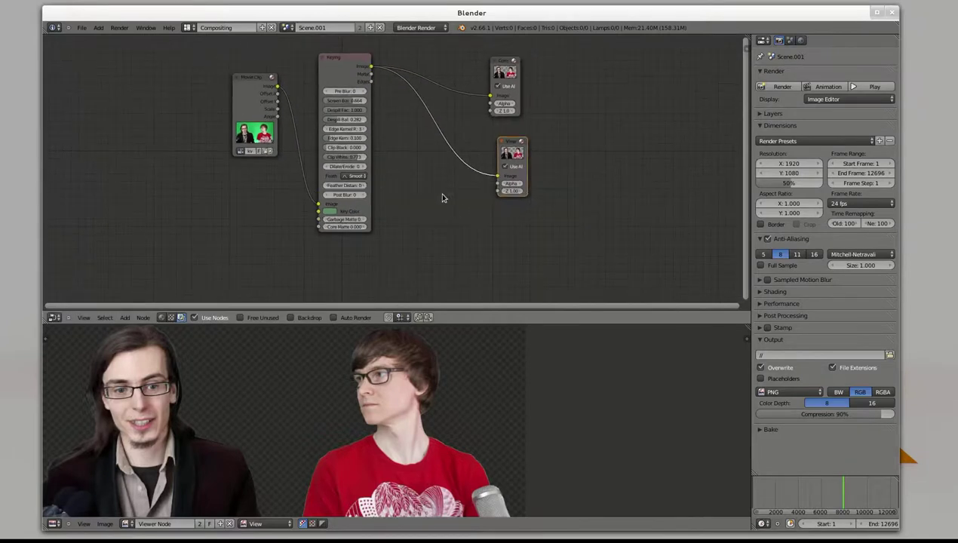
pyautogui.moveTo(443, 198); pyautogui.dragTo(440, 216, button='middle')
pyautogui.hotkey('shift', 'a')
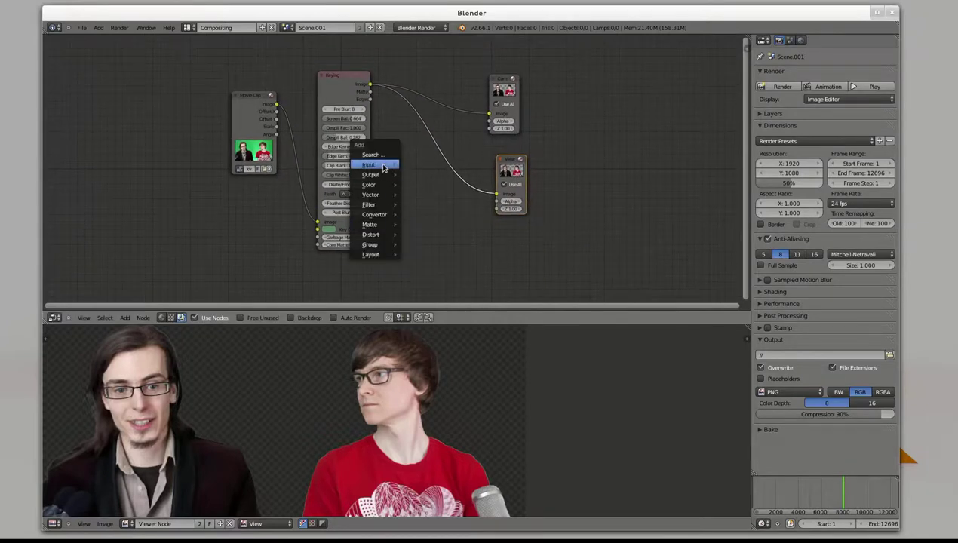
pyautogui.moveTo(374, 165)
pyautogui.click(442, 175)
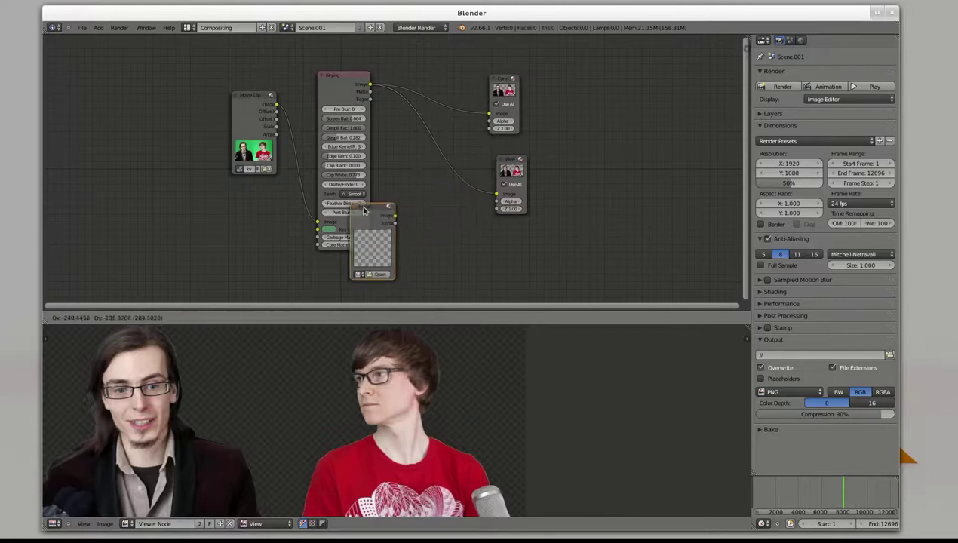
pyautogui.click(394, 189)
pyautogui.click(414, 252)
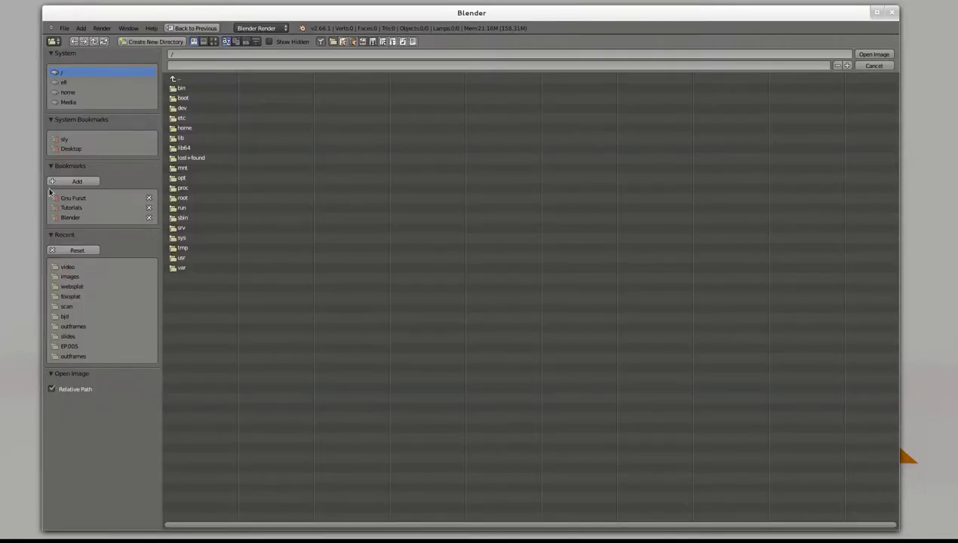
pyautogui.click(71, 199)
pyautogui.click(189, 128)
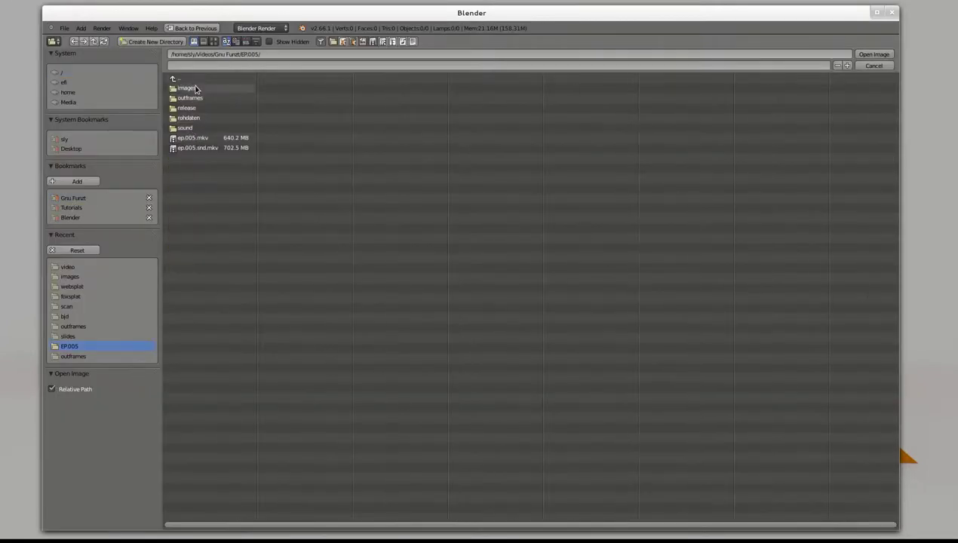
pyautogui.click(189, 88)
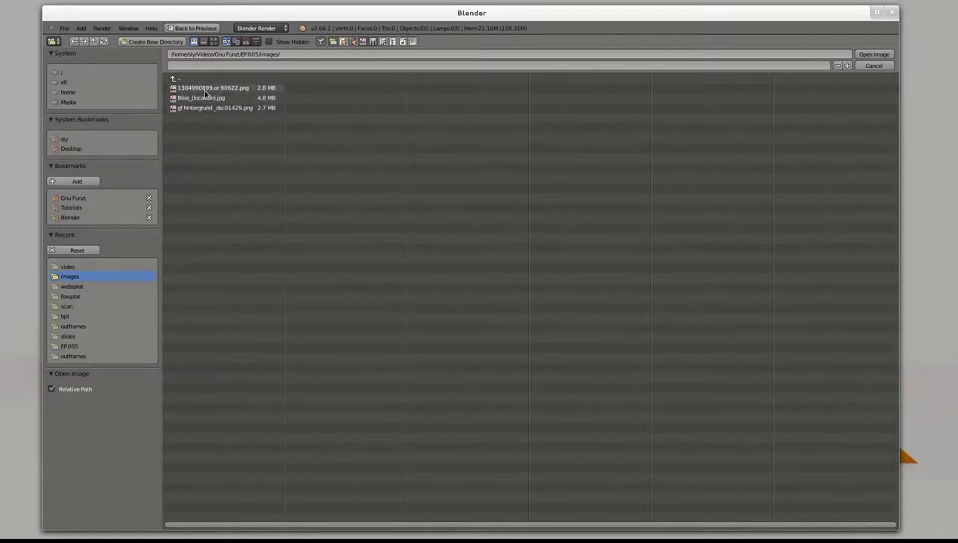
pyautogui.doubleClick(208, 88)
# - Space out the Viewer and Composite nodes, moving Composite further right
pyautogui.scroll(1, 286, 141)
pyautogui.scroll(1, 494, 264)
pyautogui.moveTo(495, 263)
pyautogui.mouseDown(button='middle')
pyautogui.moveTo(428, 229)
pyautogui.moveTo(438, 235)
pyautogui.mouseUp(button='middle')
pyautogui.scroll(1, 422, 240)
pyautogui.moveTo(500, 138); pyautogui.dragTo(562, 154)
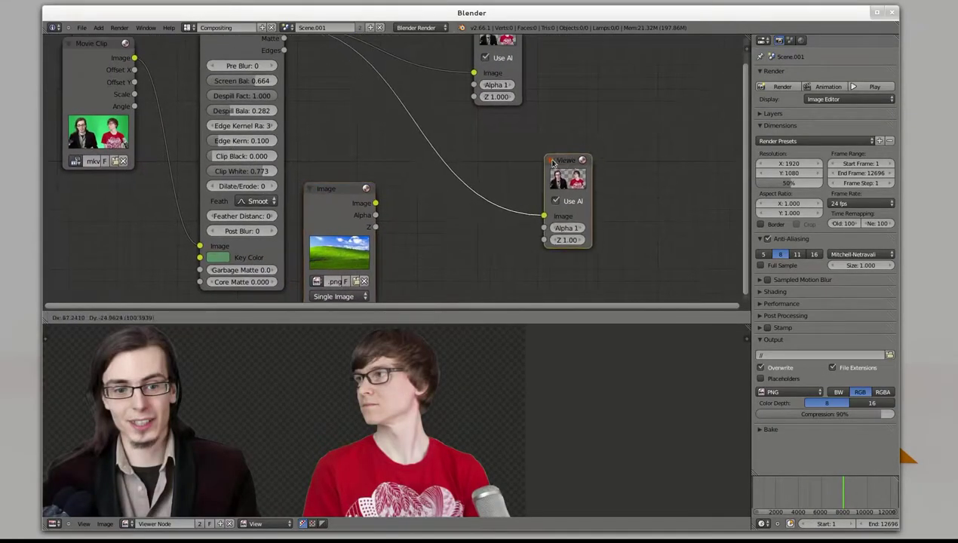
pyautogui.moveTo(538, 70); pyautogui.dragTo(475, 134, button='middle')
pyautogui.moveTo(449, 70); pyautogui.dragTo(546, 64)
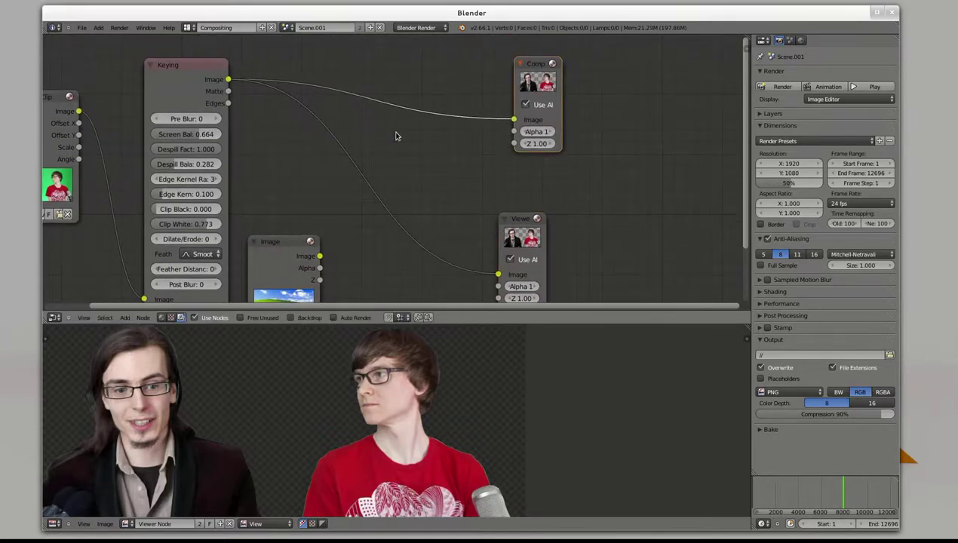
pyautogui.hotkey('shift', 'a')
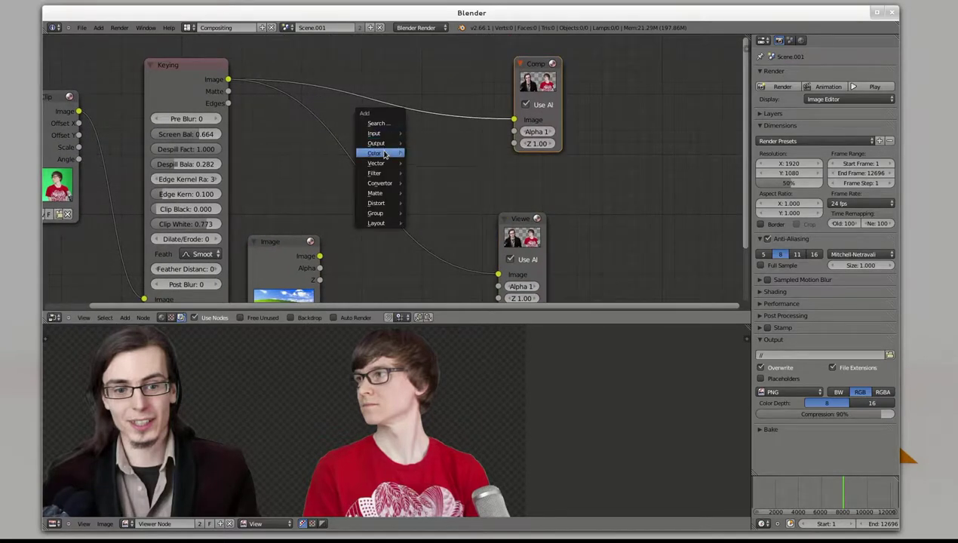
pyautogui.moveTo(376, 154)
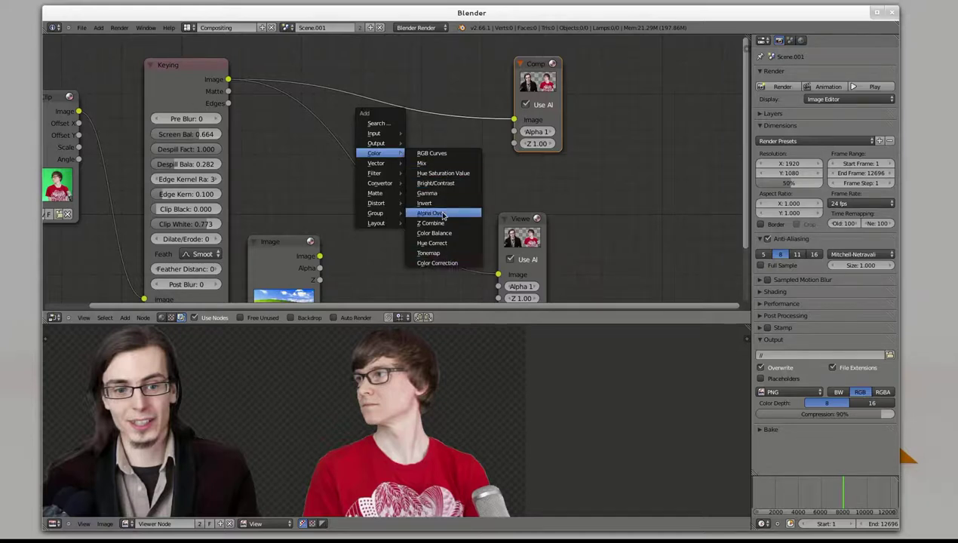
# - Insert an Alpha Over node on the Keying-to-Viewer link and feed the landscape image into it
pyautogui.click(434, 213)
pyautogui.click(378, 264)
pyautogui.moveTo(377, 264); pyautogui.dragTo(379, 212, button='middle')
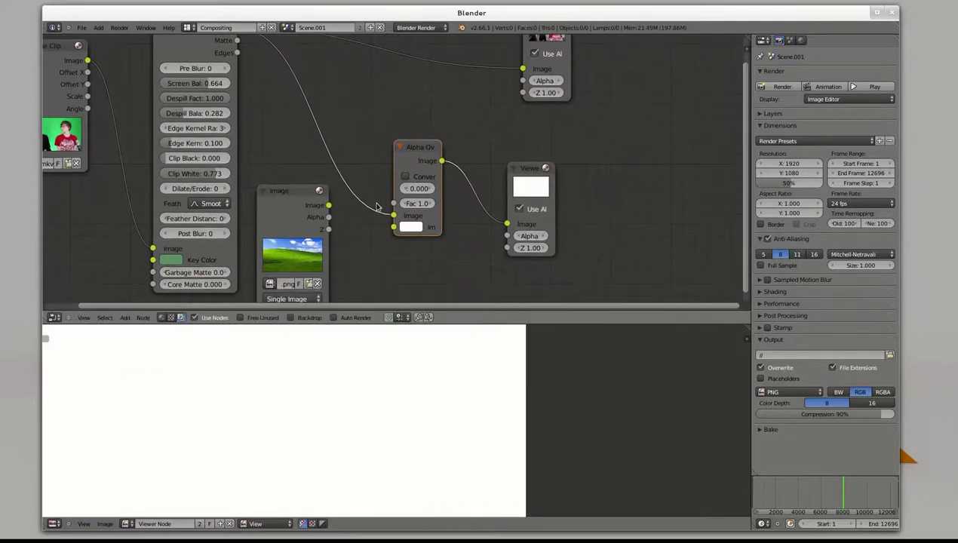
pyautogui.moveTo(329, 206); pyautogui.dragTo(391, 219)
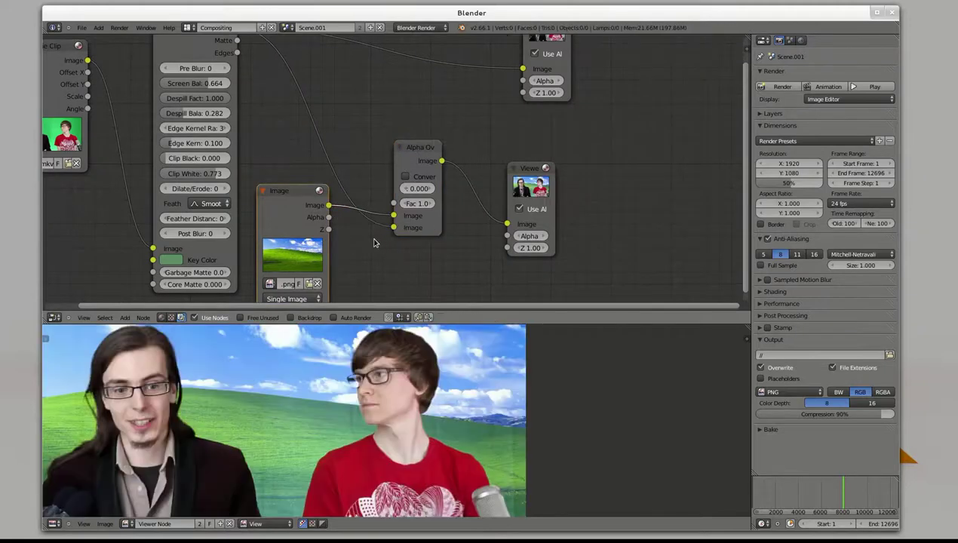
pyautogui.moveTo(456, 257); pyautogui.dragTo(446, 230, button='middle')
pyautogui.scroll(-2, 339, 423)
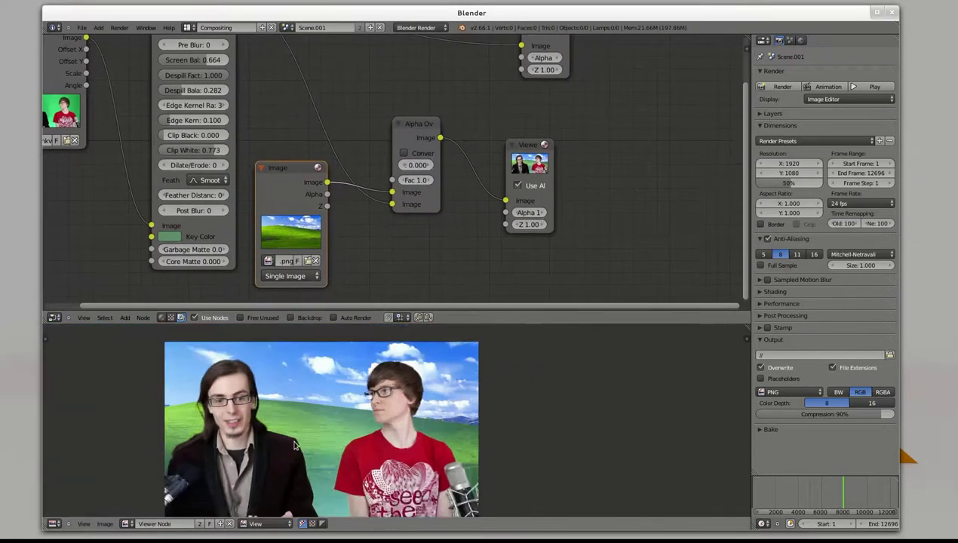
pyautogui.scroll(-1, 339, 423)
pyautogui.scroll(1, 339, 423)
pyautogui.moveTo(308, 429); pyautogui.dragTo(376, 414, button='middle')
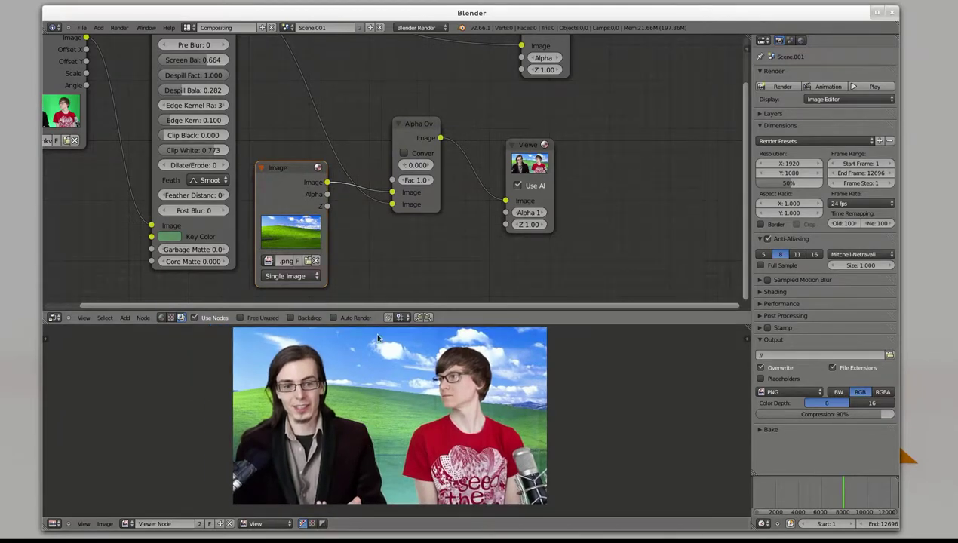
# - Pan the node graph, select the Keying node and zoom the backdrop to inspect the composite
pyautogui.moveTo(376, 216)
pyautogui.mouseDown(button='middle')
pyautogui.moveTo(403, 226)
pyautogui.moveTo(413, 256)
pyautogui.moveTo(423, 251)
pyautogui.mouseUp(button='middle')
pyautogui.scroll(-1, 403, 226)
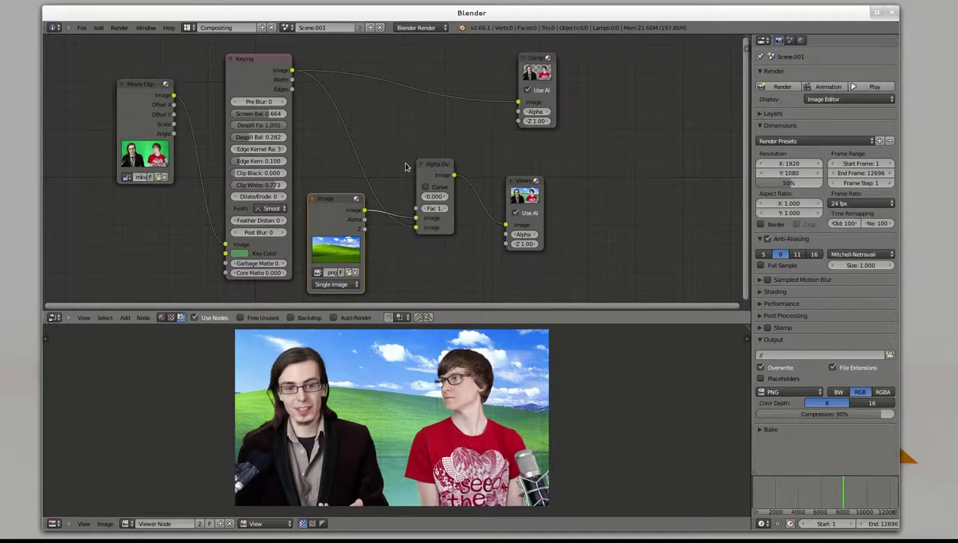
pyautogui.click(253, 68)
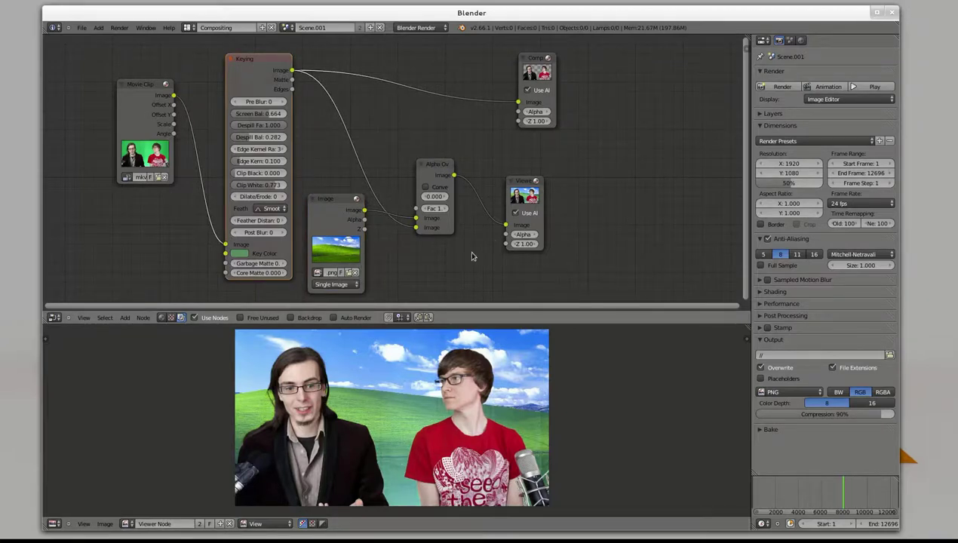
pyautogui.scroll(1, 438, 221)
pyautogui.scroll(1, 438, 221)
pyautogui.scroll(1, 438, 221)
pyautogui.scroll(-1, 438, 221)
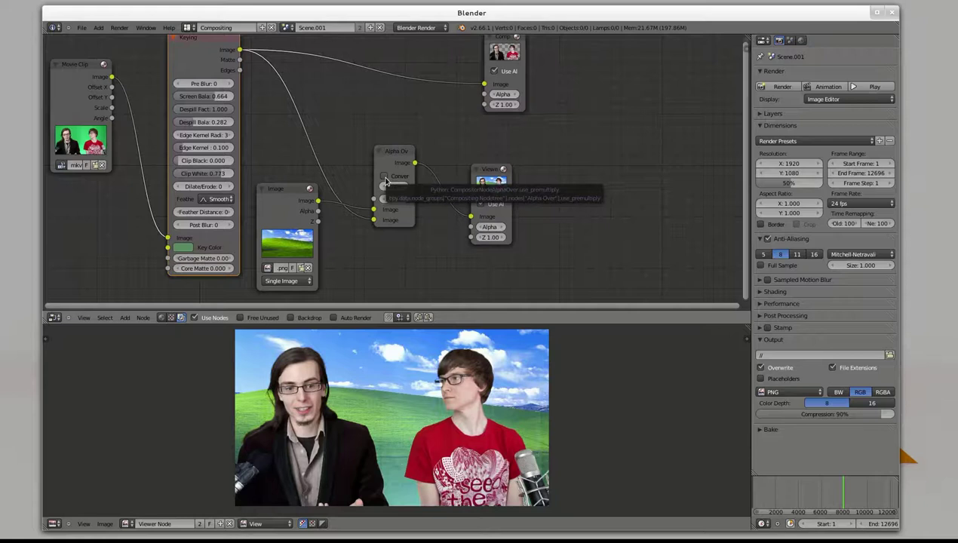
# - Enable Convert Premul on the Alpha Over node and zoom the backdrop to check the edges
pyautogui.click(384, 176)
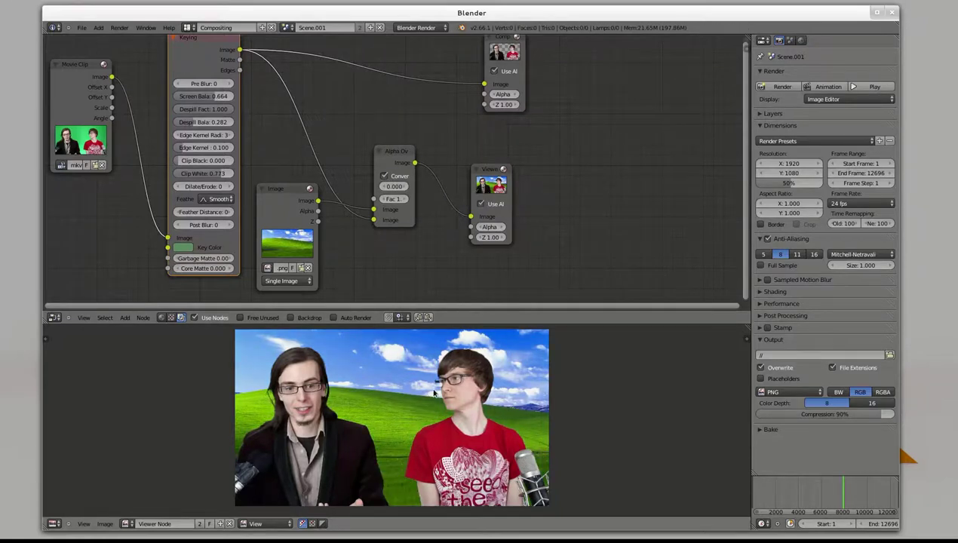
pyautogui.scroll(4, 457, 412)
pyautogui.scroll(1, 453, 411)
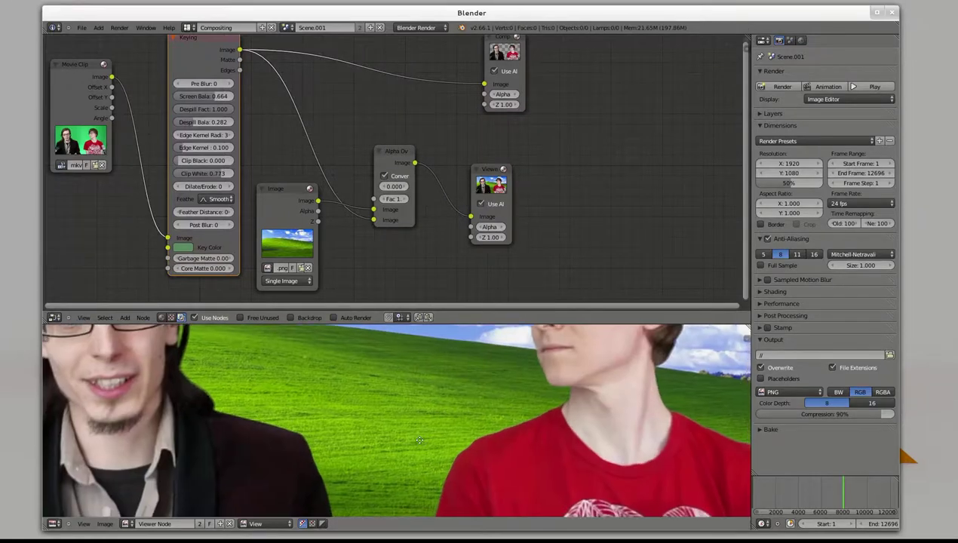
pyautogui.scroll(2, 301, 408)
pyautogui.scroll(1, 338, 419)
pyautogui.scroll(1, 363, 457)
pyautogui.scroll(-2, 377, 438)
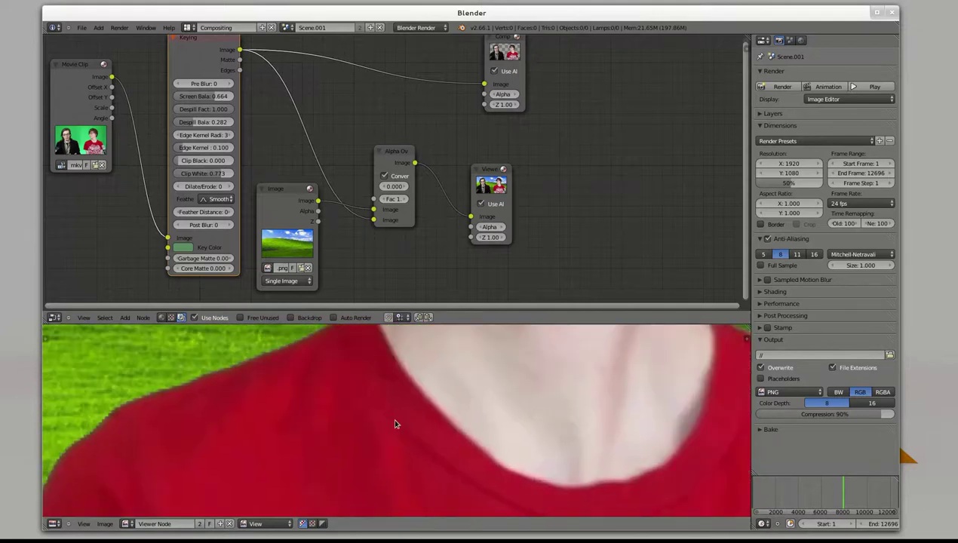
pyautogui.scroll(-2, 419, 412)
pyautogui.scroll(-1, 362, 408)
pyautogui.moveTo(298, 407)
pyautogui.mouseDown(button='middle')
pyautogui.moveTo(451, 432)
pyautogui.moveTo(392, 427)
pyautogui.mouseUp(button='middle')
pyautogui.scroll(-1, 451, 432)
pyautogui.scroll(-1, 390, 425)
# - Nudge the Composite, Viewer and Alpha Over nodes to tidy the layout
pyautogui.moveTo(434, 226); pyautogui.dragTo(449, 248, button='middle')
pyautogui.moveTo(508, 54); pyautogui.dragTo(523, 57)
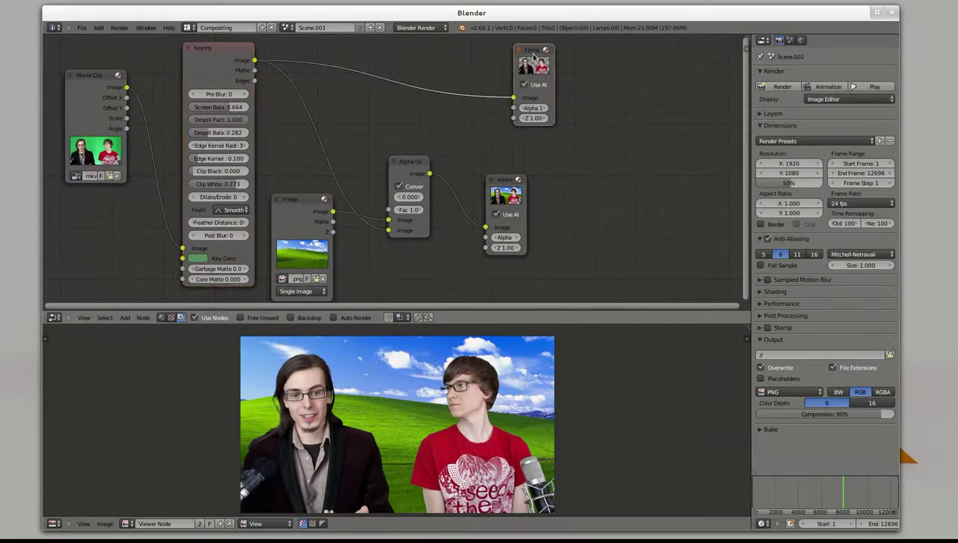
pyautogui.moveTo(503, 179); pyautogui.dragTo(535, 176)
pyautogui.moveTo(411, 170); pyautogui.dragTo(430, 184)
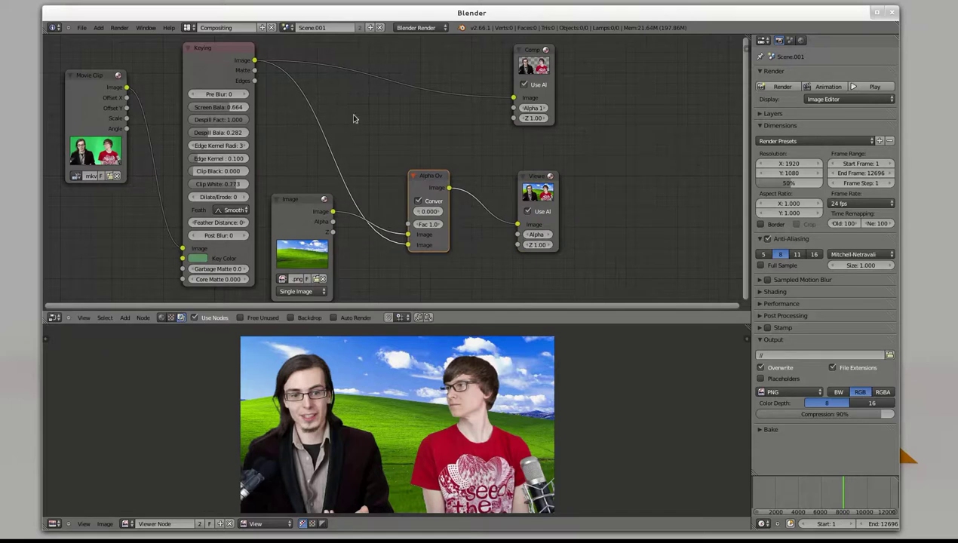
# - Add an Alpha Convert node set to Straight to Premul above Alpha Over
pyautogui.hotkey('shift', 'a')
pyautogui.moveTo(337, 144)
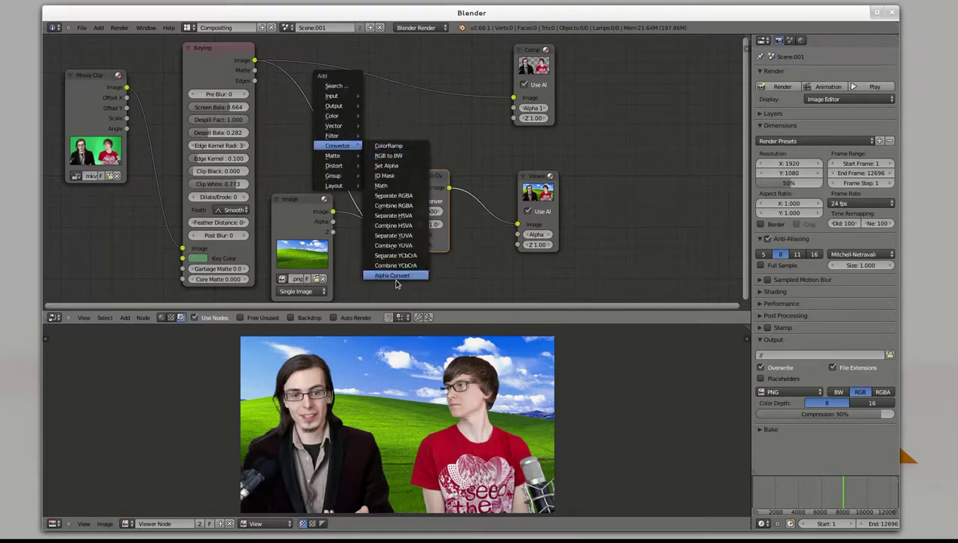
pyautogui.click(398, 277)
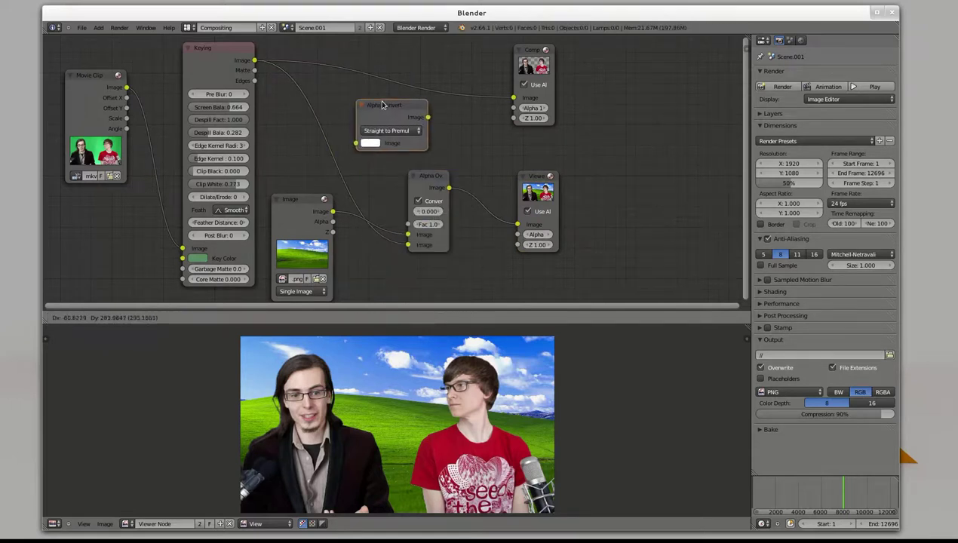
pyautogui.click(410, 123)
pyautogui.click(410, 125)
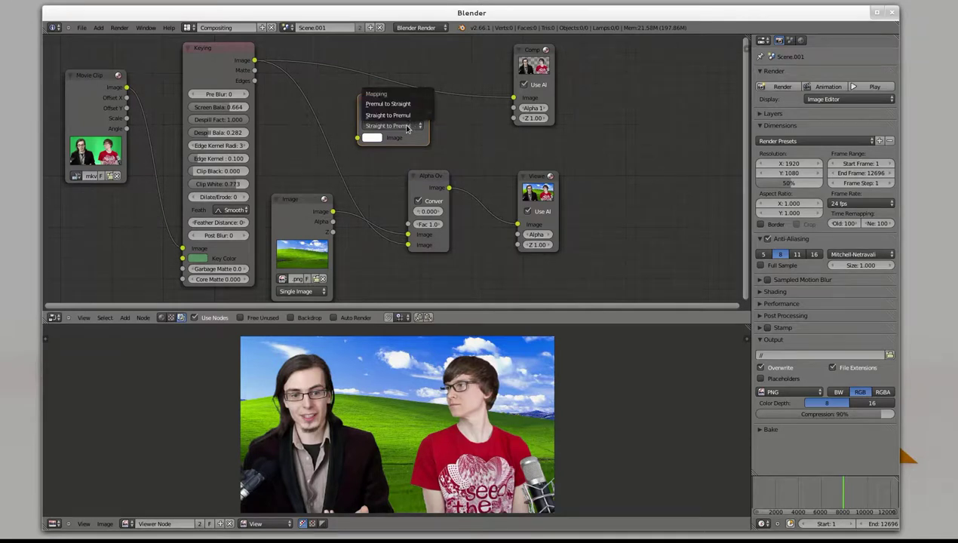
pyautogui.click(398, 115)
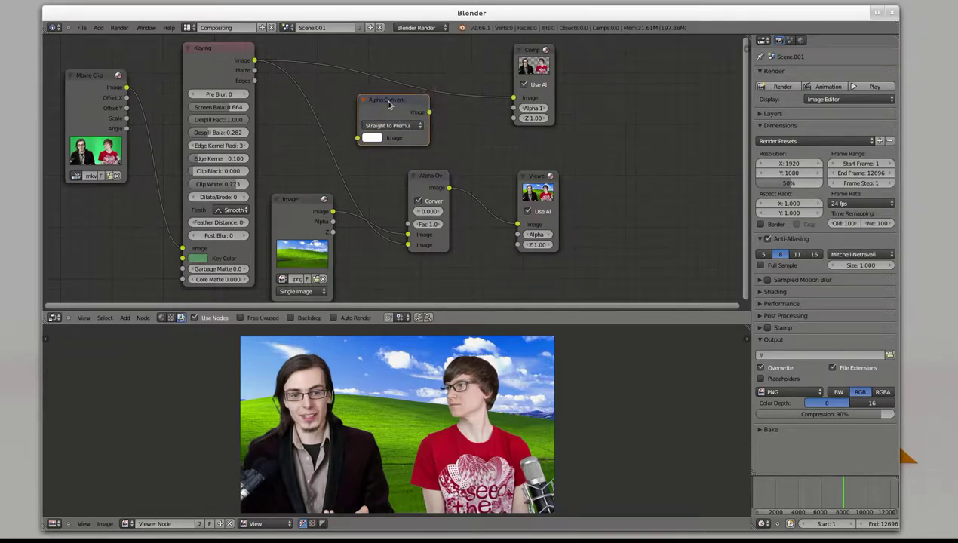
pyautogui.moveTo(383, 102); pyautogui.dragTo(377, 105)
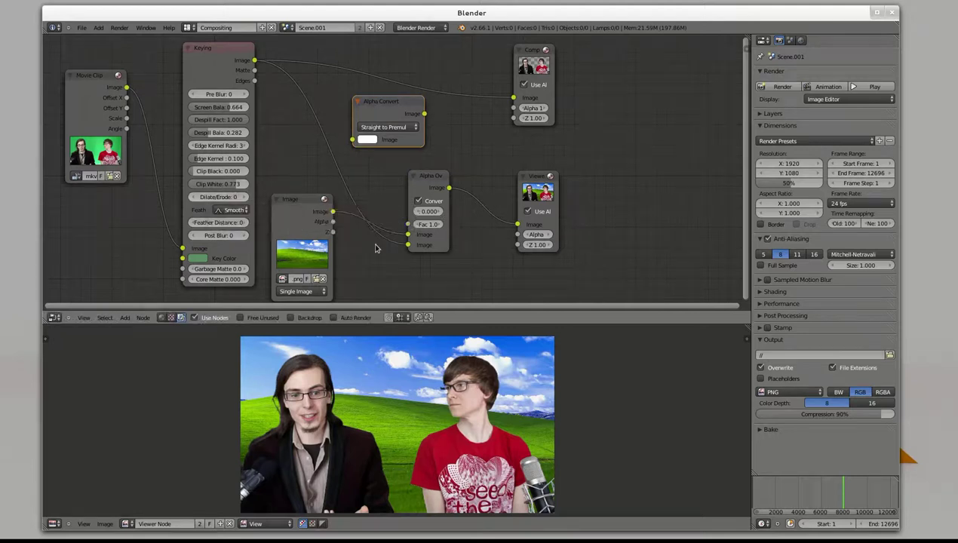
# - Wire Keying through Alpha Convert into Alpha Over, untick Convert Premul, and feed Composite and Viewer
pyautogui.moveTo(255, 61); pyautogui.dragTo(353, 141)
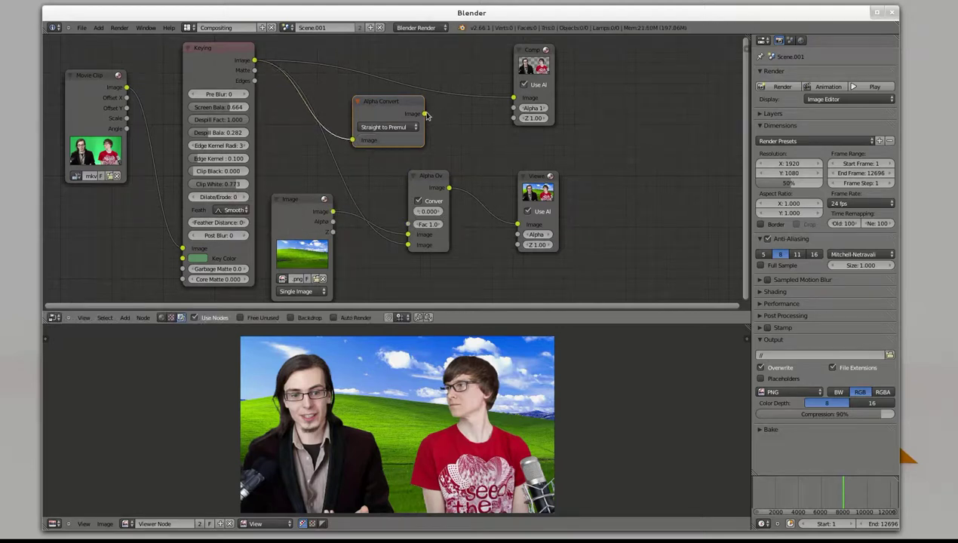
pyautogui.moveTo(424, 113); pyautogui.dragTo(513, 99)
pyautogui.moveTo(437, 177)
pyautogui.mouseDown()
pyautogui.moveTo(508, 156)
pyautogui.moveTo(475, 138)
pyautogui.mouseUp()
pyautogui.moveTo(424, 114)
pyautogui.mouseDown()
pyautogui.moveTo(424, 218)
pyautogui.moveTo(448, 195)
pyautogui.mouseUp()
pyautogui.click(458, 162)
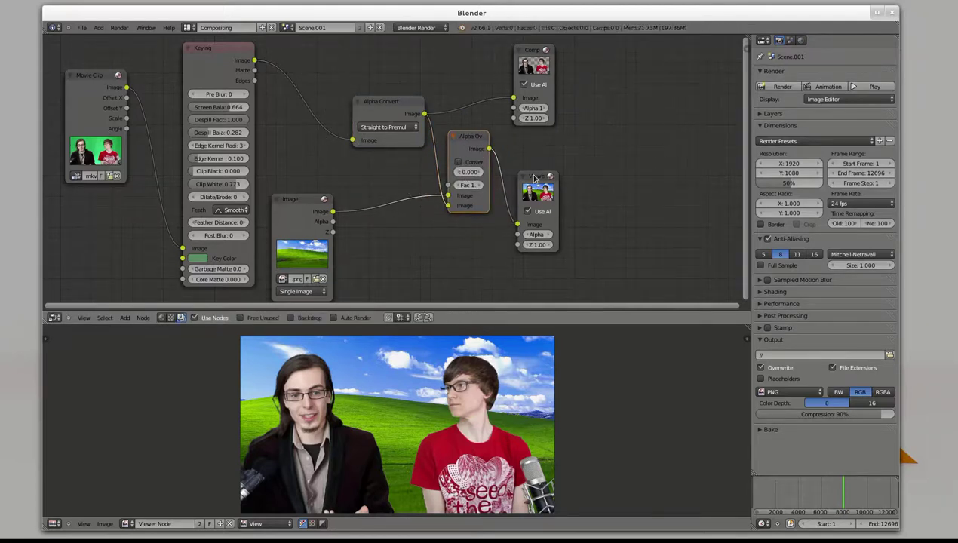
pyautogui.moveTo(531, 177); pyautogui.dragTo(588, 159)
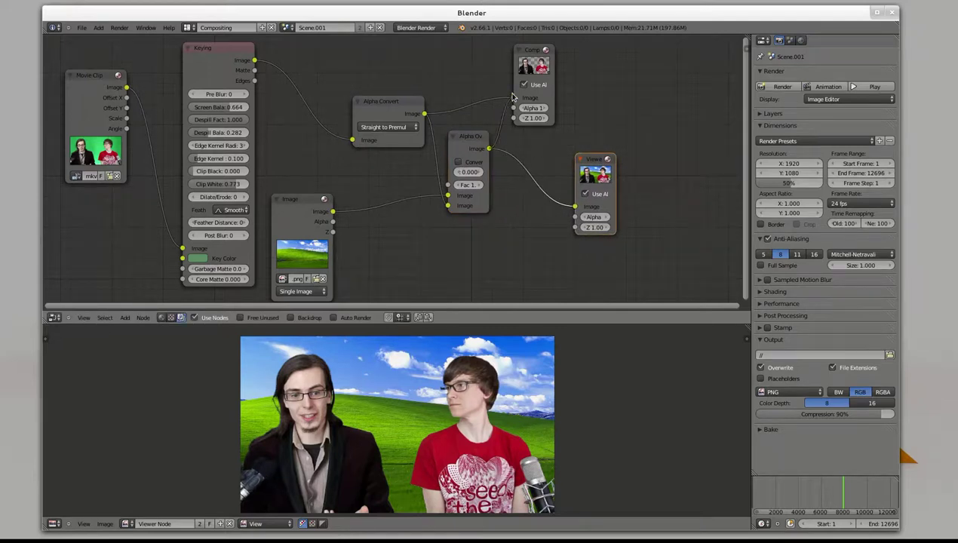
pyautogui.moveTo(495, 128); pyautogui.dragTo(513, 98)
pyautogui.moveTo(536, 52); pyautogui.dragTo(612, 59)
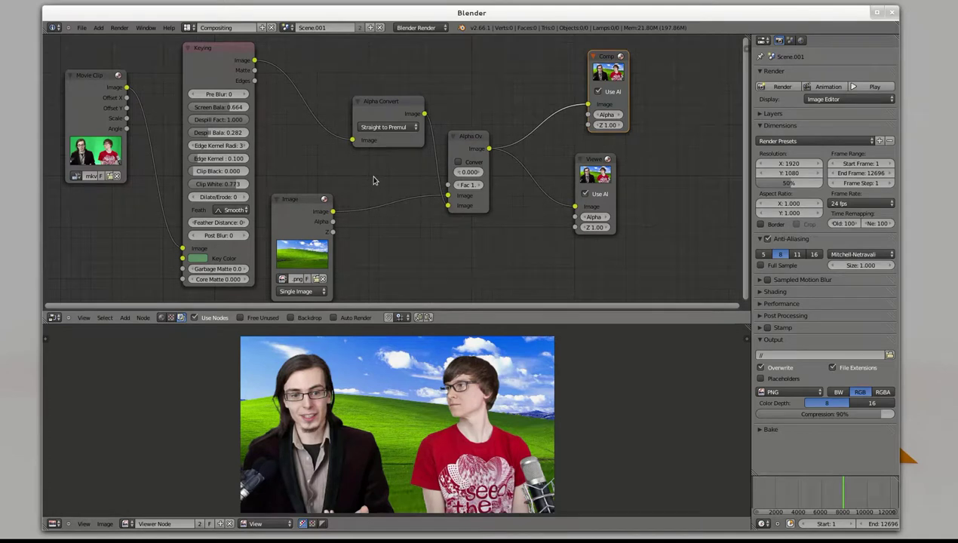
# - Delete the hillside Image node and dissolve Alpha Over while keeping its links
pyautogui.click(299, 209)
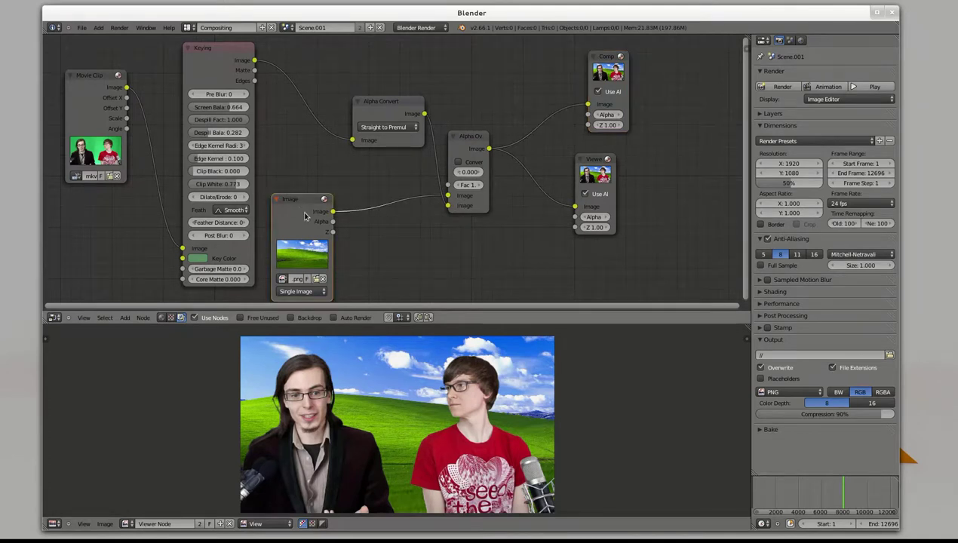
pyautogui.press('x')
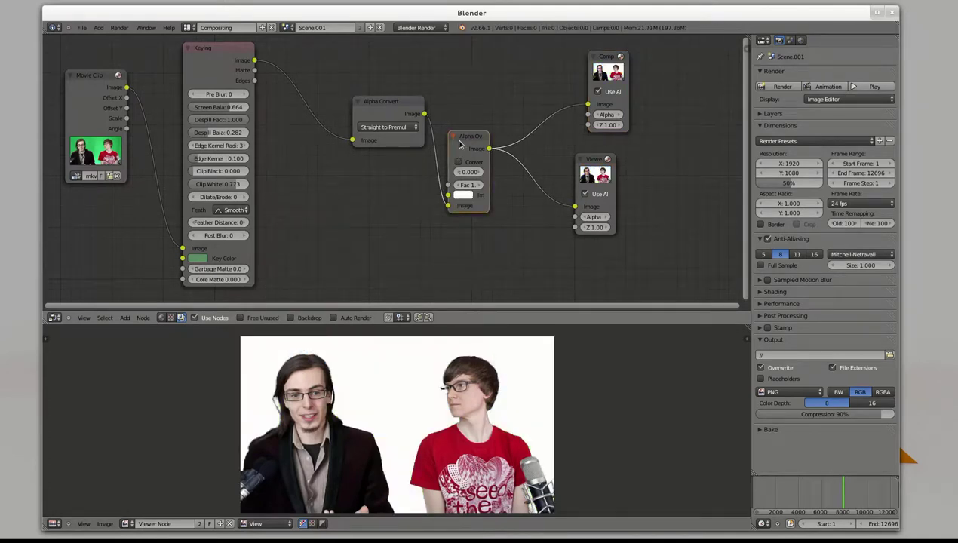
pyautogui.hotkey('ctrl', 'x')
# - Move Composite and Viewer back left and rename the scene to Wilkommen-Keyed
pyautogui.moveTo(607, 58); pyautogui.dragTo(533, 60)
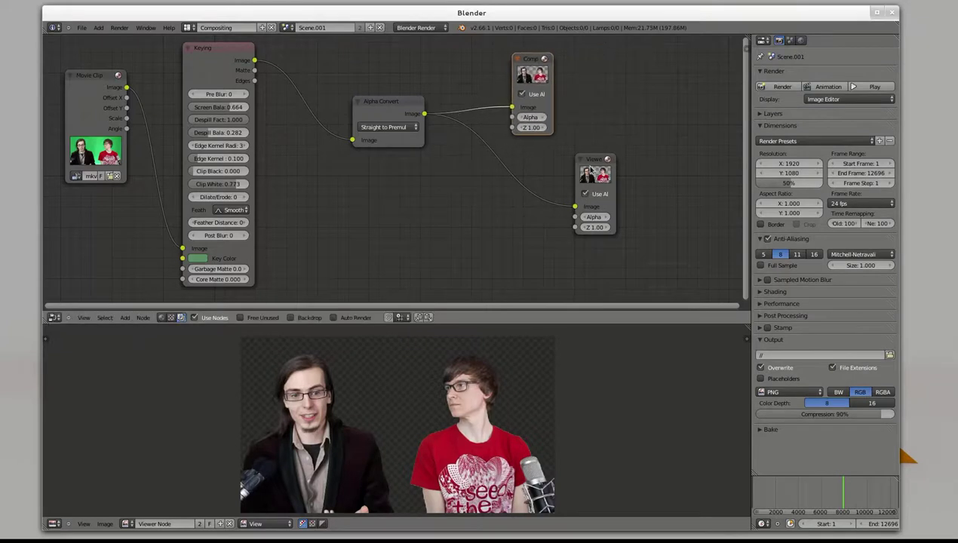
pyautogui.moveTo(592, 170); pyautogui.dragTo(521, 181)
pyautogui.moveTo(328, 205); pyautogui.dragTo(444, 216, button='middle')
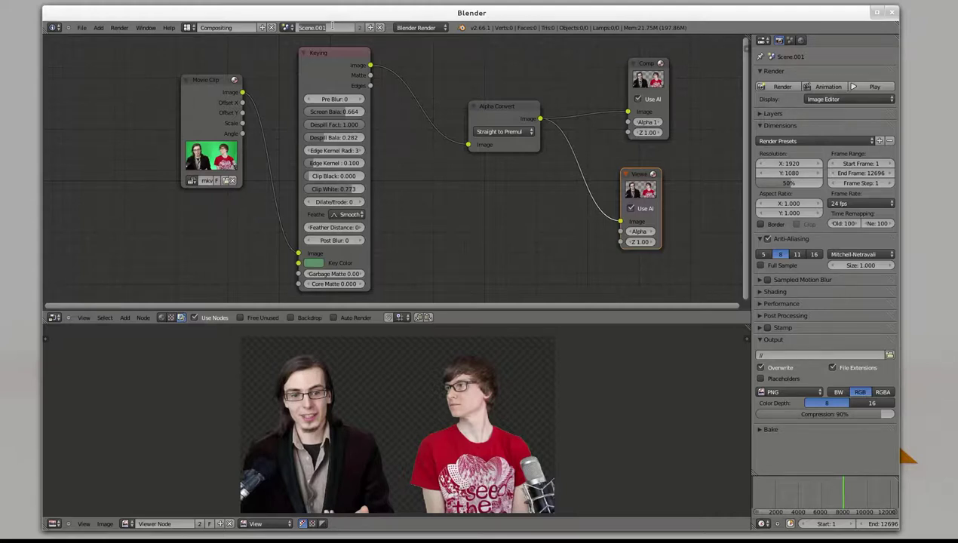
pyautogui.click(332, 27)
pyautogui.write('Wilkommen-Keyed')
pyautogui.press('Return')
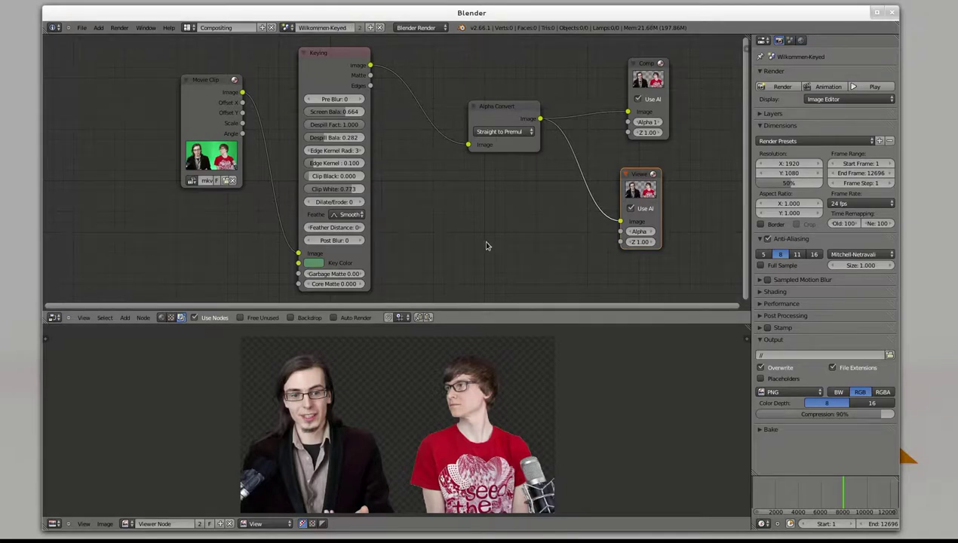
# - Save the project as wilkommen.blend in a new Tutorials/keying folder
pyautogui.click(82, 30)
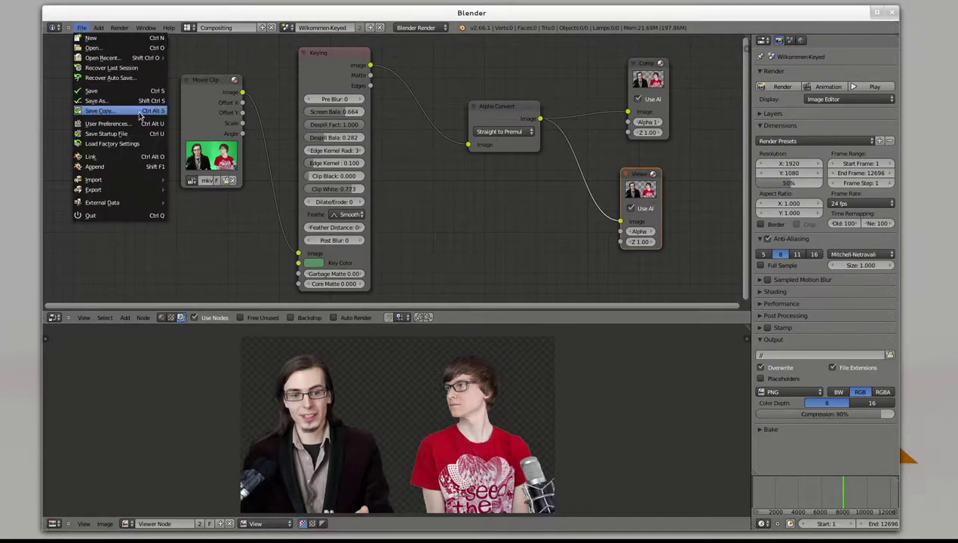
pyautogui.click(105, 100)
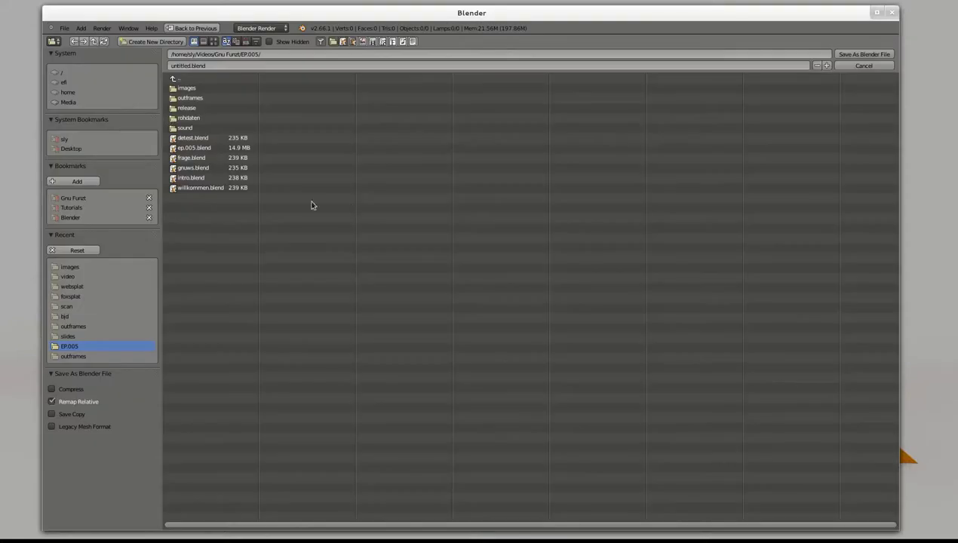
pyautogui.click(175, 79)
pyautogui.click(175, 78)
pyautogui.click(213, 141)
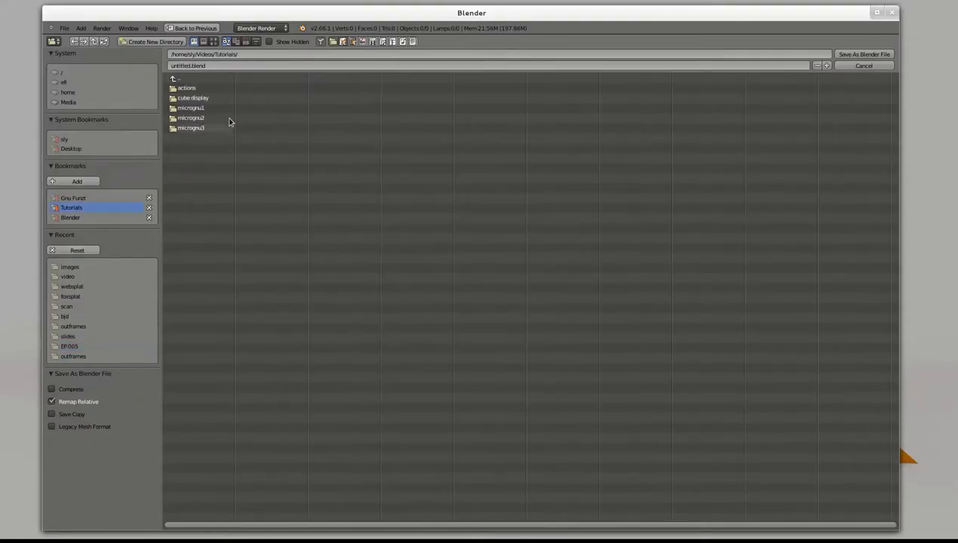
pyautogui.click(148, 42)
pyautogui.click(147, 43)
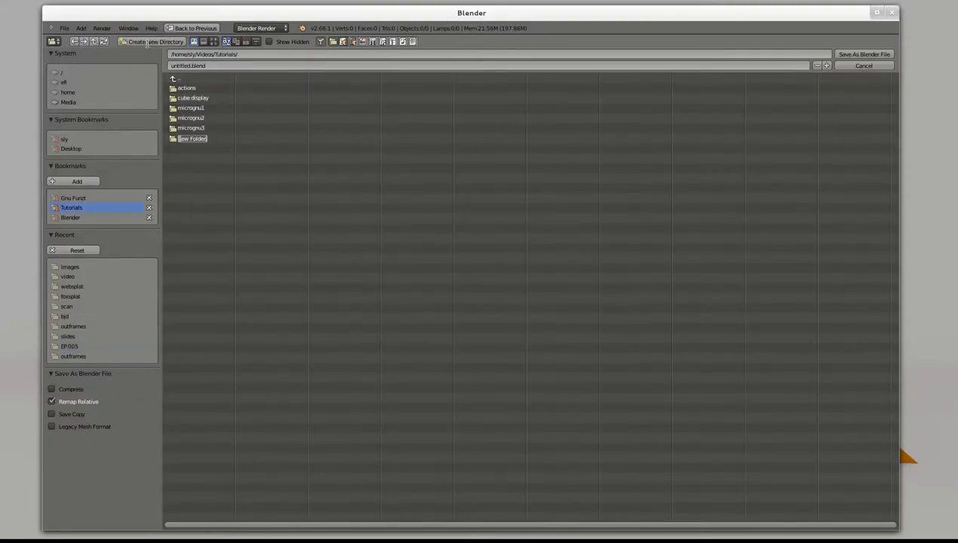
pyautogui.write('keying')
pyautogui.press('Return')
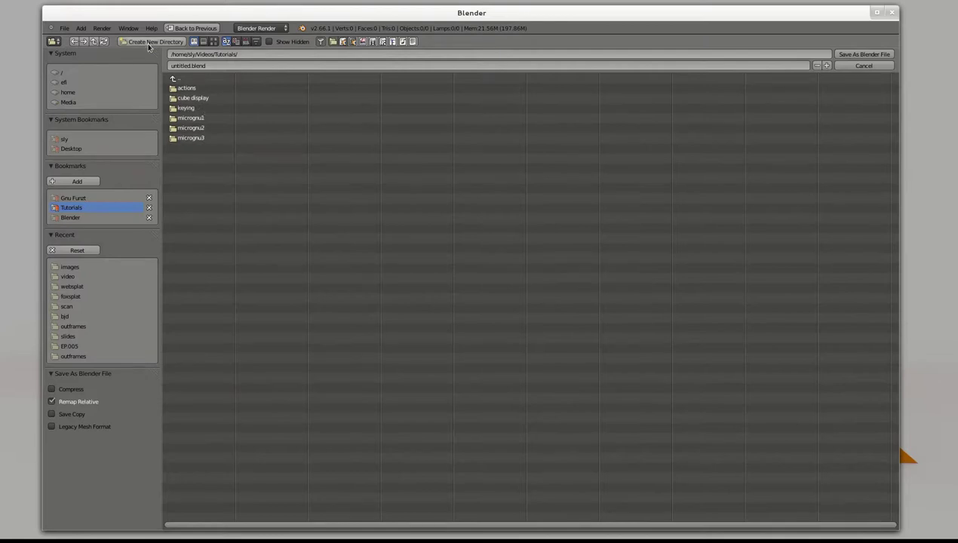
pyautogui.click(198, 108)
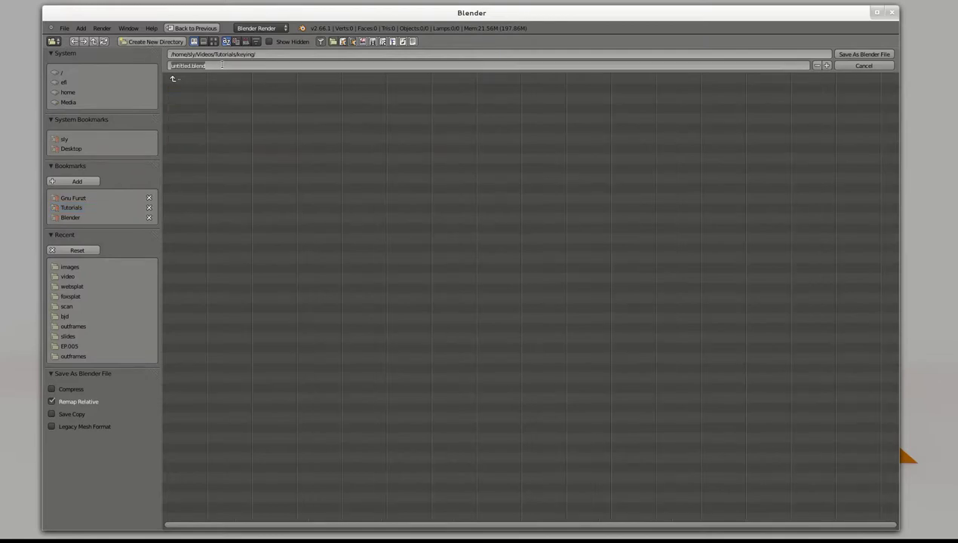
pyautogui.write('ke')
pyautogui.write('en')
pyautogui.press('Return')
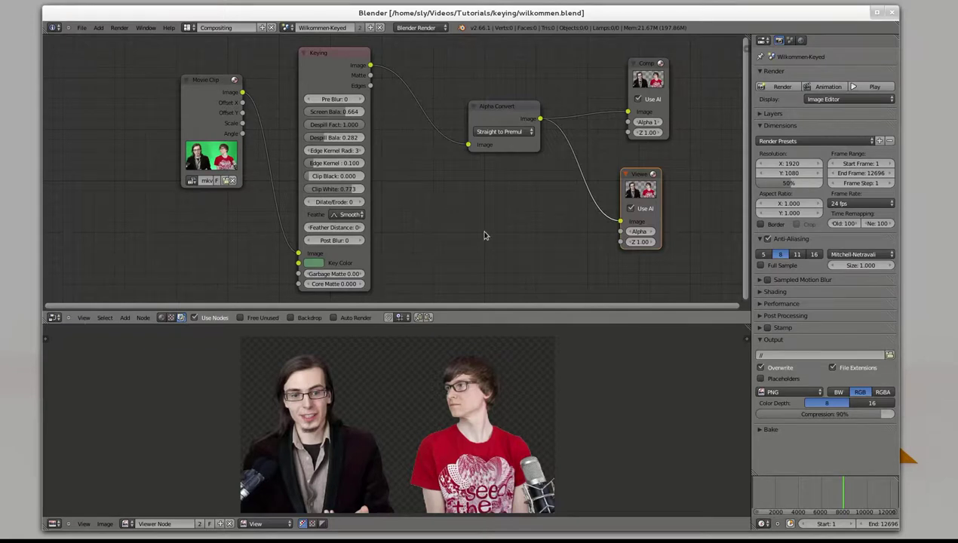
# - Launch a second Blender window from the dash and resize it
pyautogui.moveTo(475, 213); pyautogui.dragTo(447, 212, button='middle')
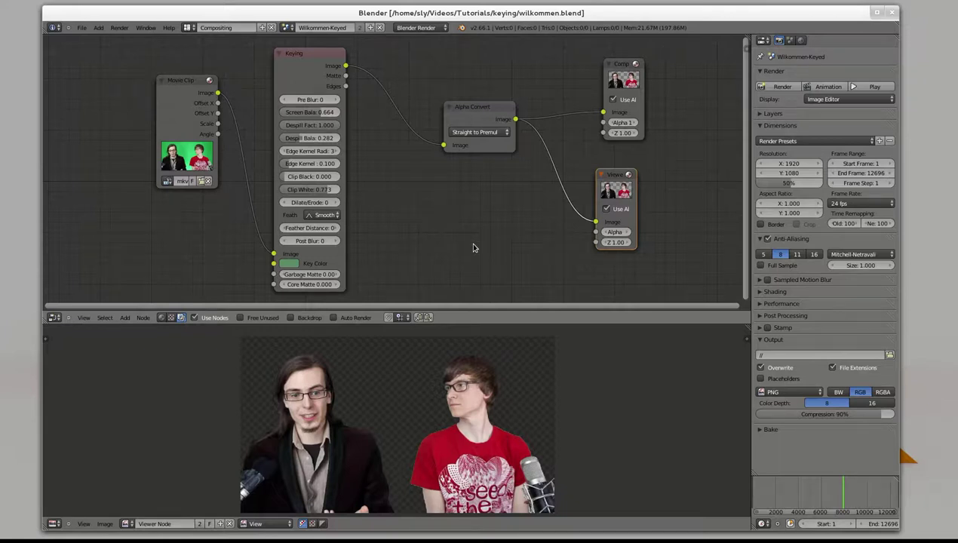
pyautogui.press('super')
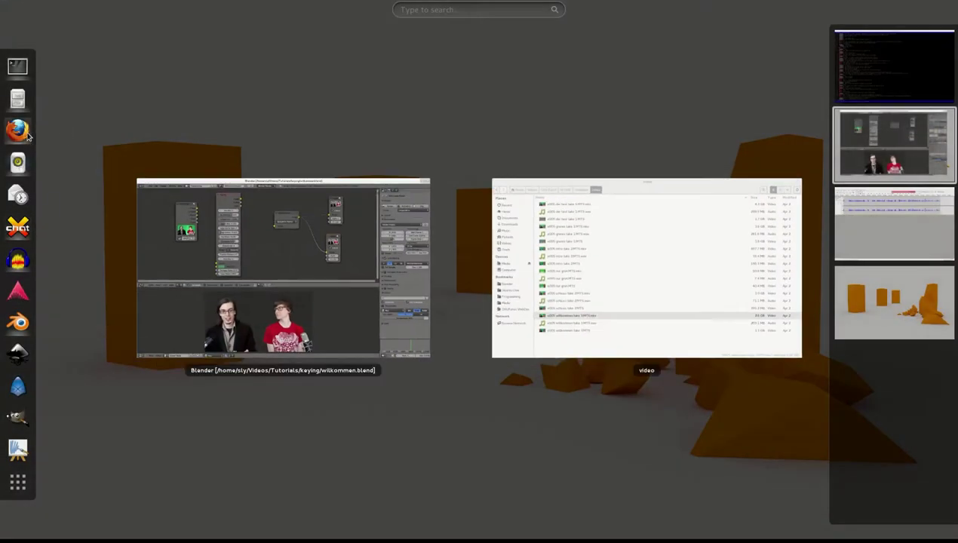
pyautogui.rightClick(17, 323)
pyautogui.click(108, 320)
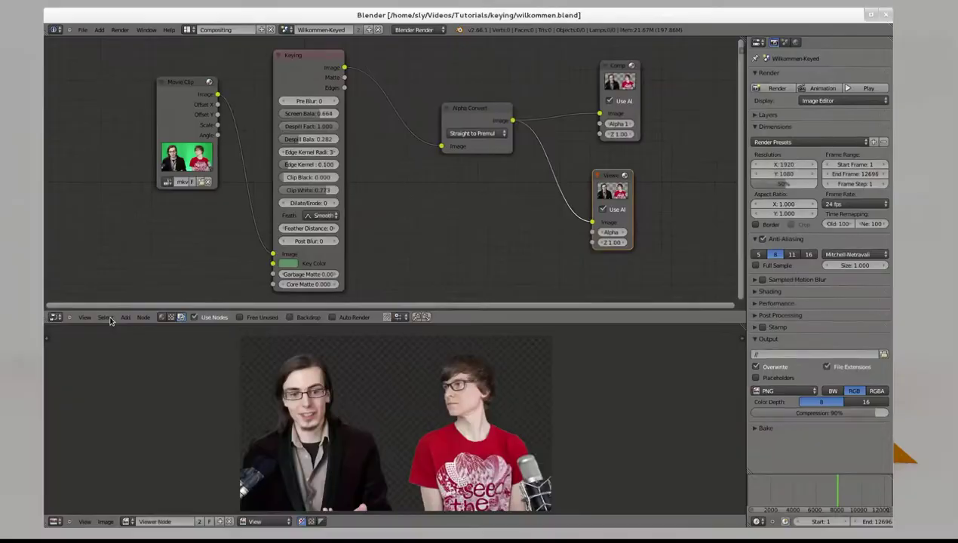
pyautogui.moveTo(298, 9)
pyautogui.mouseDown()
pyautogui.moveTo(331, 81)
pyautogui.moveTo(352, 16)
pyautogui.mouseUp()
# - Dismiss the splash screen and switch the new file to the Video Editing layout
pyautogui.click(325, 111)
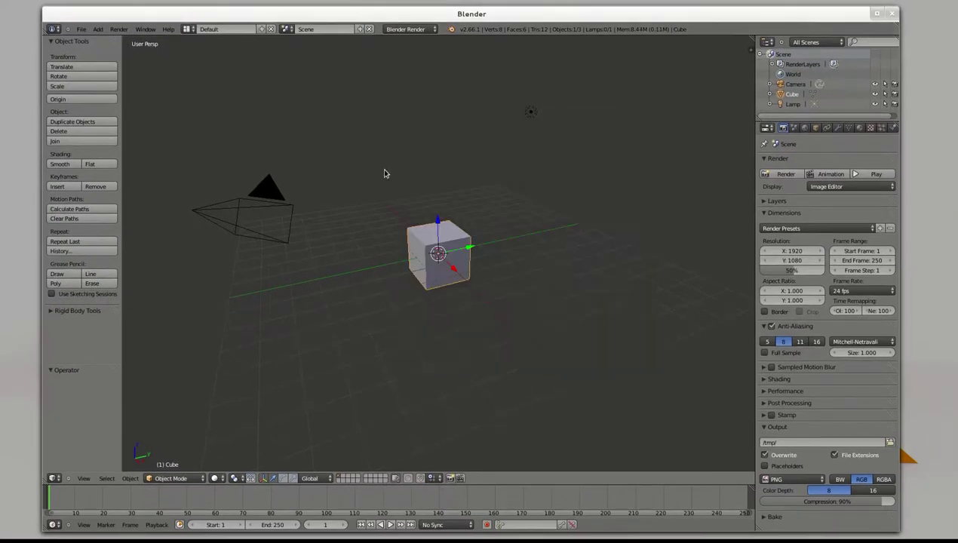
pyautogui.hotkey('ctrl', 'Left')
pyautogui.hotkey('ctrl', 'Left')
pyautogui.hotkey('ctrl', 'Left')
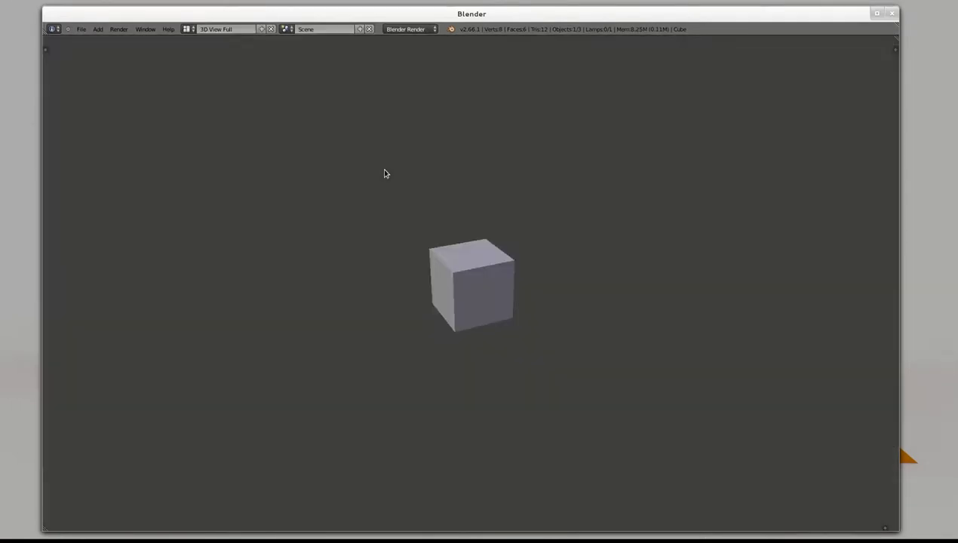
pyautogui.hotkey('ctrl', 'Left')
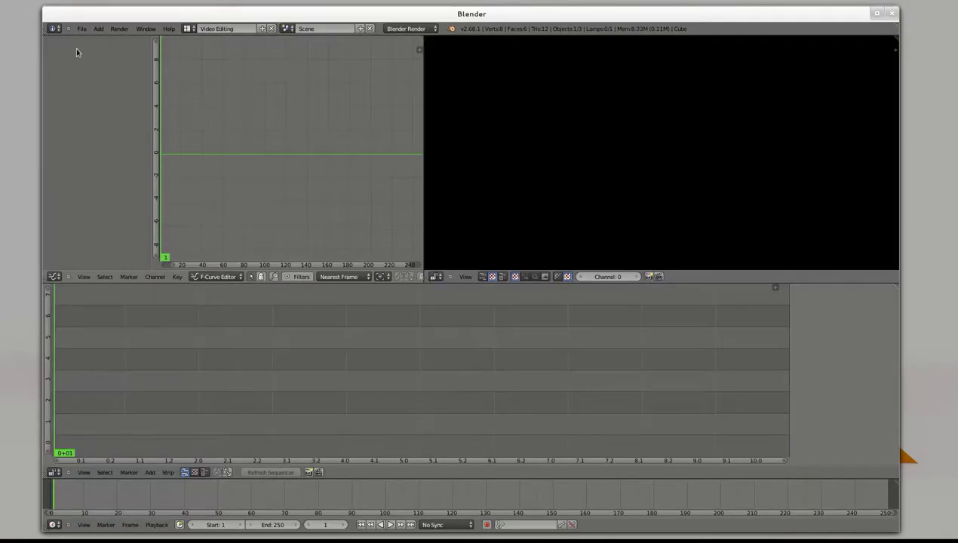
# - Link the Wilkommen-Keyed scene from Tutorials/keying/wilkommen.blend
pyautogui.click(81, 29)
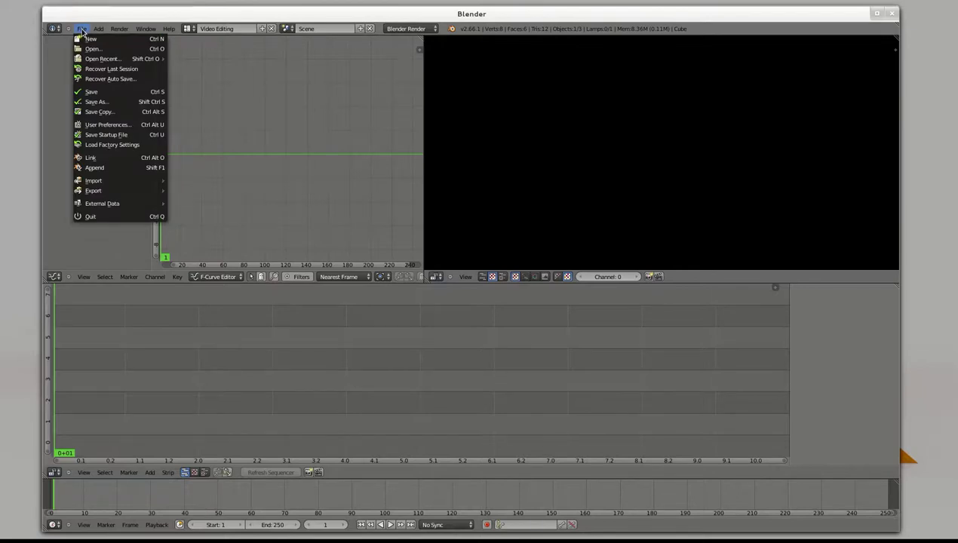
pyautogui.click(113, 157)
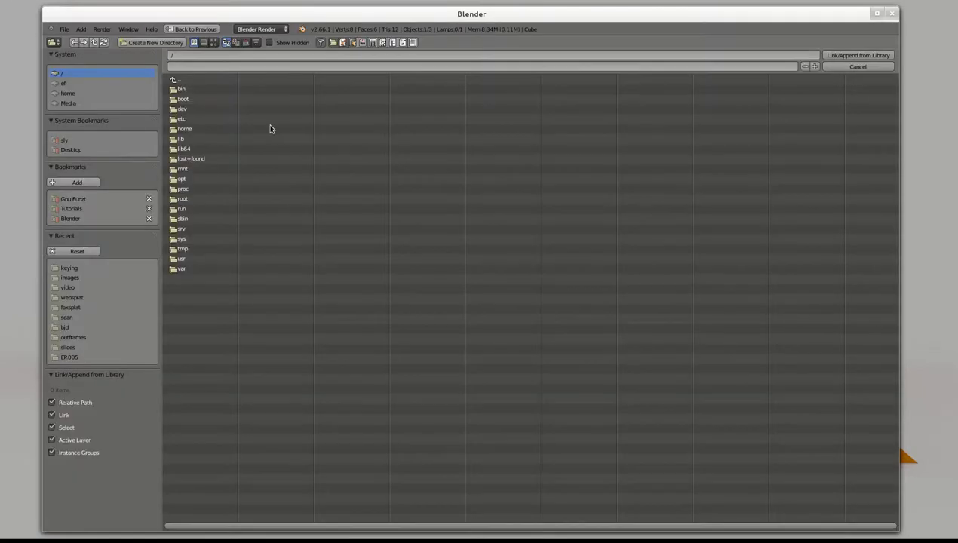
pyautogui.click(73, 209)
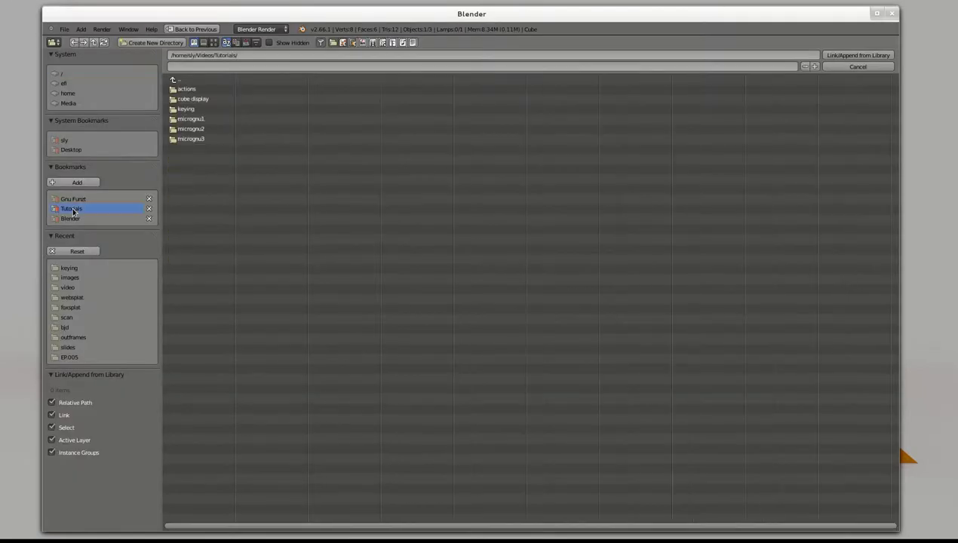
pyautogui.click(185, 109)
pyautogui.click(190, 90)
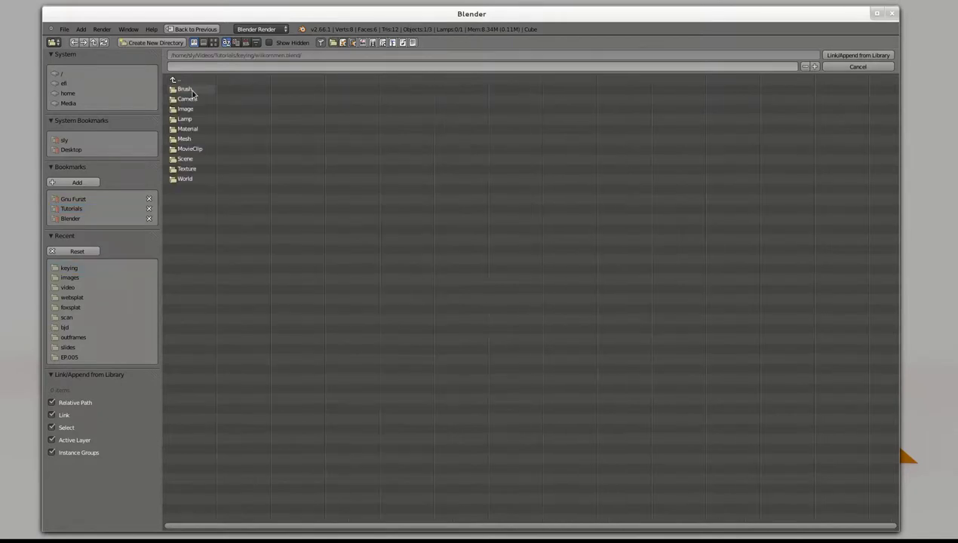
pyautogui.click(199, 159)
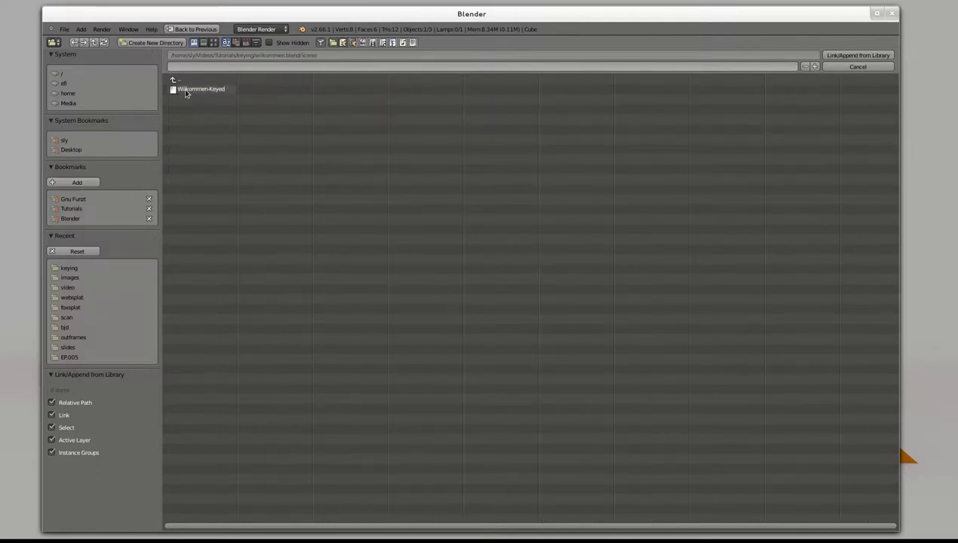
pyautogui.click(196, 91)
pyautogui.doubleClick(196, 90)
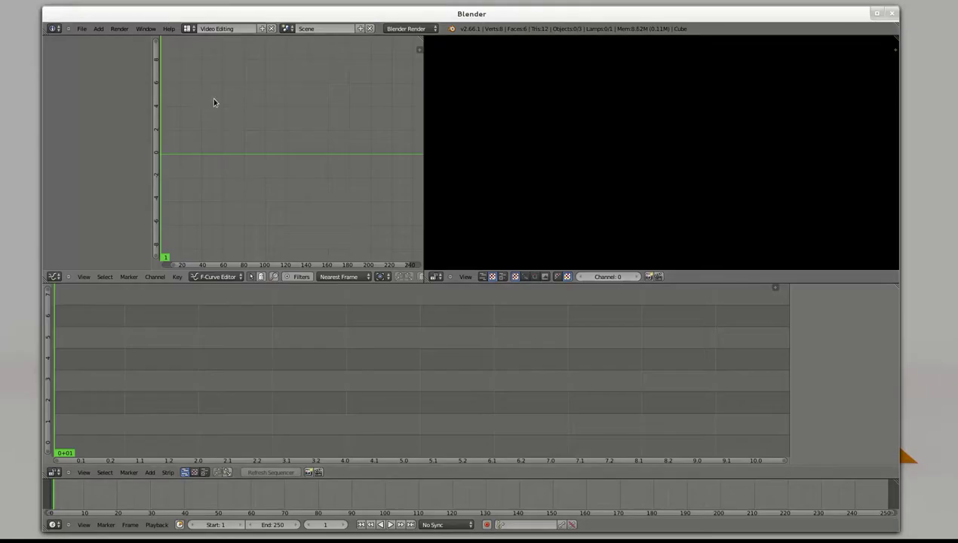
# - Keep Scene as the current scene and add the Wilkommen-Keyed scene strip at frame 40
pyautogui.click(287, 29)
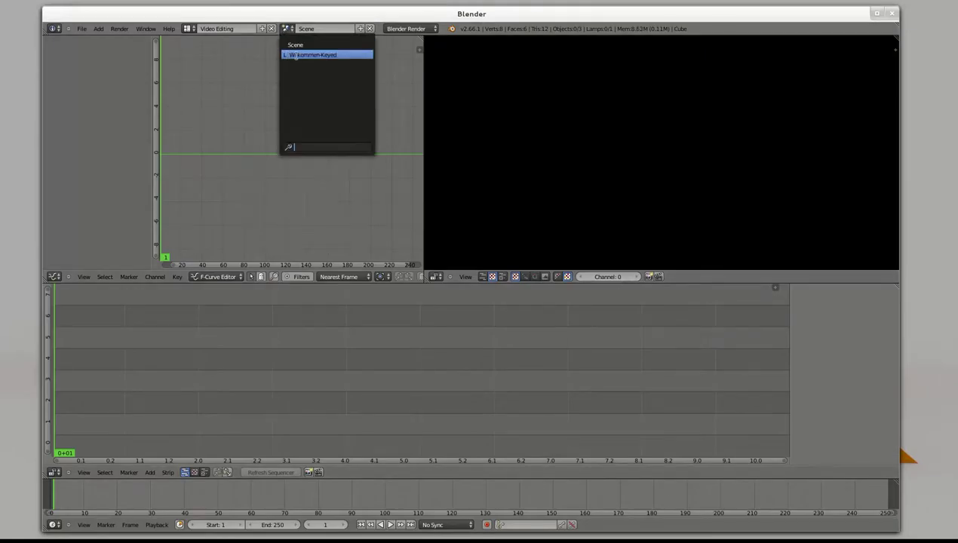
pyautogui.click(286, 29)
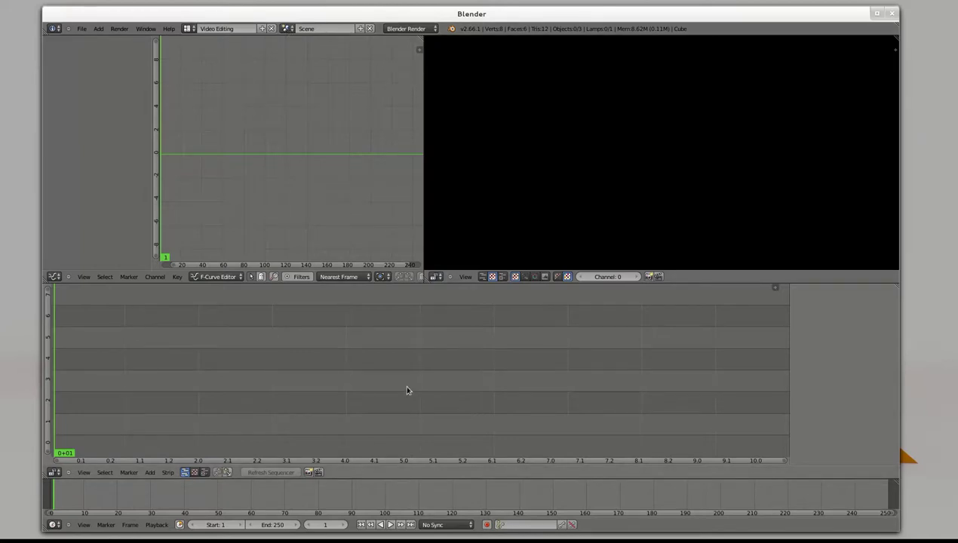
pyautogui.hotkey('shift', 'a')
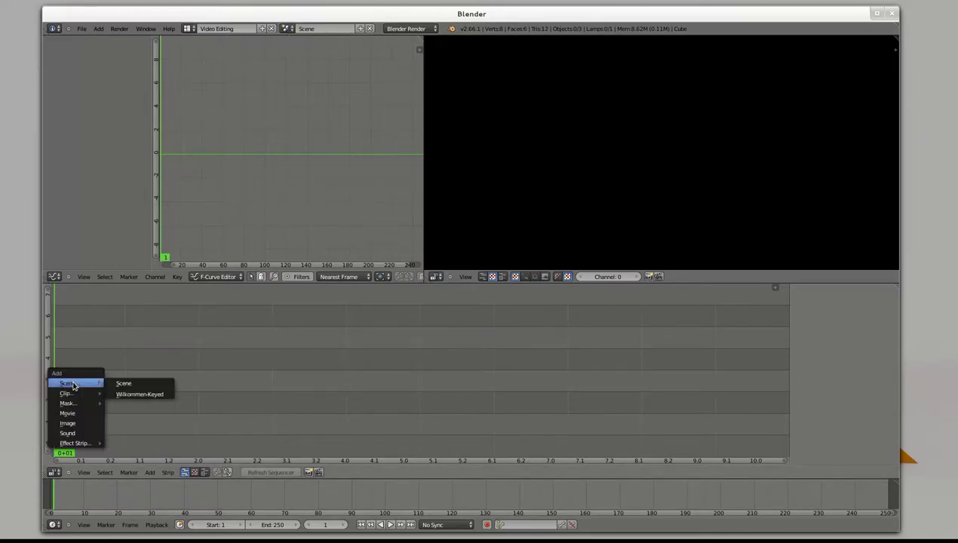
pyautogui.click(138, 394)
pyautogui.click(171, 390)
pyautogui.click(284, 318)
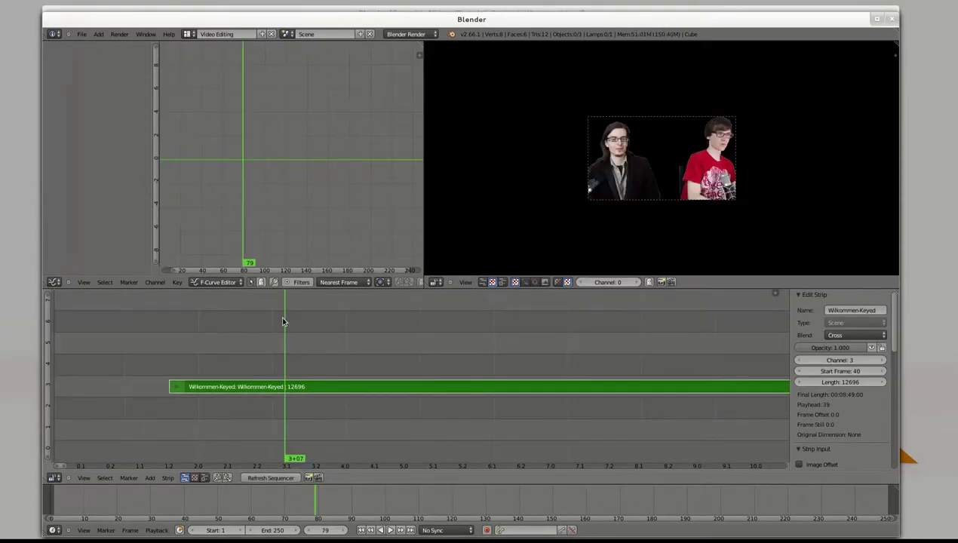
pyautogui.scroll(2, 639, 176)
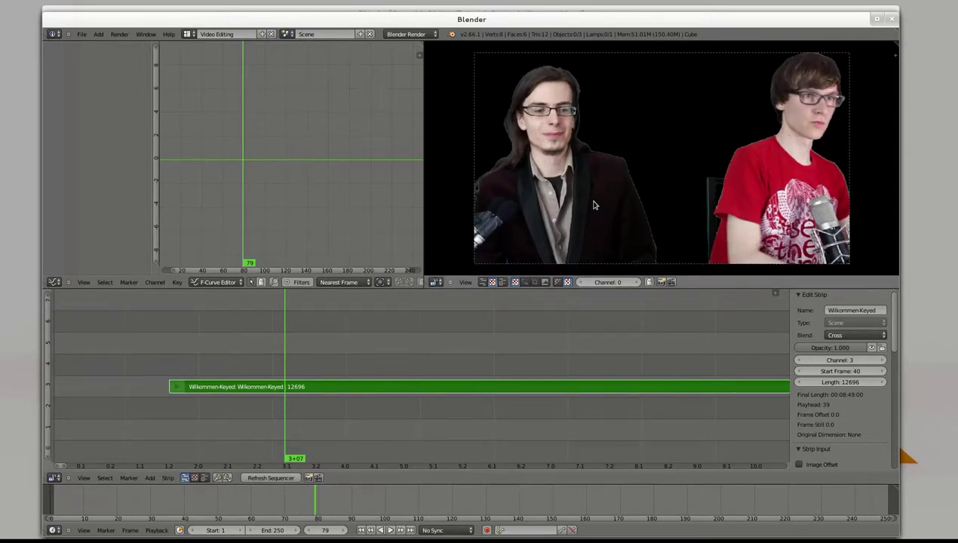
# - Set the keyed strip's blend to Alpha Over and add the current Scene as a strip in channel 1
pyautogui.click(851, 336)
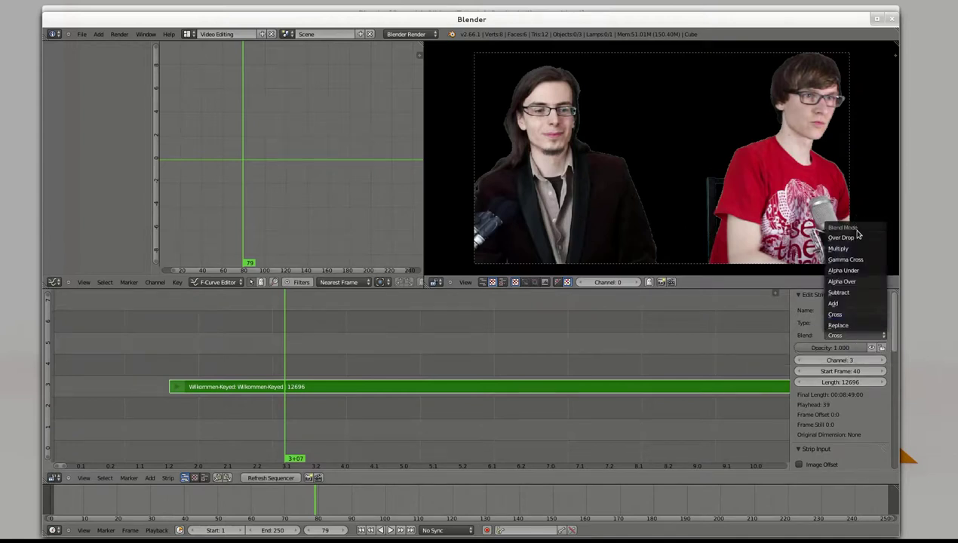
pyautogui.click(836, 315)
pyautogui.click(833, 337)
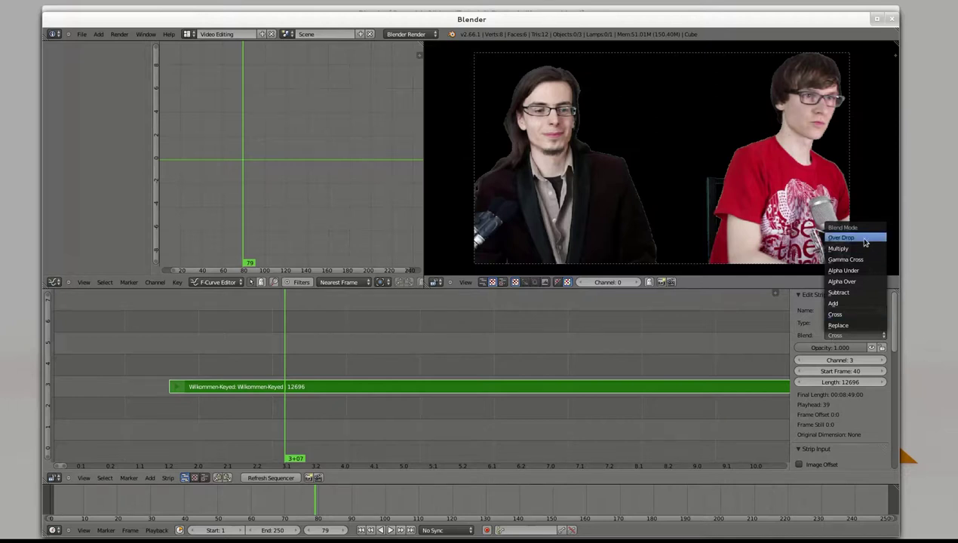
pyautogui.click(863, 283)
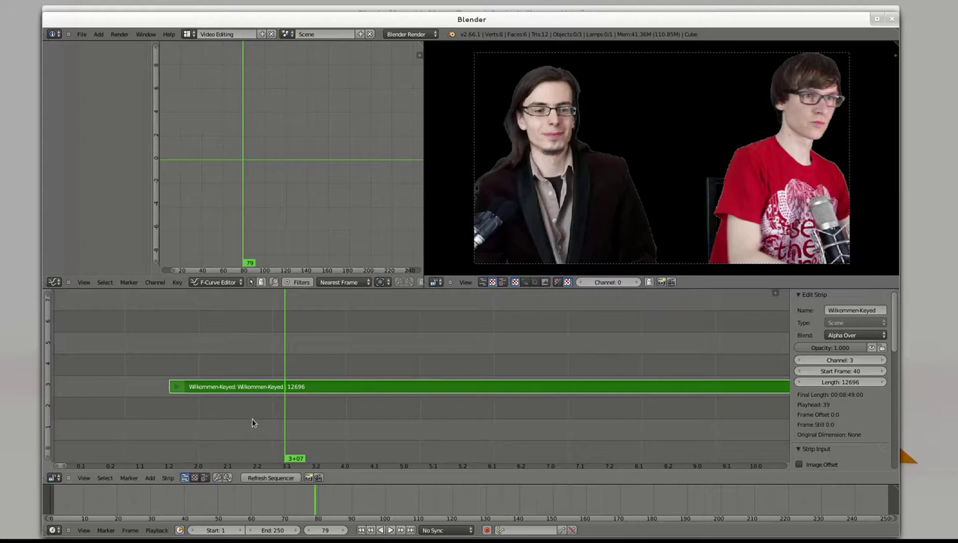
pyautogui.hotkey('shift', 'a')
pyautogui.click(290, 421)
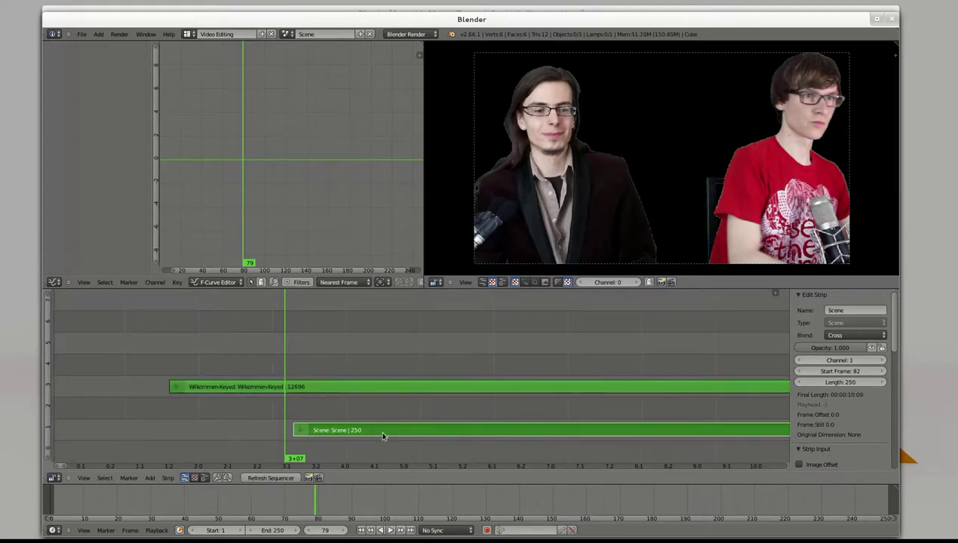
# - Slide the Scene strip to start at frame 47, check frame 154, then open ep.005.blend from EP.005
pyautogui.moveTo(380, 436); pyautogui.dragTo(277, 430, button='right')
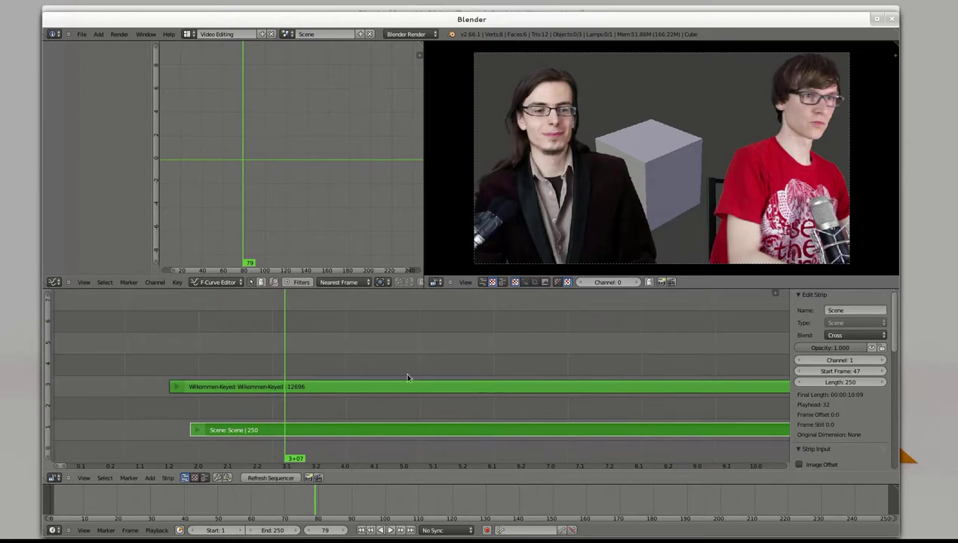
pyautogui.click(506, 329)
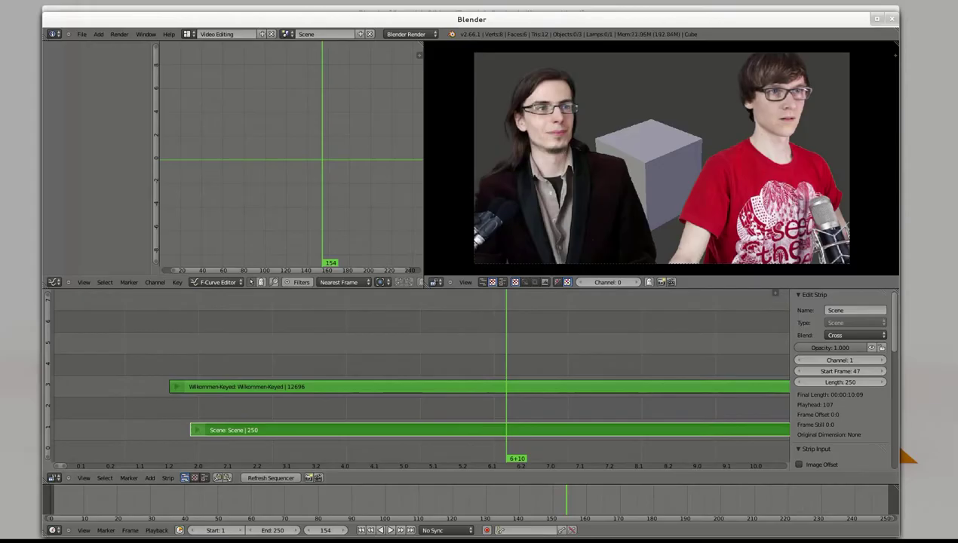
pyautogui.press('super')
pyautogui.click(575, 151)
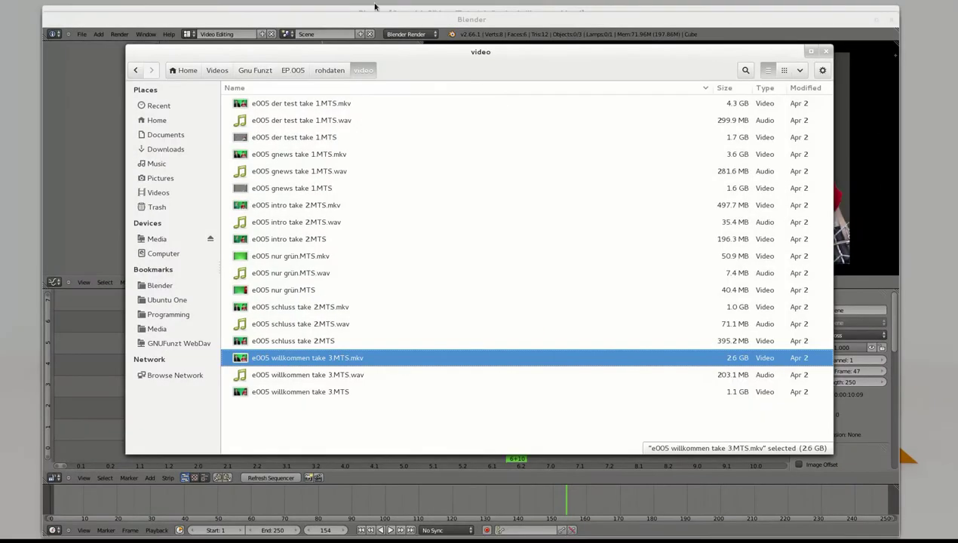
pyautogui.click(287, 71)
pyautogui.click(273, 274)
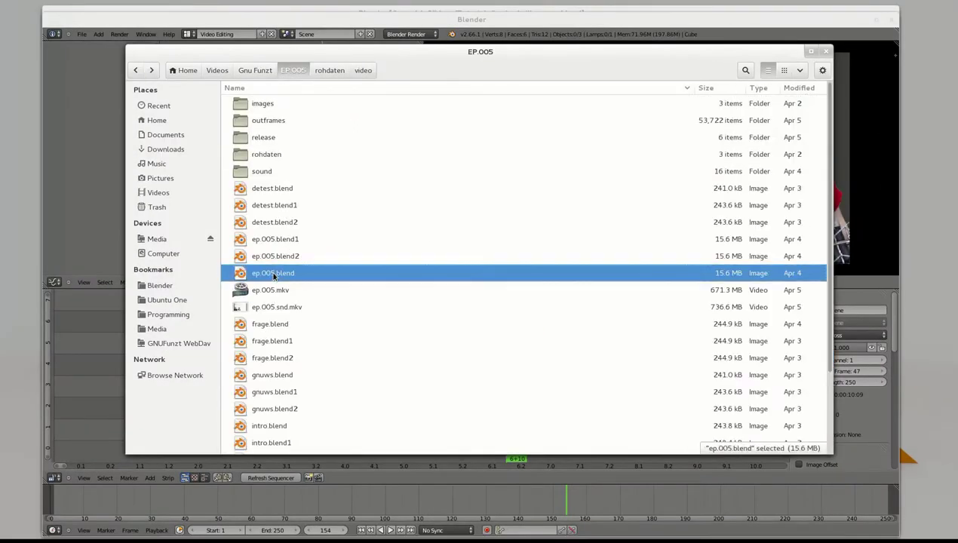
pyautogui.doubleClick(273, 275)
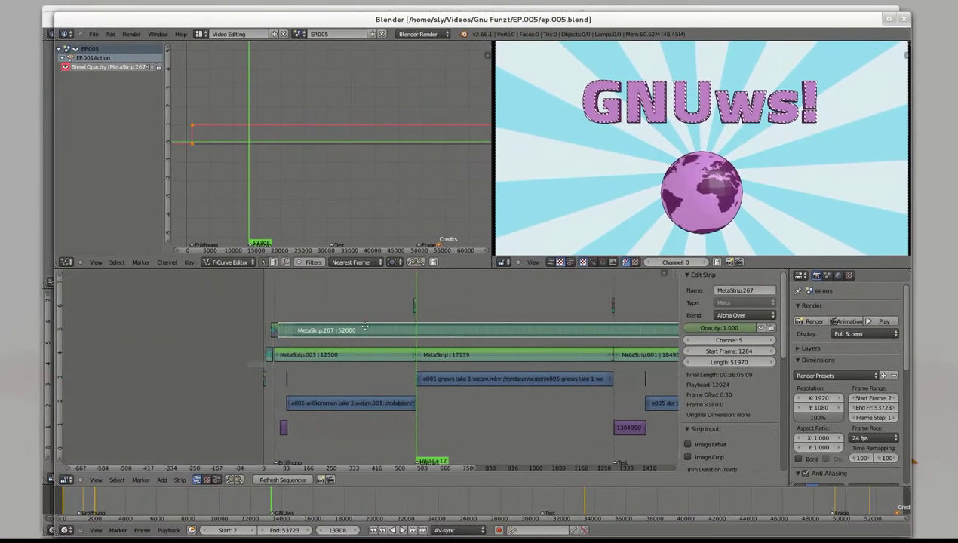
# - Enter MetaStrip.003 and move the playhead to around frame 250
pyautogui.scroll(2, 305, 366)
pyautogui.scroll(2, 300, 360)
pyautogui.scroll(2, 275, 360)
pyautogui.click(289, 360)
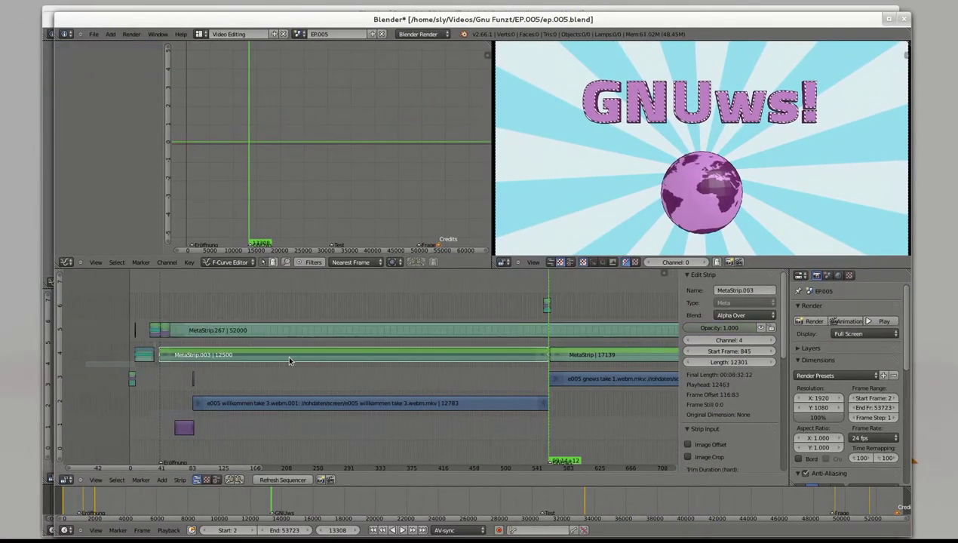
pyautogui.press('Tab')
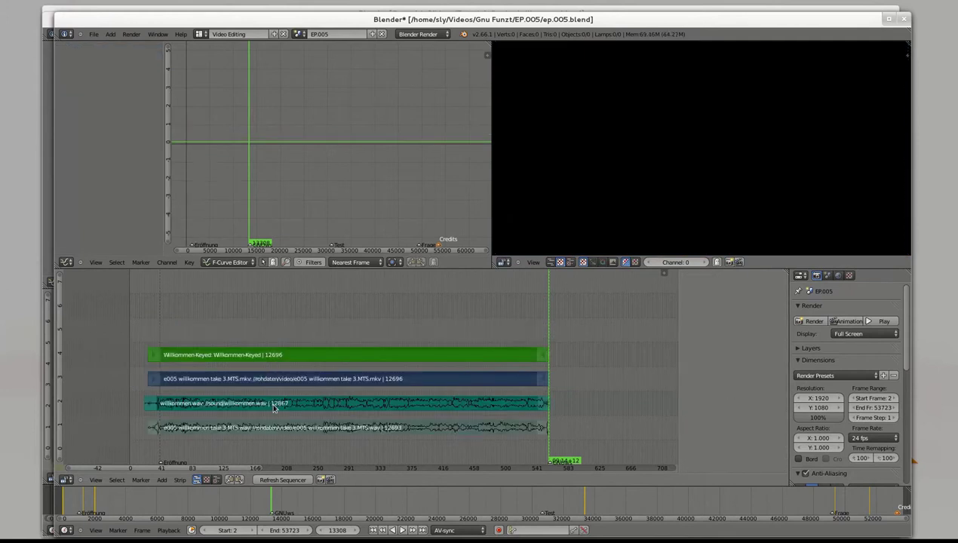
pyautogui.keyDown('ctrl'); pyautogui.hscroll(-3, 271, 403); pyautogui.keyUp('ctrl')
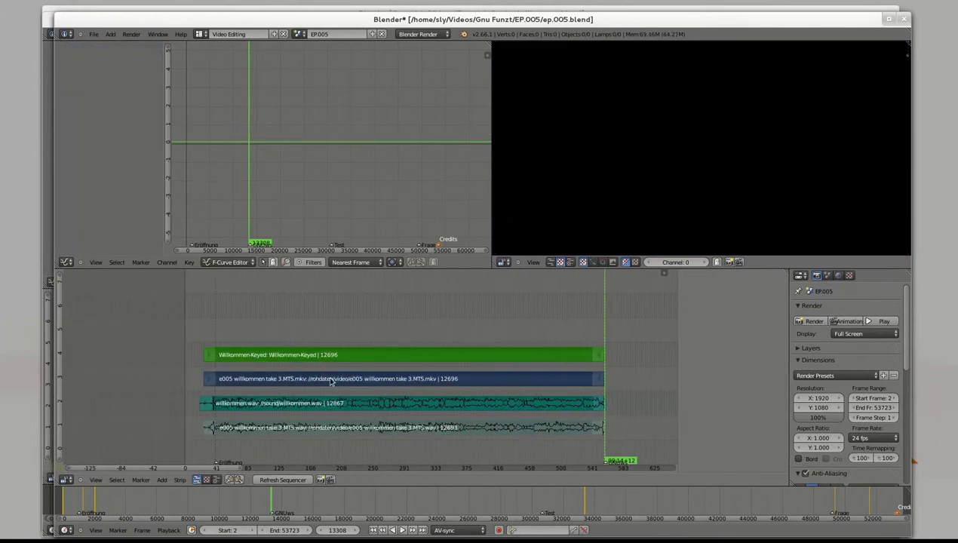
pyautogui.click(364, 290)
# - Select the Willkommen-Keyed strip, scrub to about 05:00, then select the blue movie strip
pyautogui.rightClick(380, 356)
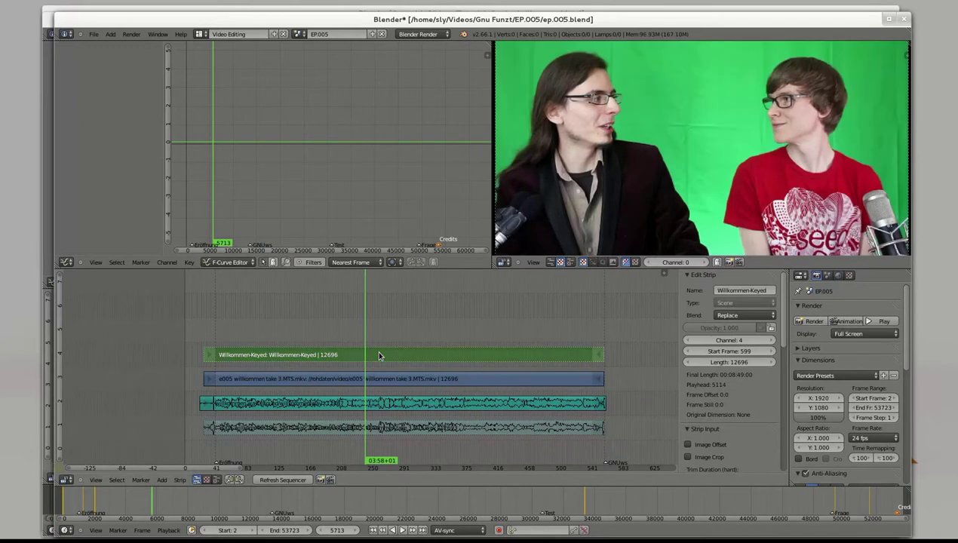
pyautogui.scroll(1, 376, 346)
pyautogui.scroll(1, 376, 344)
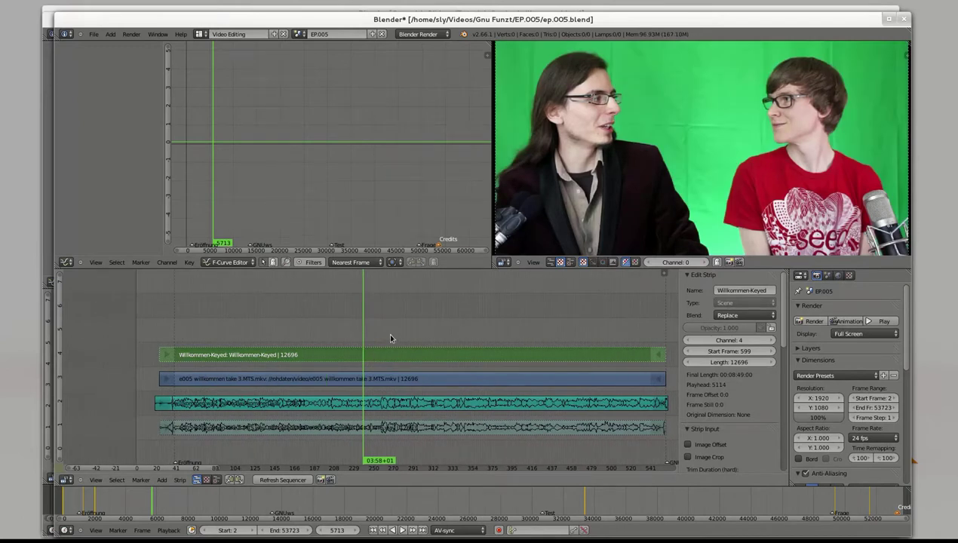
pyautogui.moveTo(387, 326); pyautogui.dragTo(423, 317)
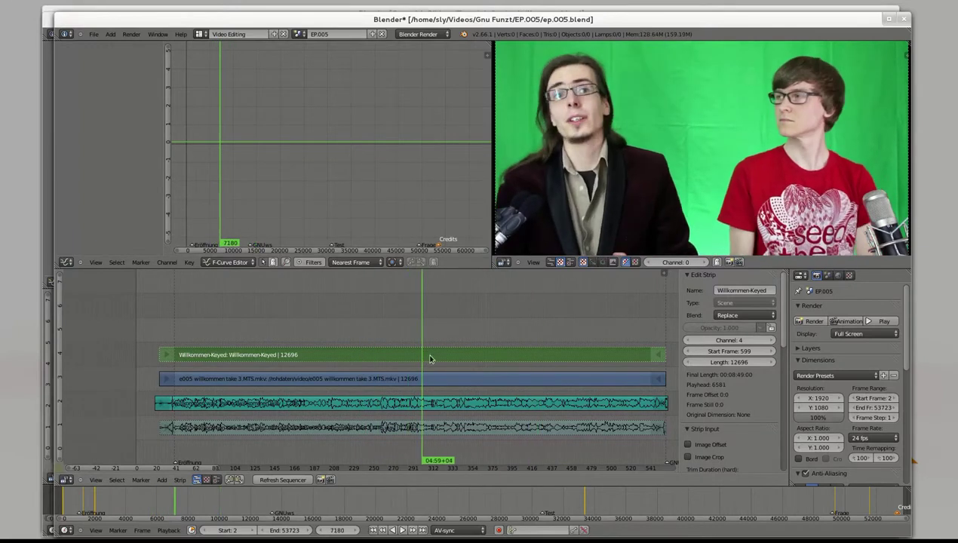
pyautogui.scroll(1, 396, 370)
pyautogui.moveTo(460, 361)
pyautogui.mouseDown(button='middle')
pyautogui.moveTo(400, 339)
pyautogui.moveTo(447, 319)
pyautogui.mouseUp(button='middle')
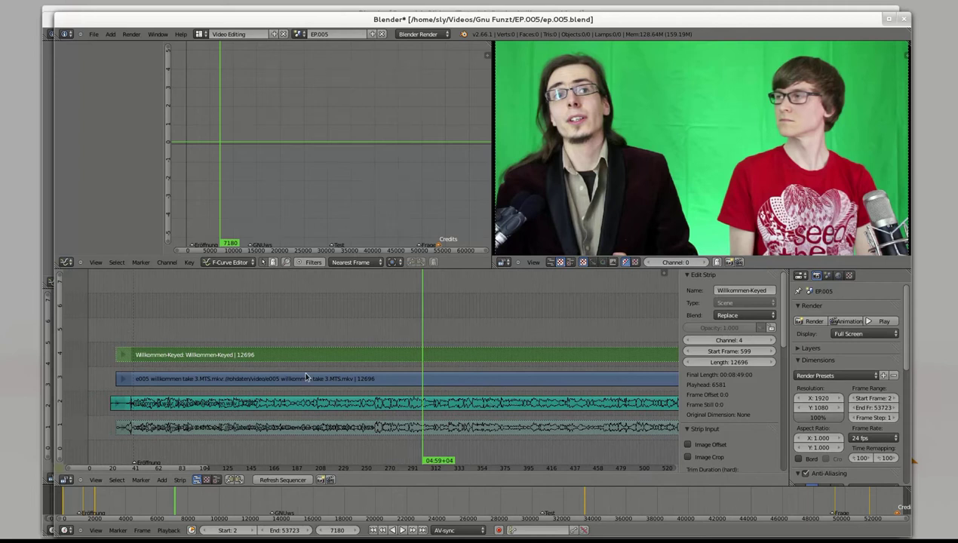
pyautogui.click(382, 355)
pyautogui.click(385, 381)
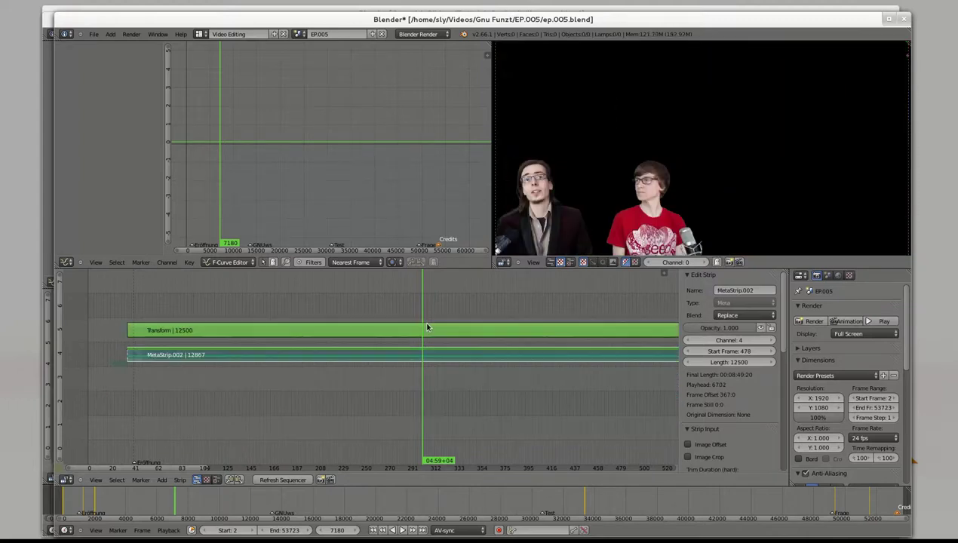
# - Exit to the main timeline, check frames 5761 and 7304, and pan to the later strips
pyautogui.press('Tab')
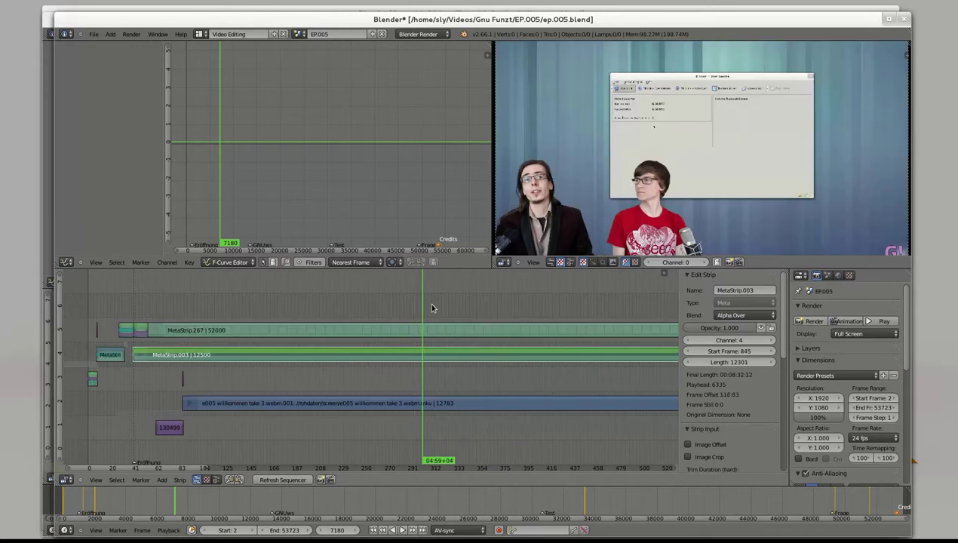
pyautogui.click(357, 306)
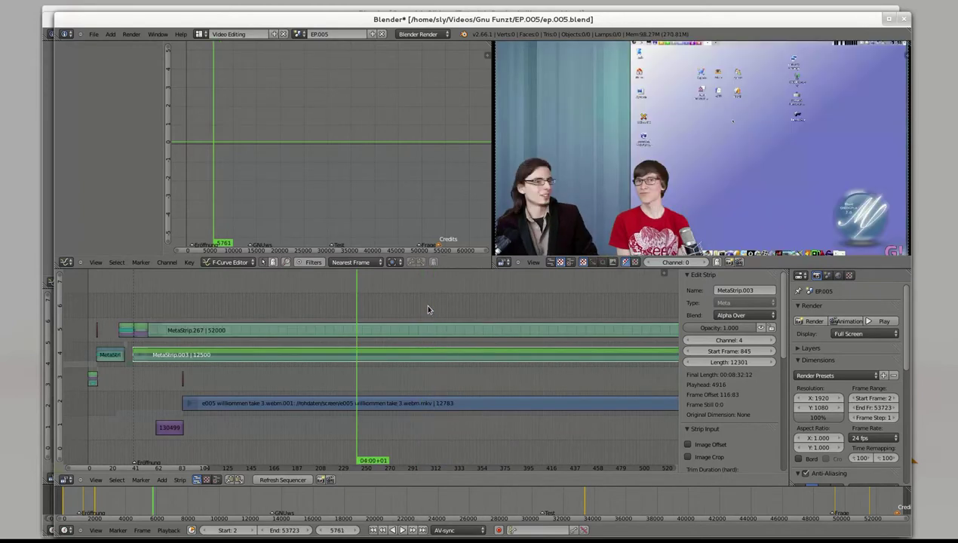
pyautogui.click(428, 310)
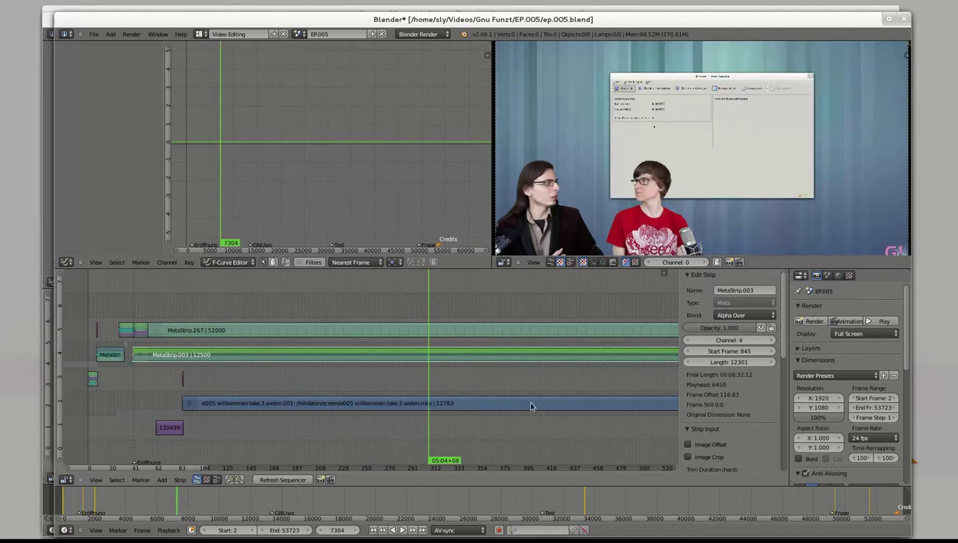
pyautogui.moveTo(533, 406); pyautogui.dragTo(340, 363, button='middle')
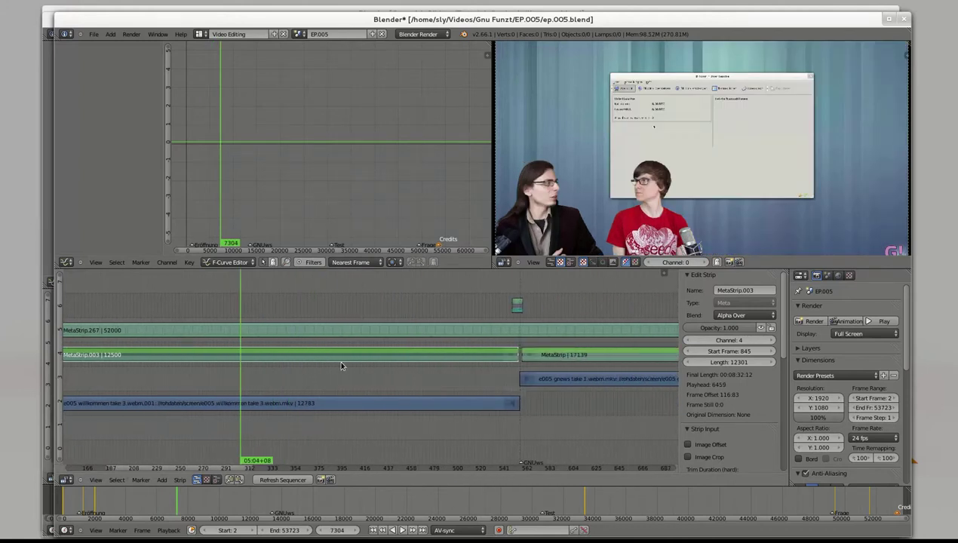